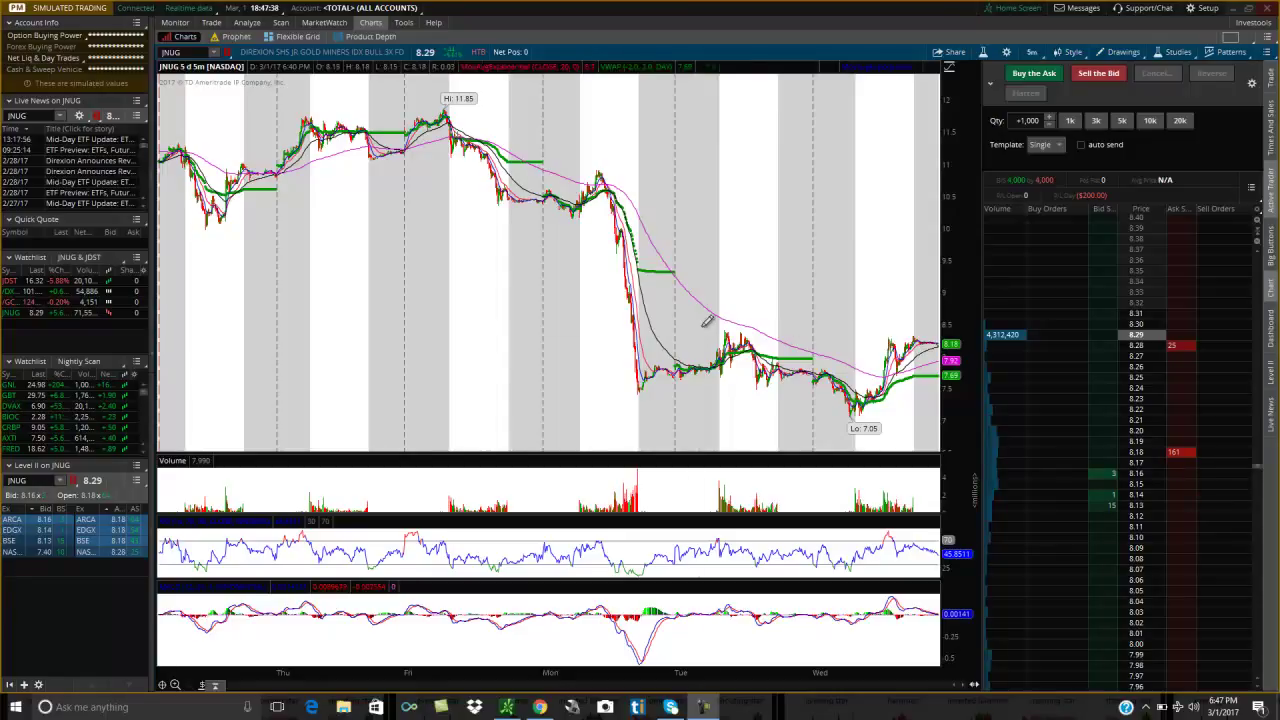
{"action": "scroll", "coordinate": [680, 322], "scroll_direction": "up", "scroll_amount": 5}
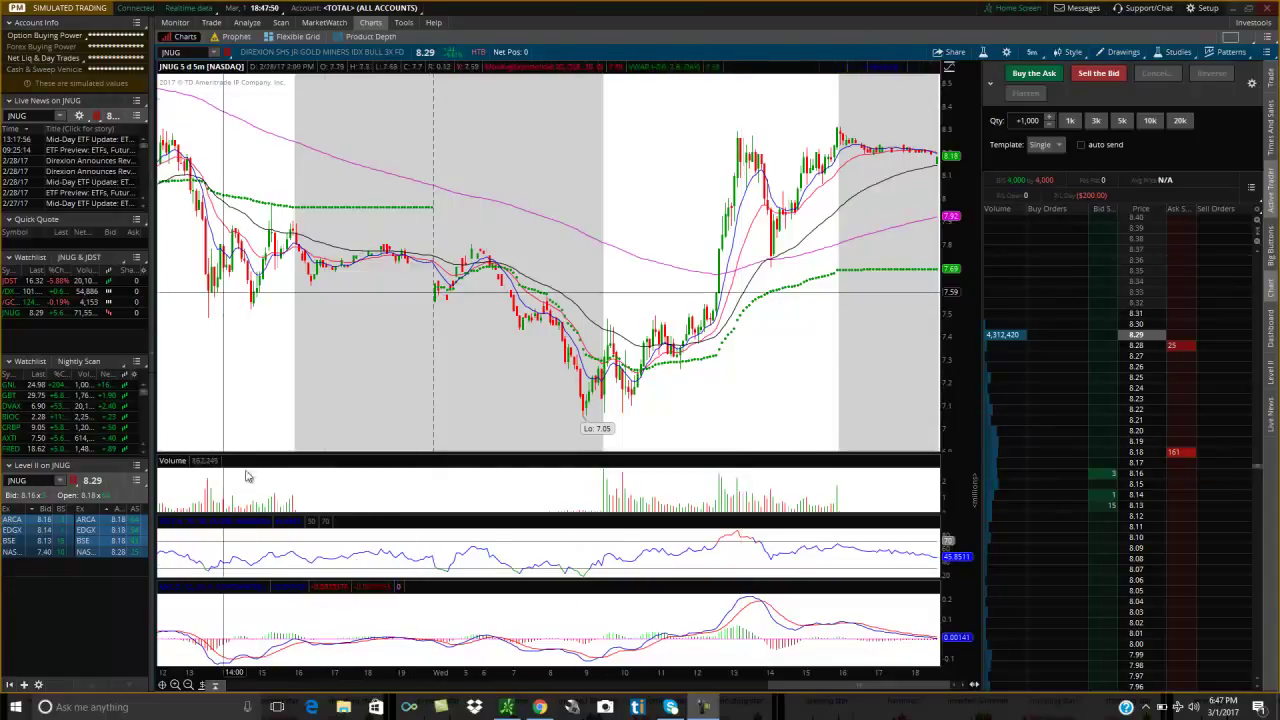
{"action": "left_click", "coordinate": [1247, 41]}
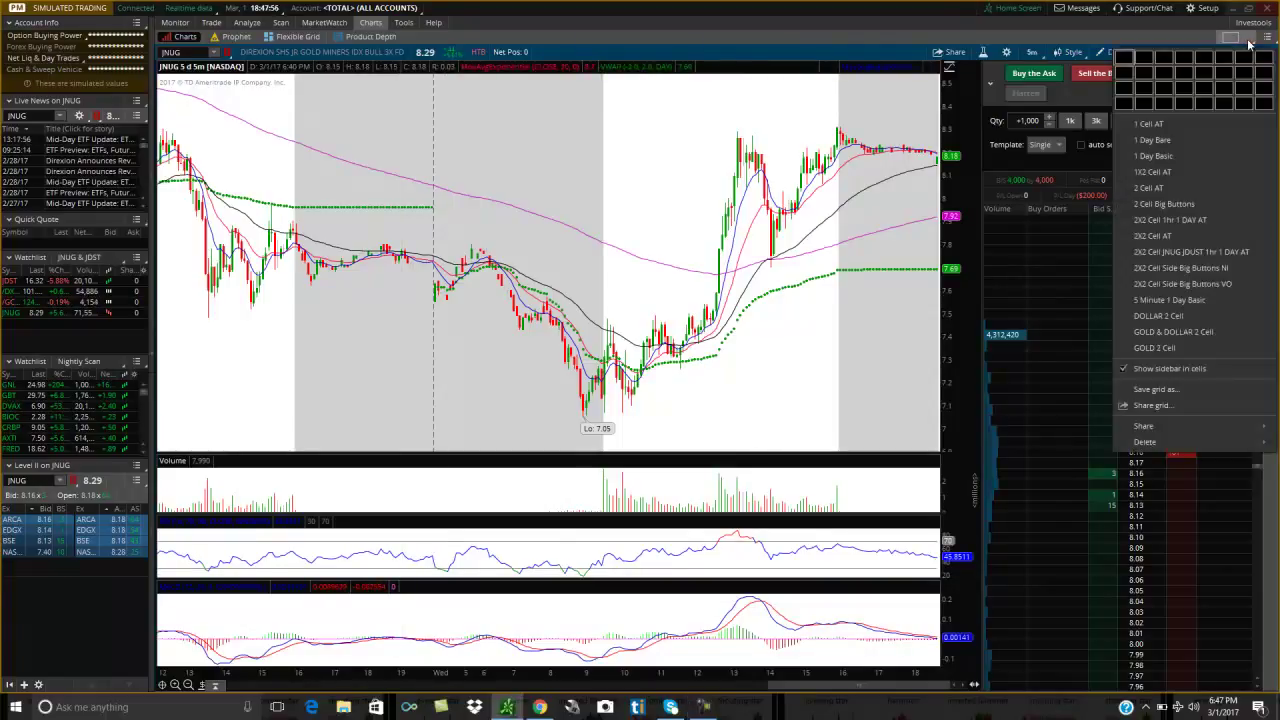
{"action": "left_click", "coordinate": [1198, 396]}
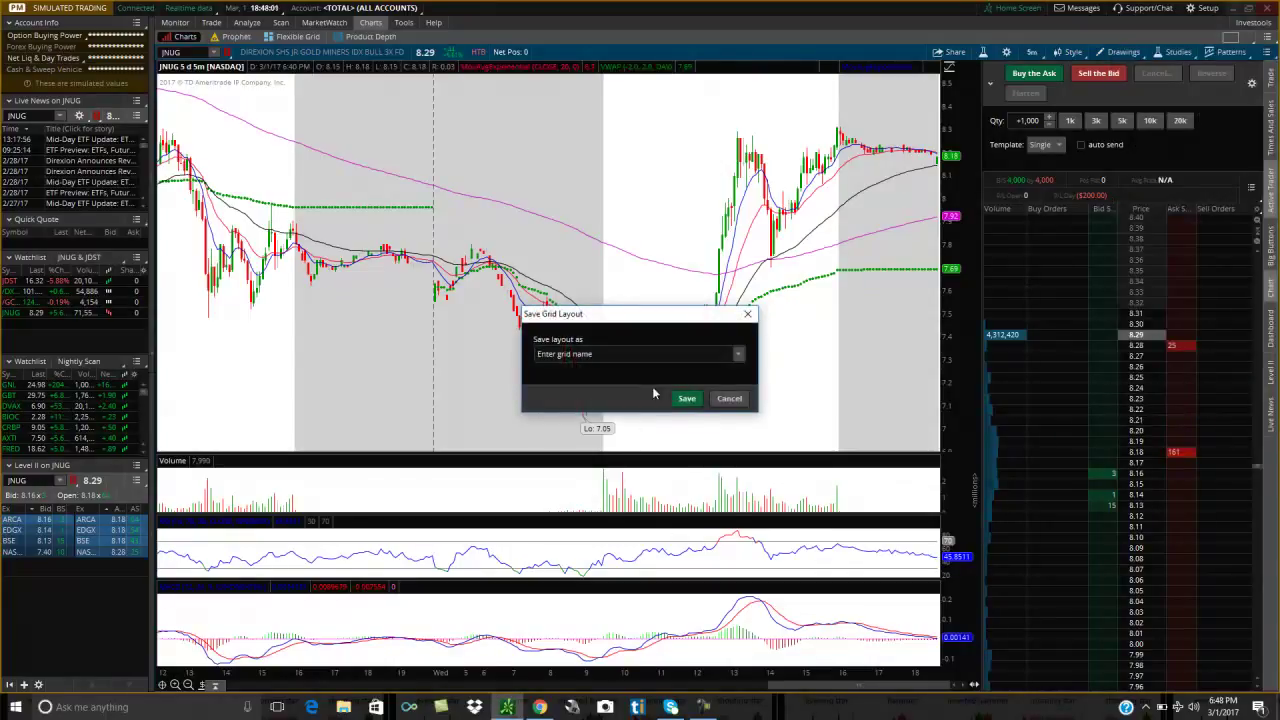
{"action": "left_click", "coordinate": [729, 399]}
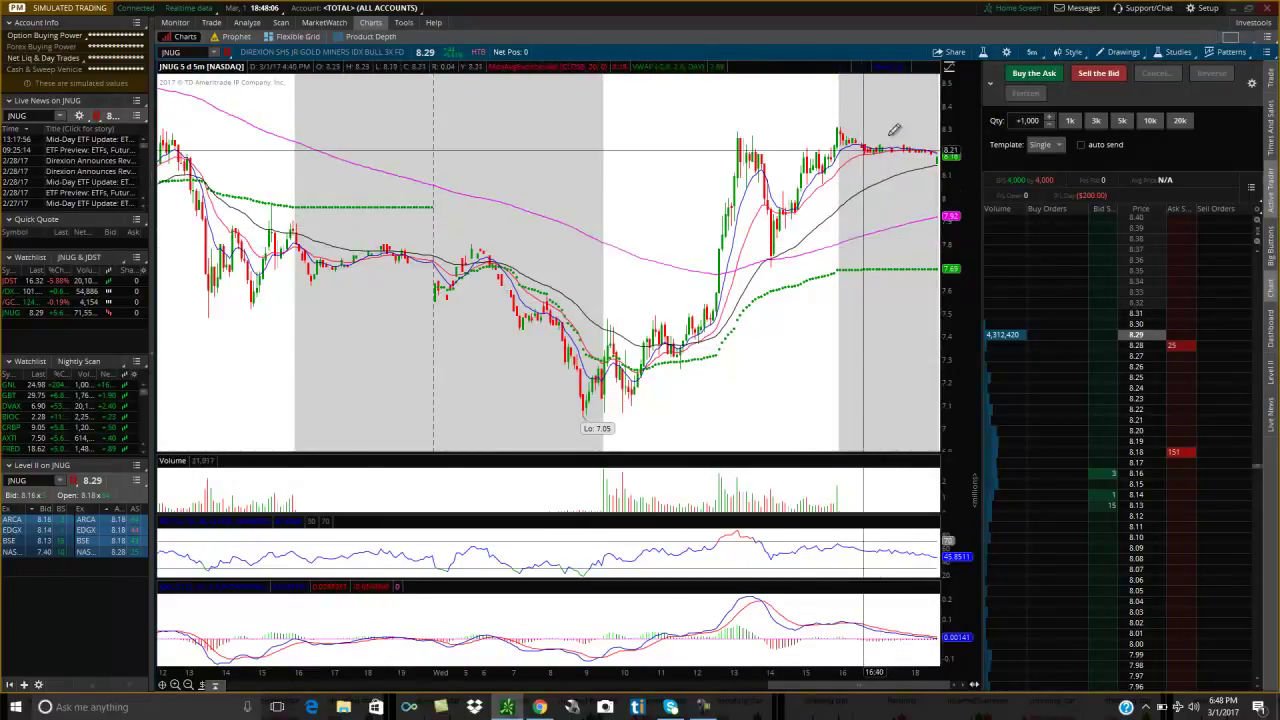
Step: Split the chart grid into two side-by-side cells and open the option to save the layout, leaving it unsaved
{"action": "left_click", "coordinate": [1232, 37]}
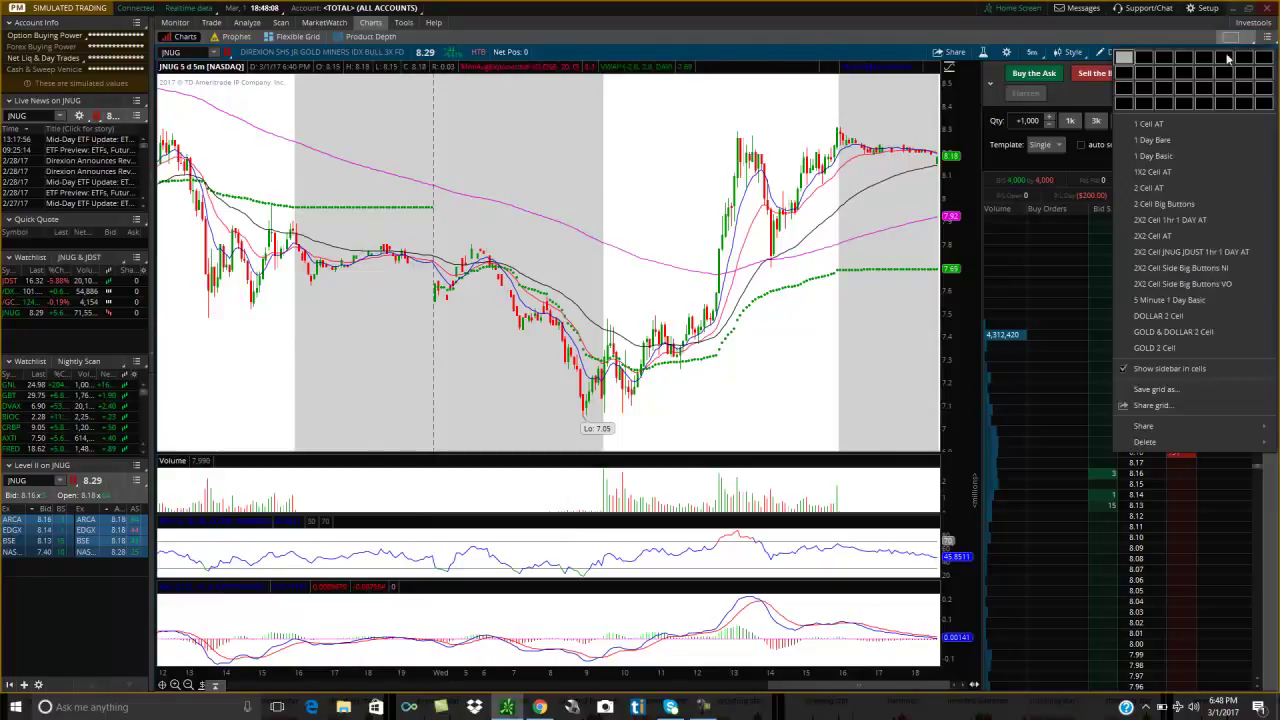
{"action": "left_click", "coordinate": [1143, 58]}
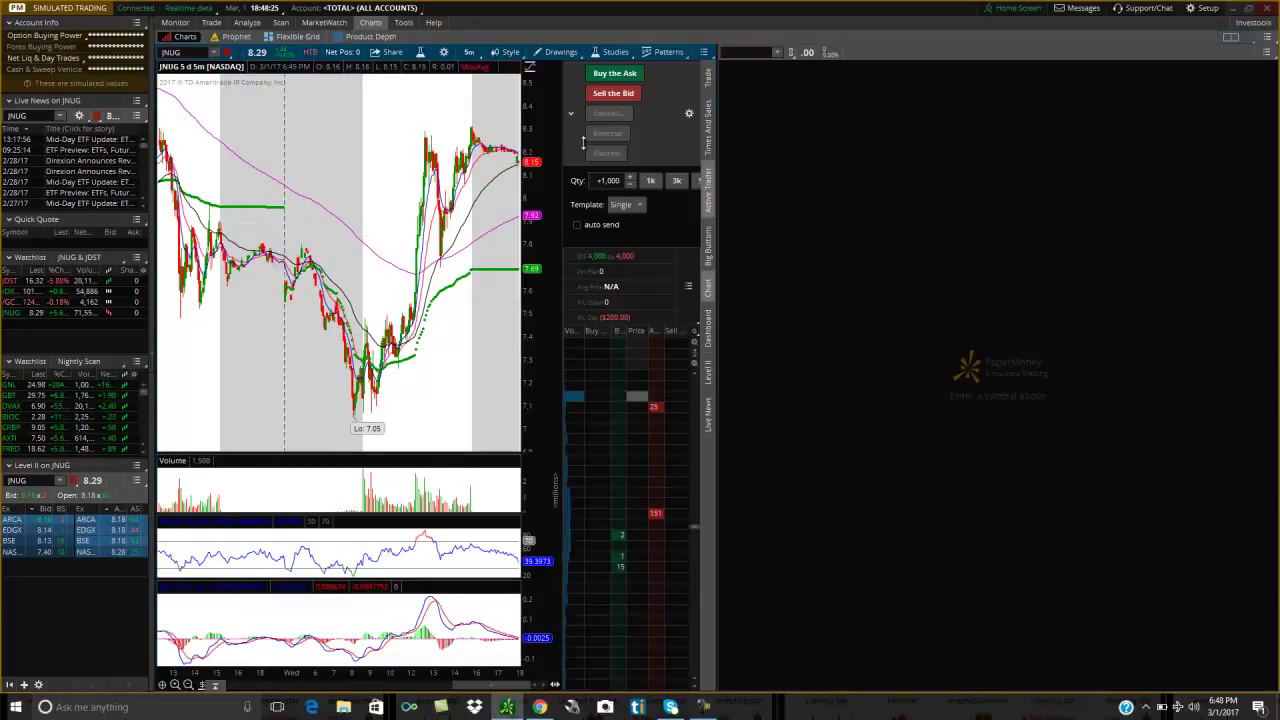
{"action": "left_click", "coordinate": [1251, 38]}
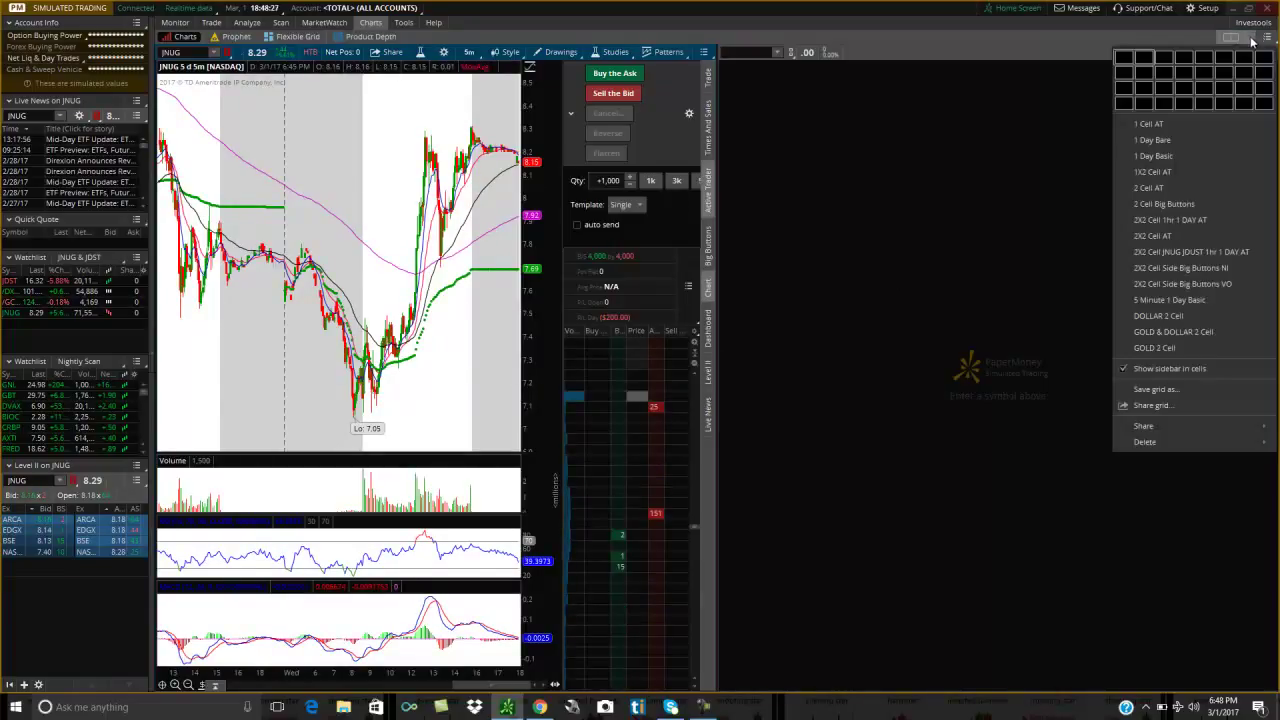
{"action": "left_click", "coordinate": [1177, 392]}
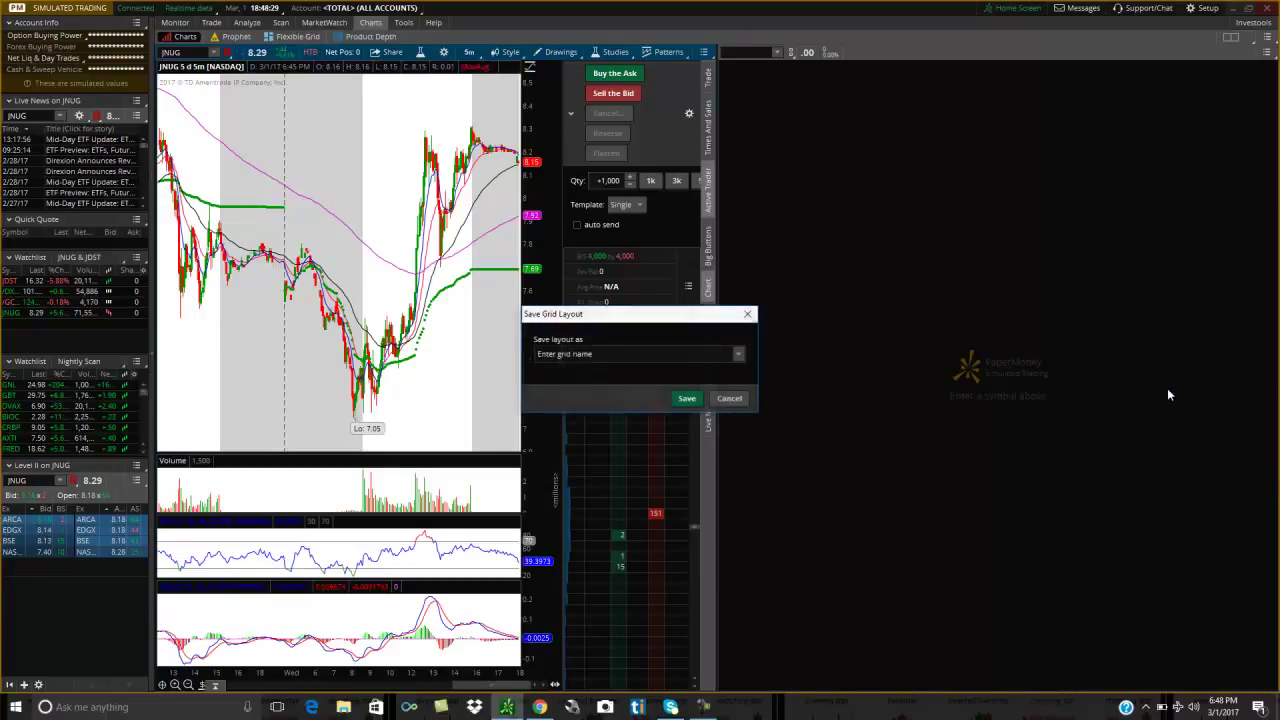
{"action": "left_click", "coordinate": [735, 400]}
Step: Load the saved 1 Cell AT grid together with its saved chart drawings
{"action": "left_click", "coordinate": [1248, 39]}
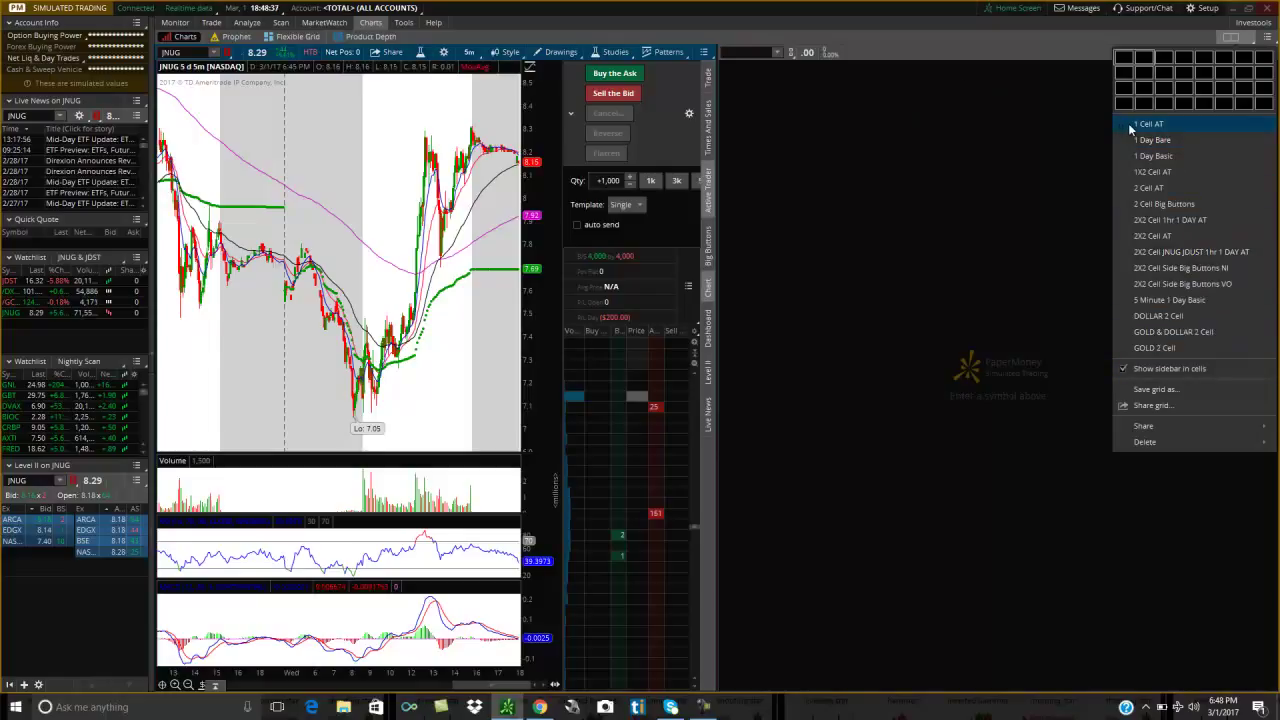
{"action": "left_click", "coordinate": [1146, 131]}
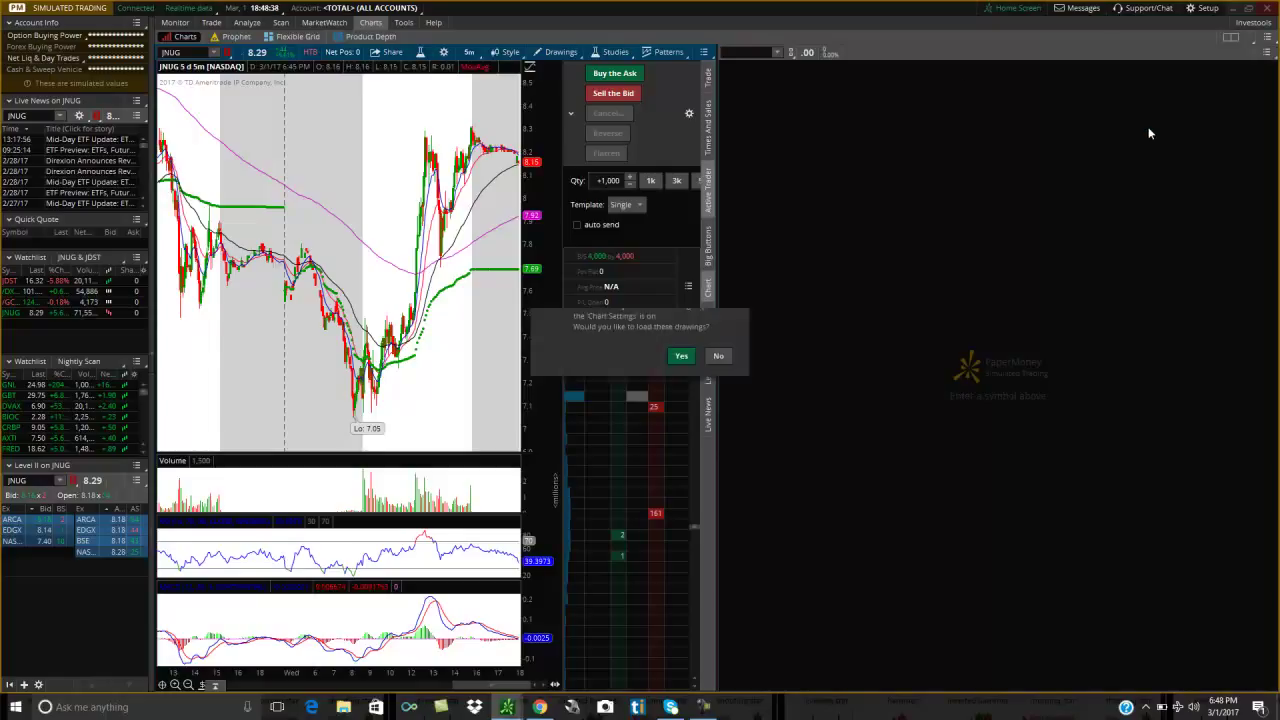
{"action": "left_click", "coordinate": [683, 405]}
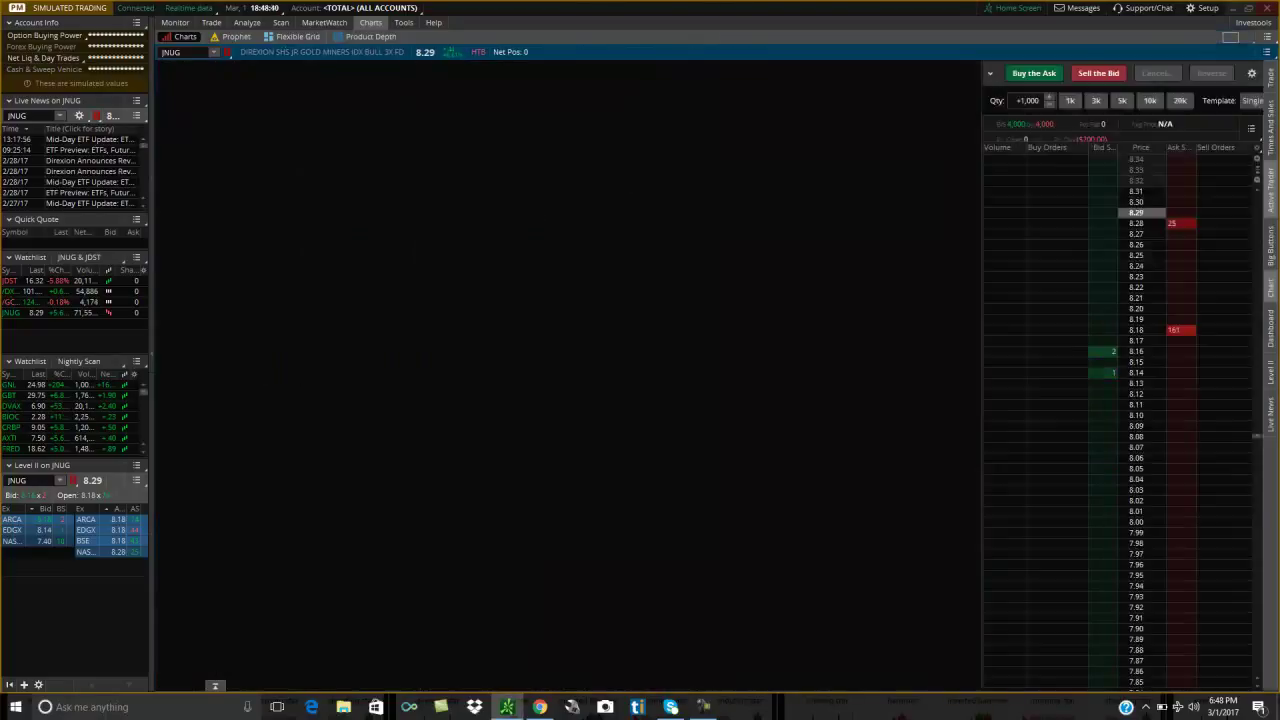
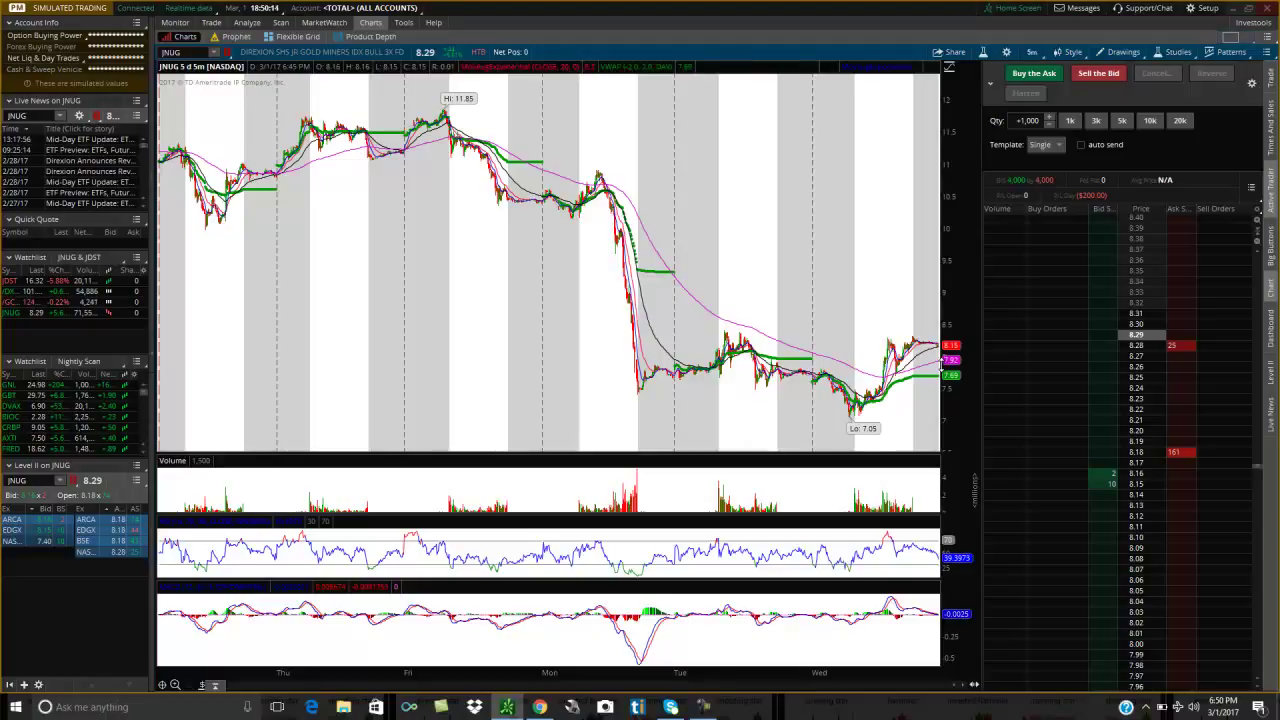
{"action": "left_click", "coordinate": [1233, 38]}
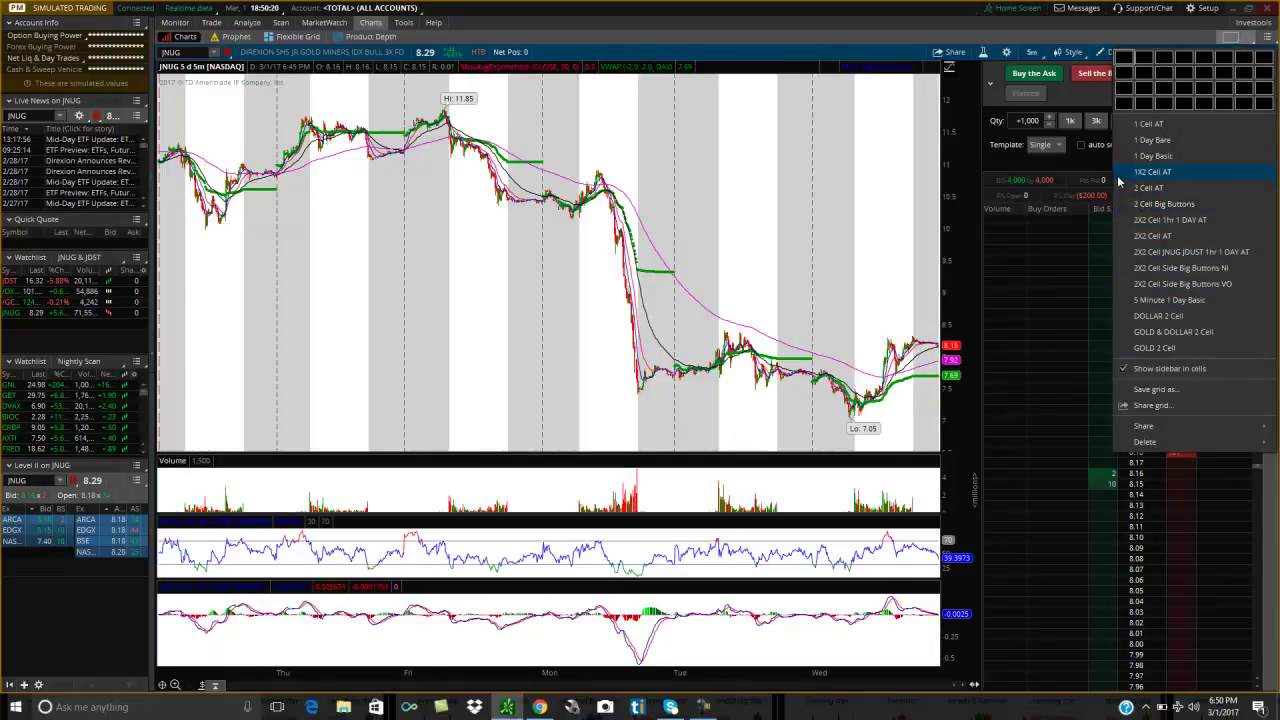
{"action": "left_click", "coordinate": [979, 113]}
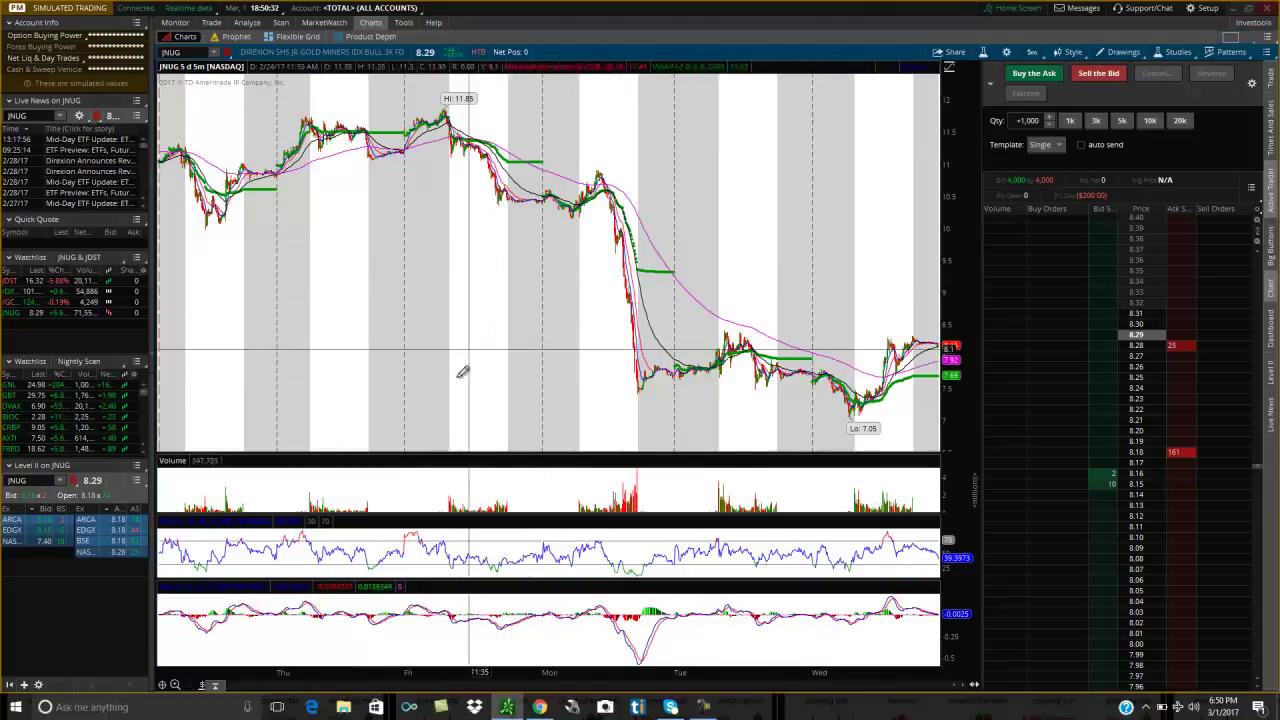
{"action": "scroll", "coordinate": [655, 260], "scroll_direction": "up", "scroll_amount": 3}
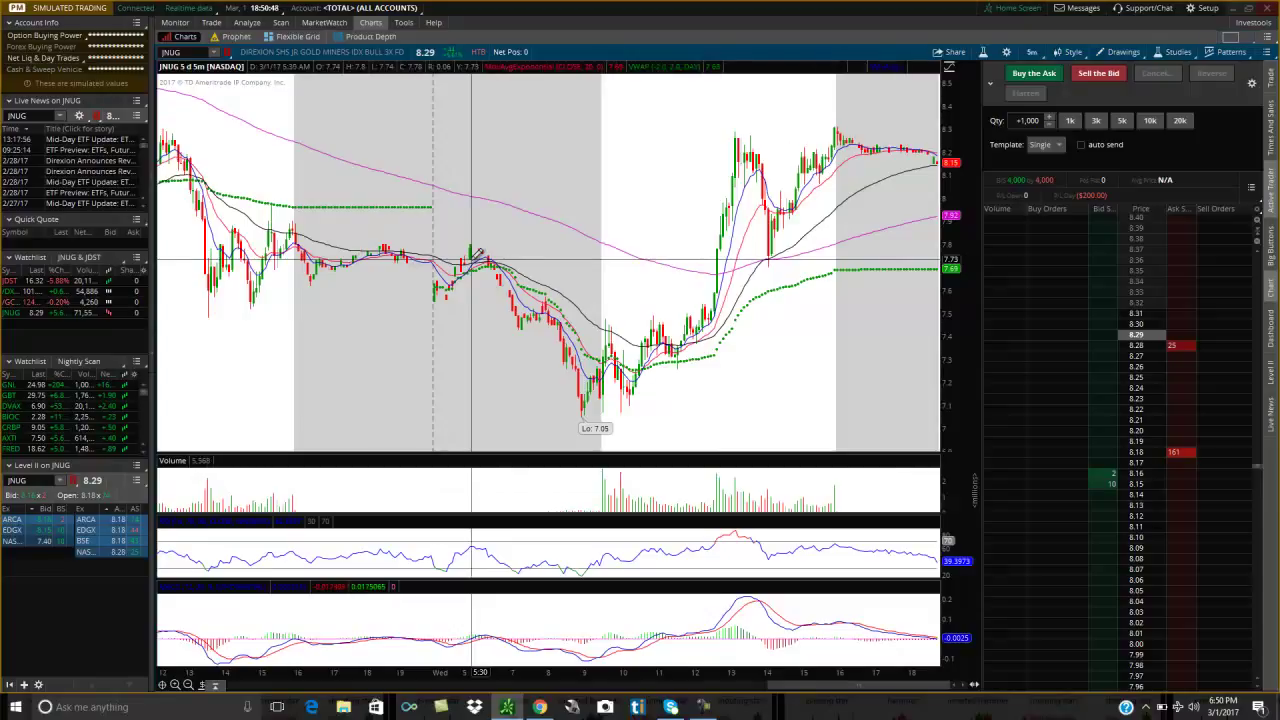
{"action": "left_click", "coordinate": [1236, 40]}
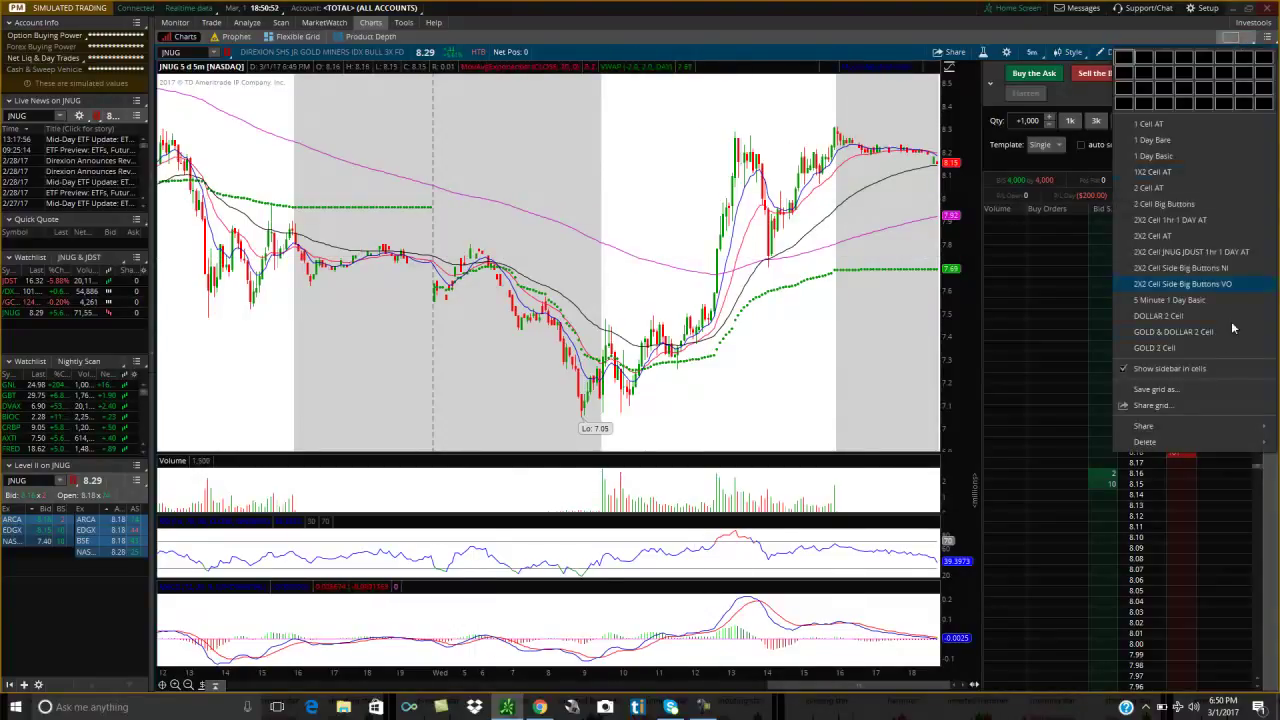
{"action": "left_click", "coordinate": [1160, 390]}
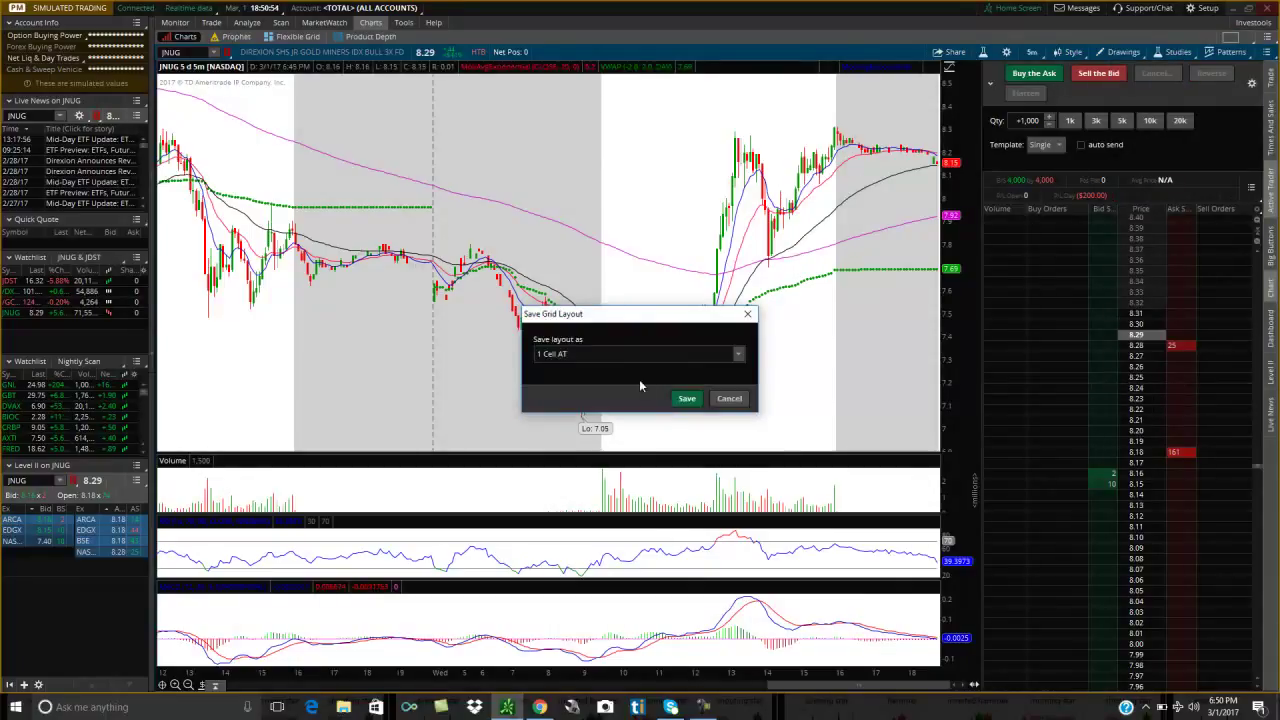
{"action": "left_click", "coordinate": [729, 398]}
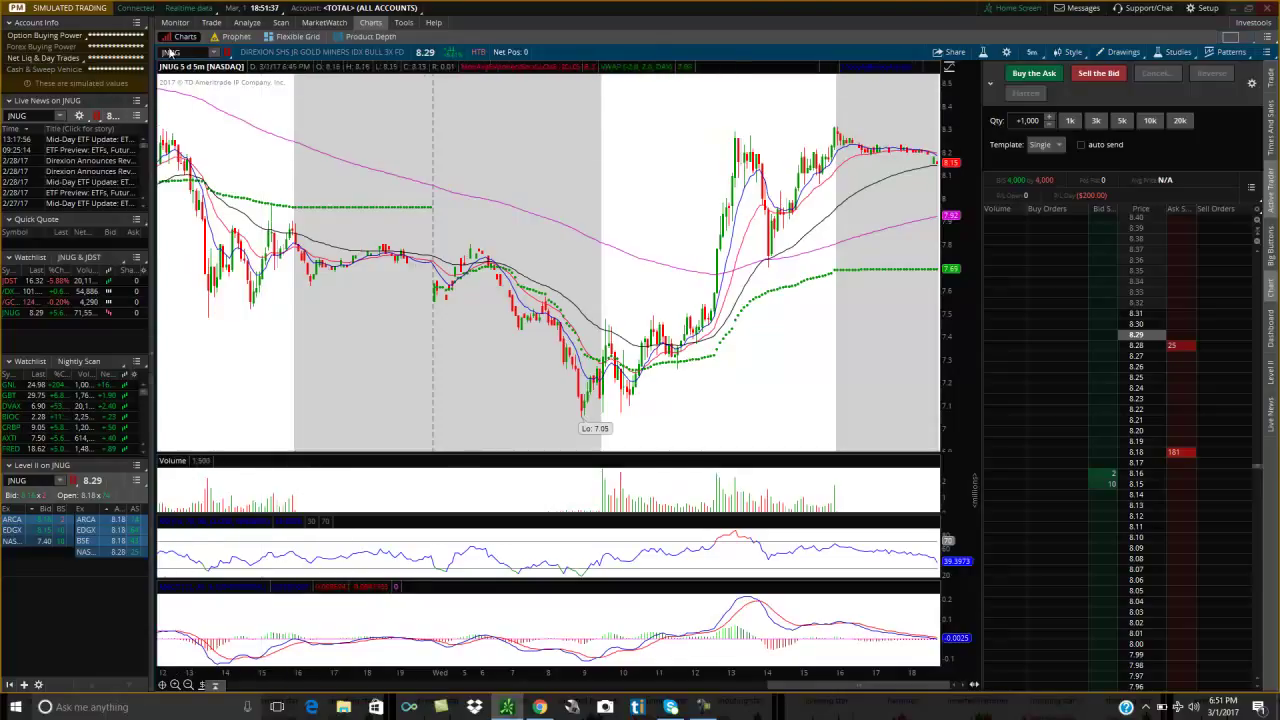
Step: Change the chart symbol to AAPL
{"action": "left_click", "coordinate": [208, 51]}
{"action": "type", "text": "P"}
{"action": "key", "text": "BackSpace"}
{"action": "type", "text": "A"}
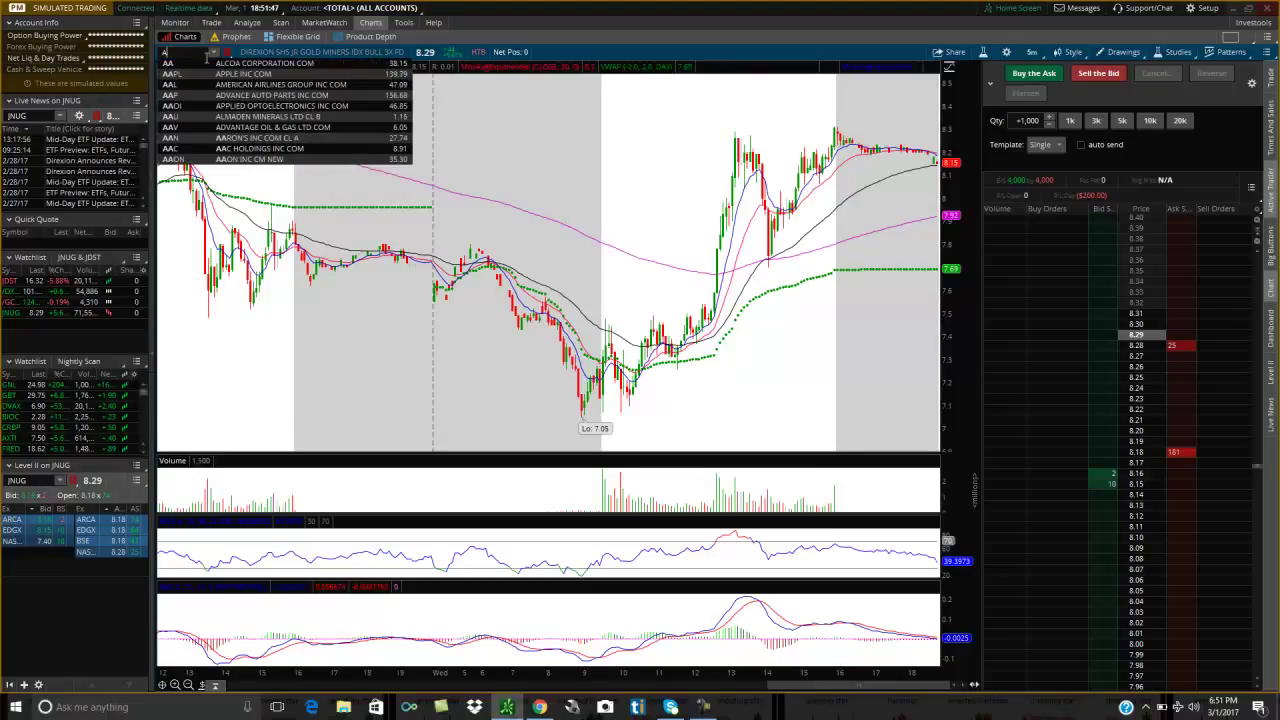
{"action": "type", "text": "CL"}
{"action": "key", "text": "Return"}
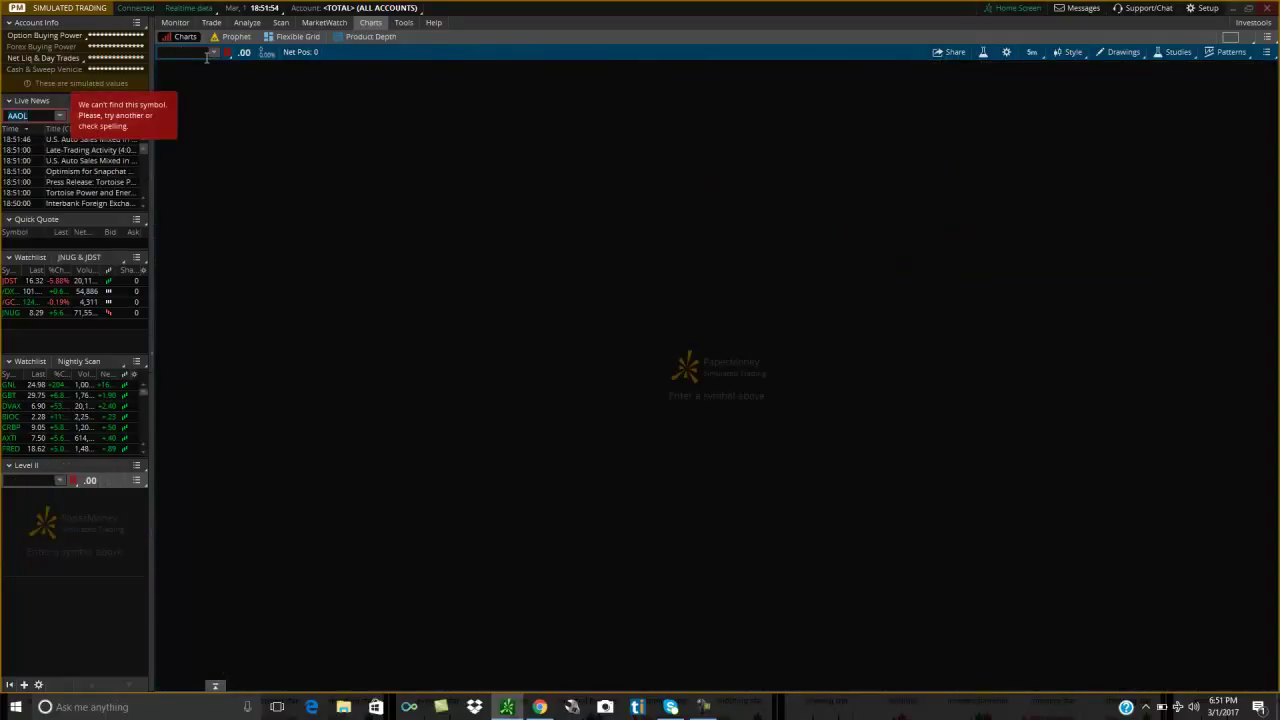
{"action": "left_click", "coordinate": [204, 55]}
{"action": "type", "text": "AAPL"}
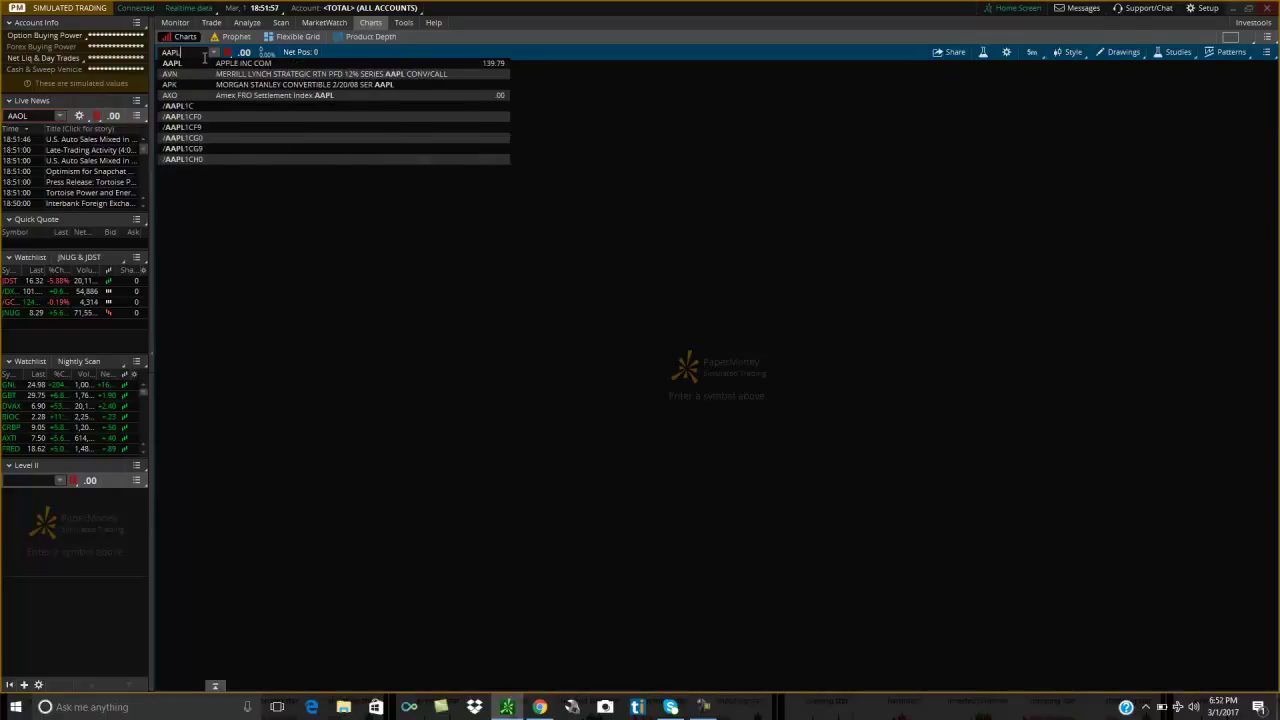
{"action": "key", "text": "Return"}
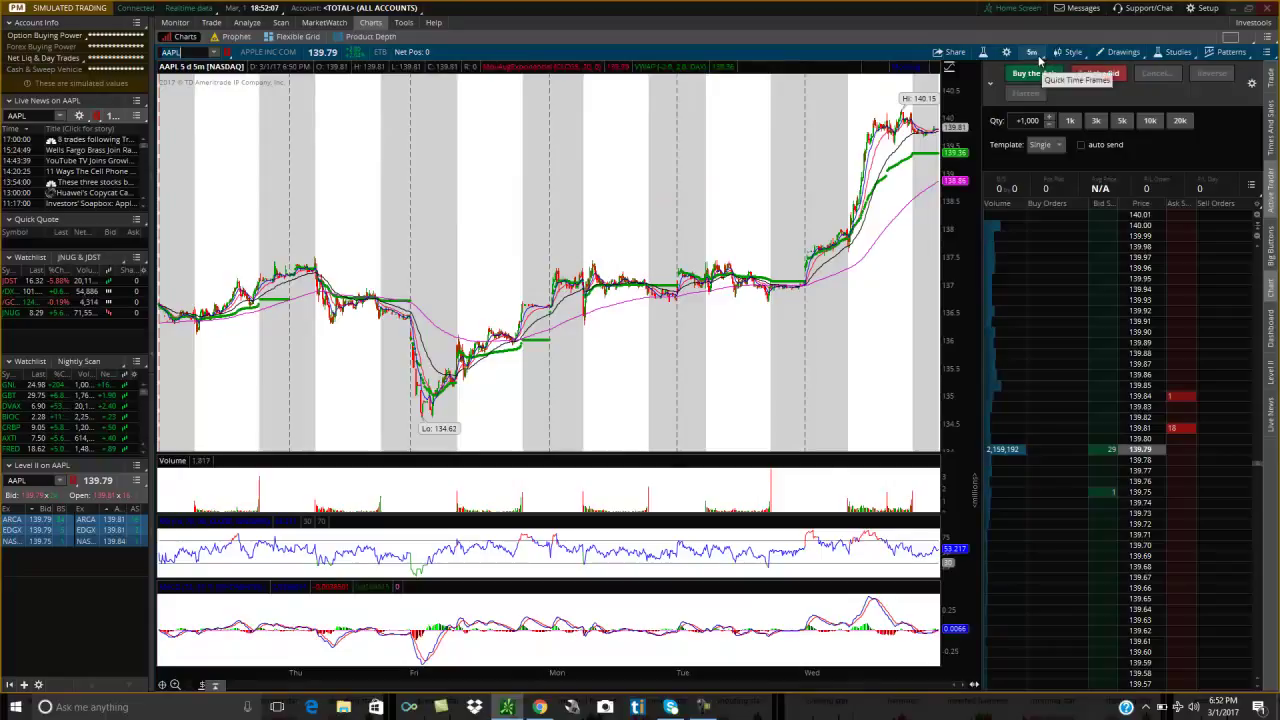
Step: Load the saved 1 Day Bare grid for AAPL together with its saved chart drawings
{"action": "left_click", "coordinate": [1033, 52]}
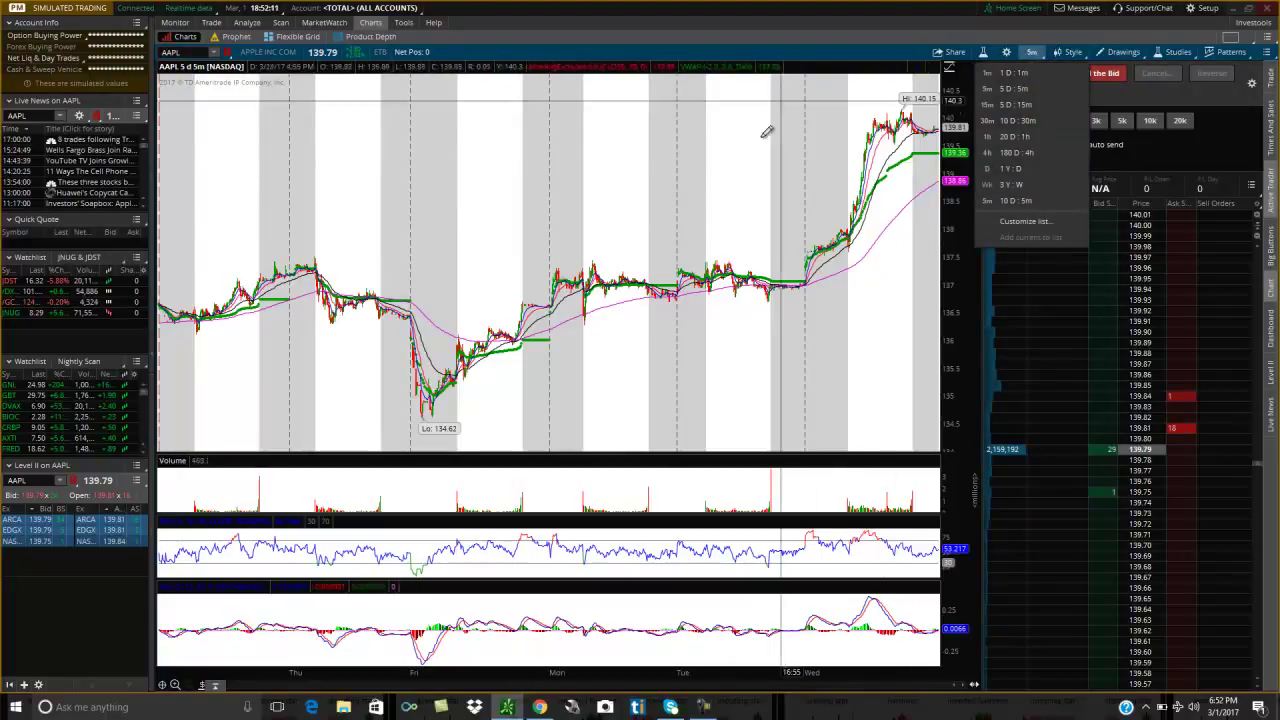
{"action": "left_click", "coordinate": [953, 395]}
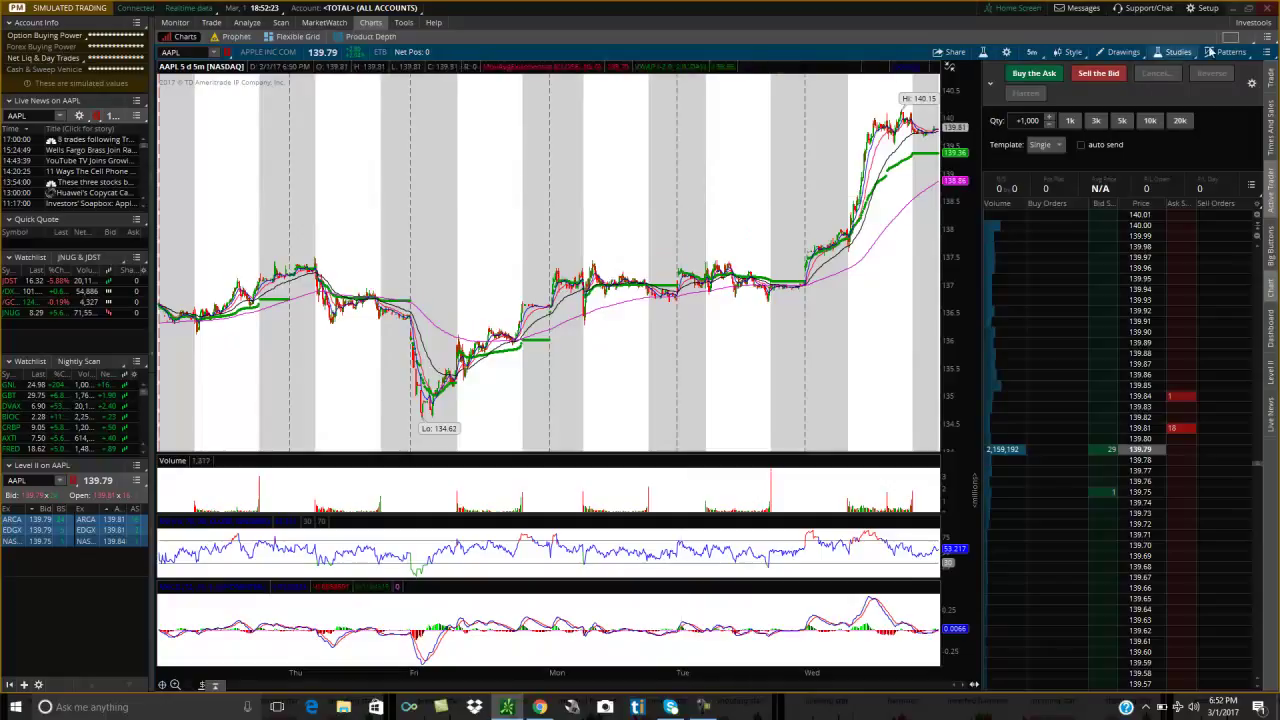
{"action": "left_click", "coordinate": [1238, 41]}
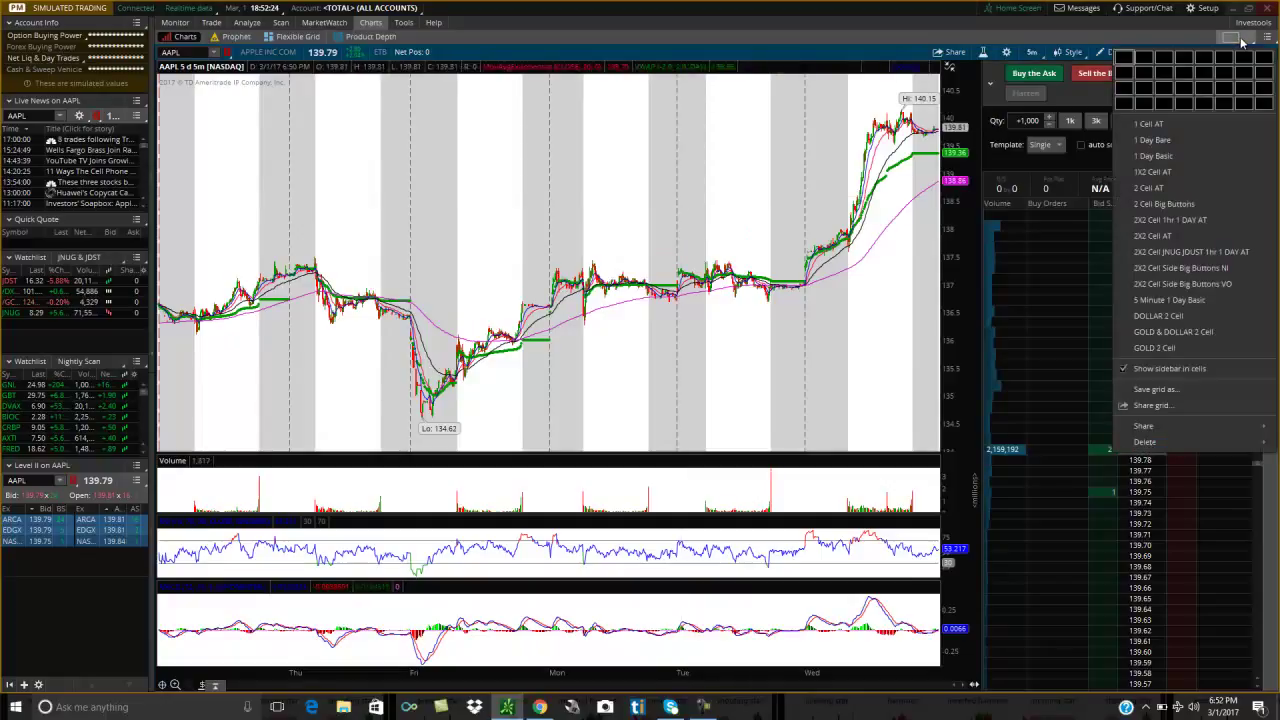
{"action": "left_click", "coordinate": [1182, 146]}
{"action": "left_click", "coordinate": [684, 406]}
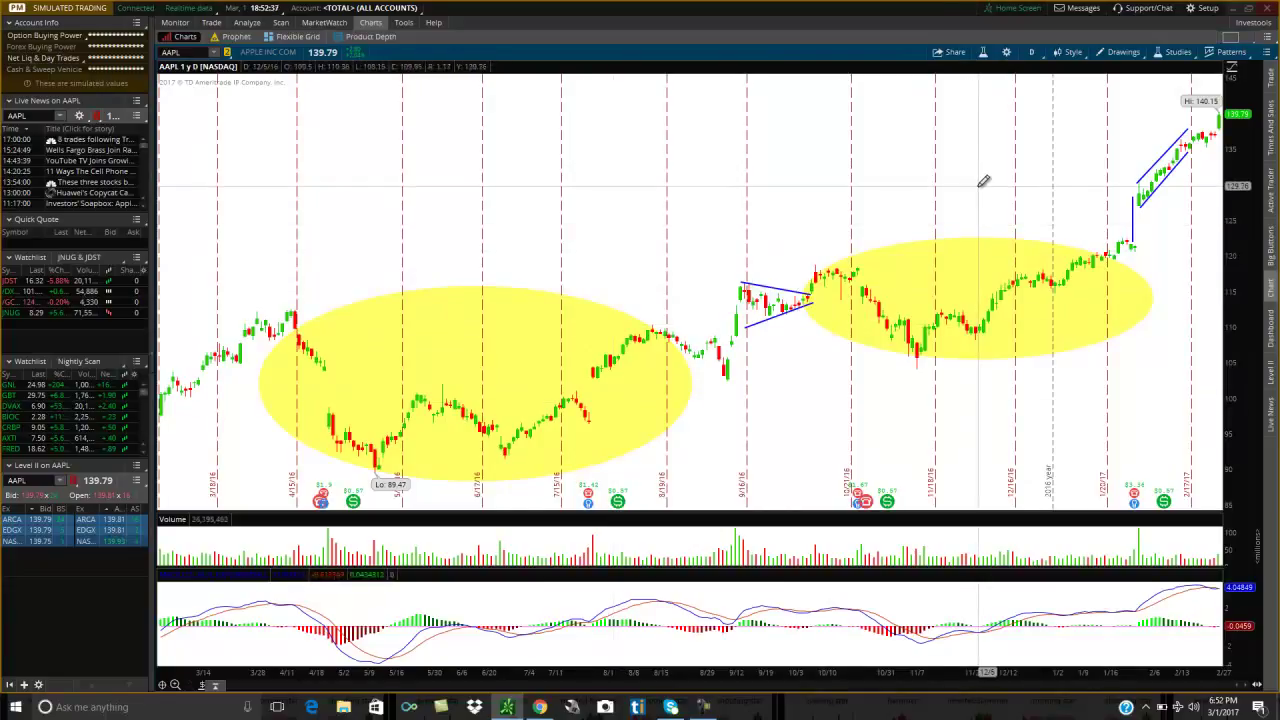
Step: Load the saved two-cell grid that stacks the JNUG and JDST five-minute charts, including its saved drawings
{"action": "left_click", "coordinate": [1236, 37]}
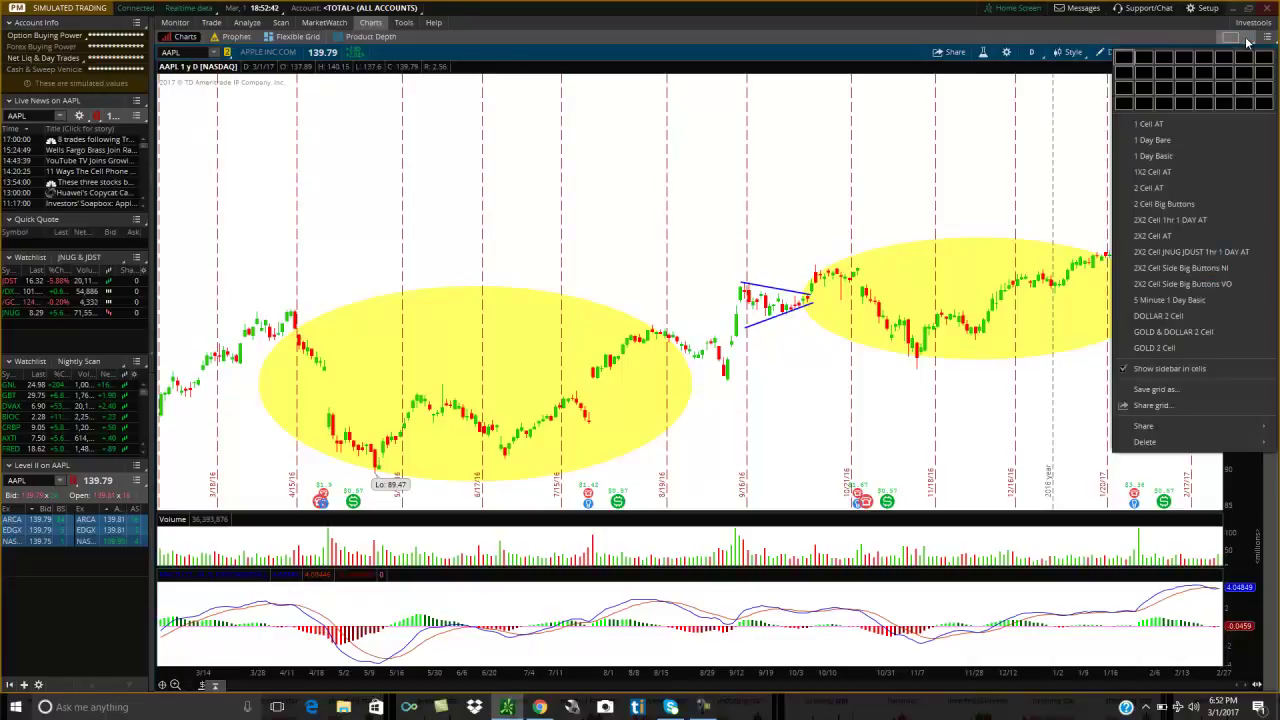
{"action": "left_click", "coordinate": [1175, 160]}
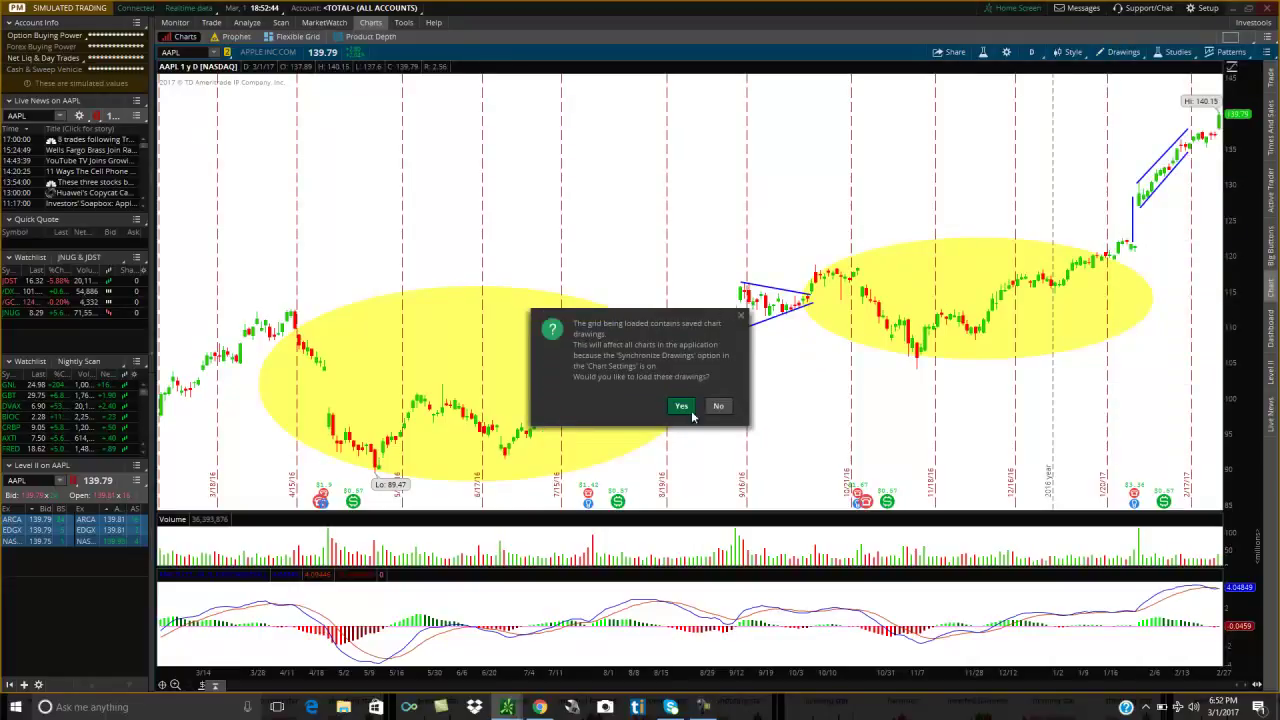
{"action": "left_click", "coordinate": [679, 406]}
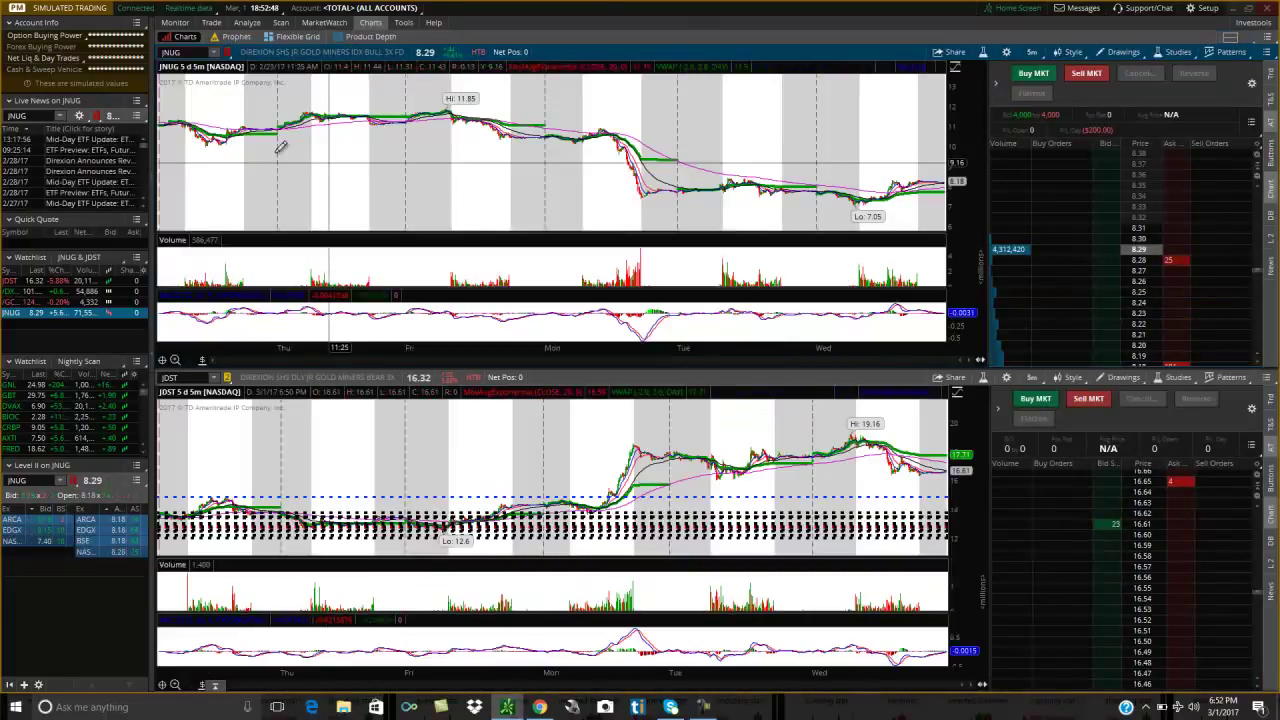
Step: Remove all drawings from the JDST five-minute chart
{"action": "right_click", "coordinate": [489, 522]}
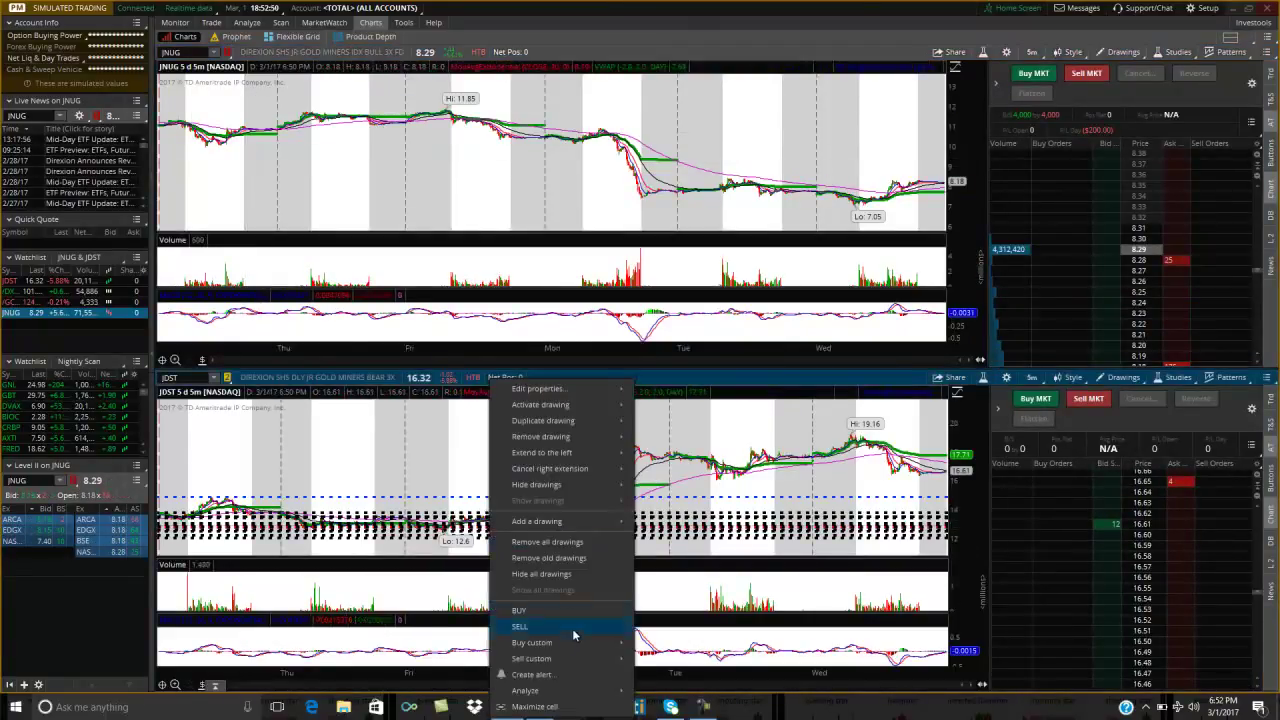
{"action": "left_click", "coordinate": [549, 541]}
{"action": "left_click", "coordinate": [684, 68]}
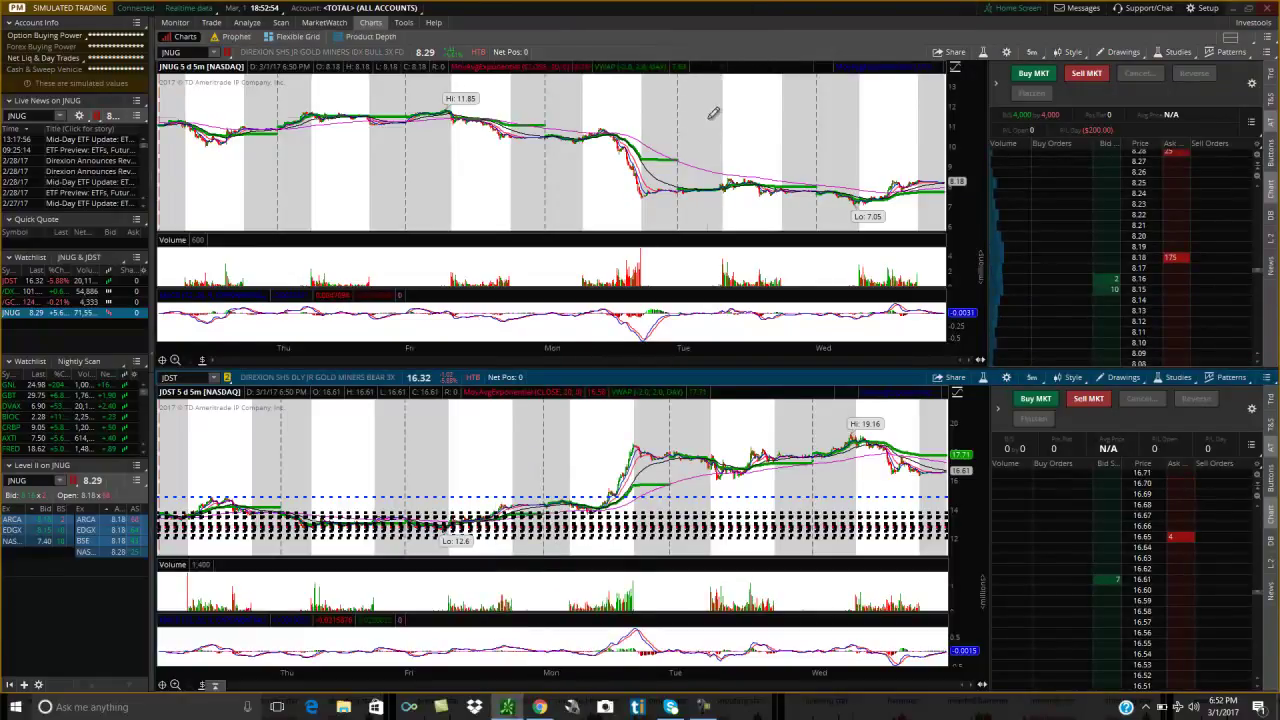
{"action": "scroll", "coordinate": [648, 205], "scroll_direction": "up", "scroll_amount": 5}
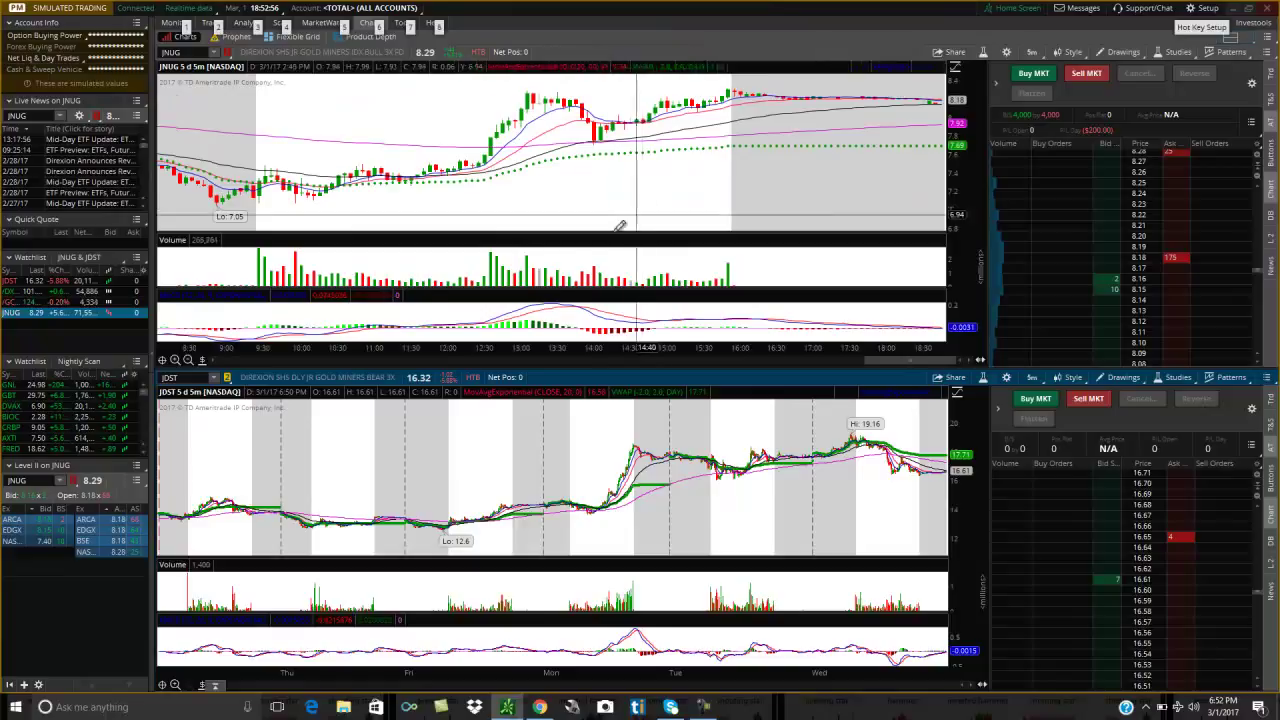
{"action": "scroll", "coordinate": [538, 457], "scroll_direction": "up", "scroll_amount": 5}
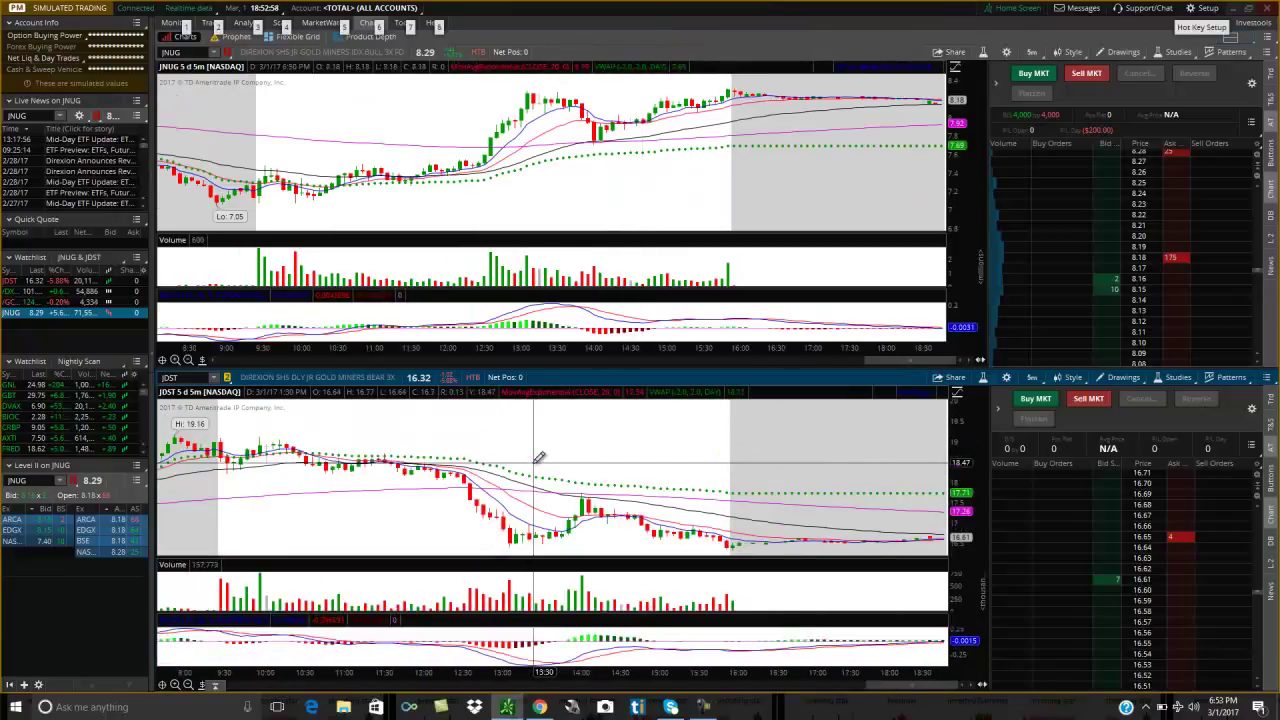
{"action": "scroll", "coordinate": [538, 457], "scroll_direction": "down", "scroll_amount": 1}
{"action": "scroll", "coordinate": [538, 457], "scroll_direction": "up", "scroll_amount": 1}
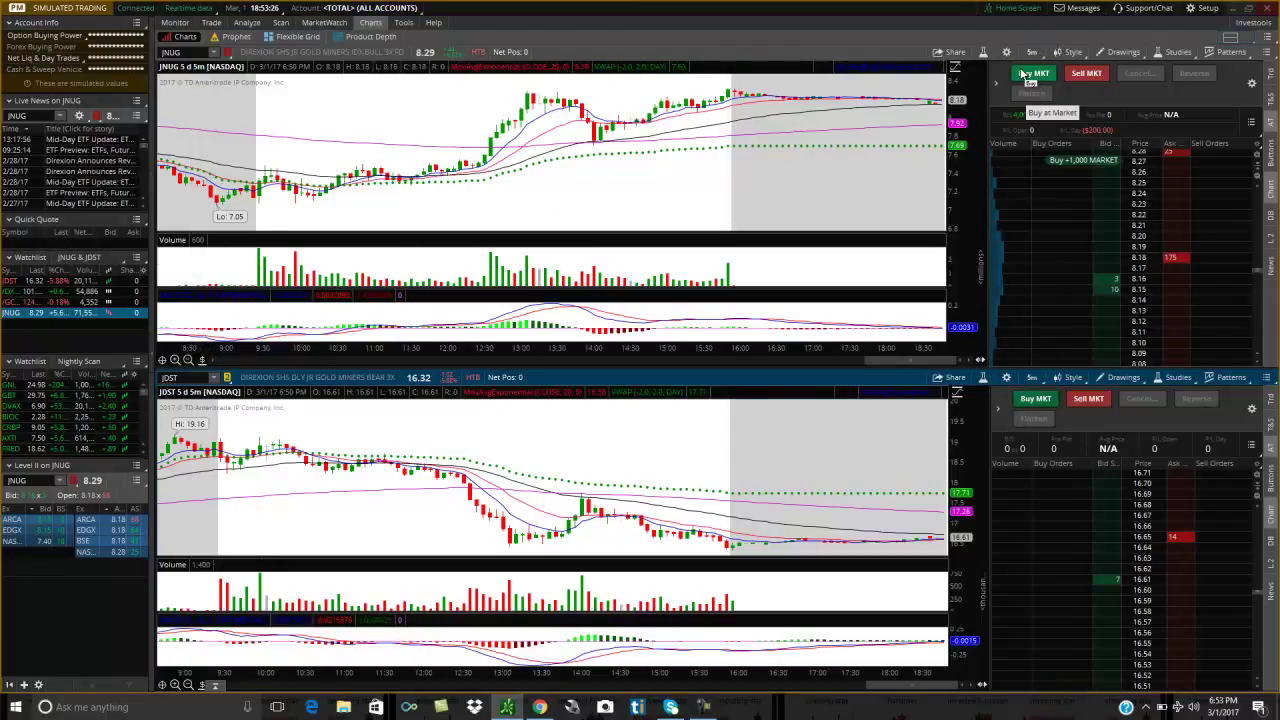
Step: Load the saved 2X2 Cell AT grid with the one-minute and five-minute charts of JNUG and JDST
{"action": "left_click", "coordinate": [1244, 41]}
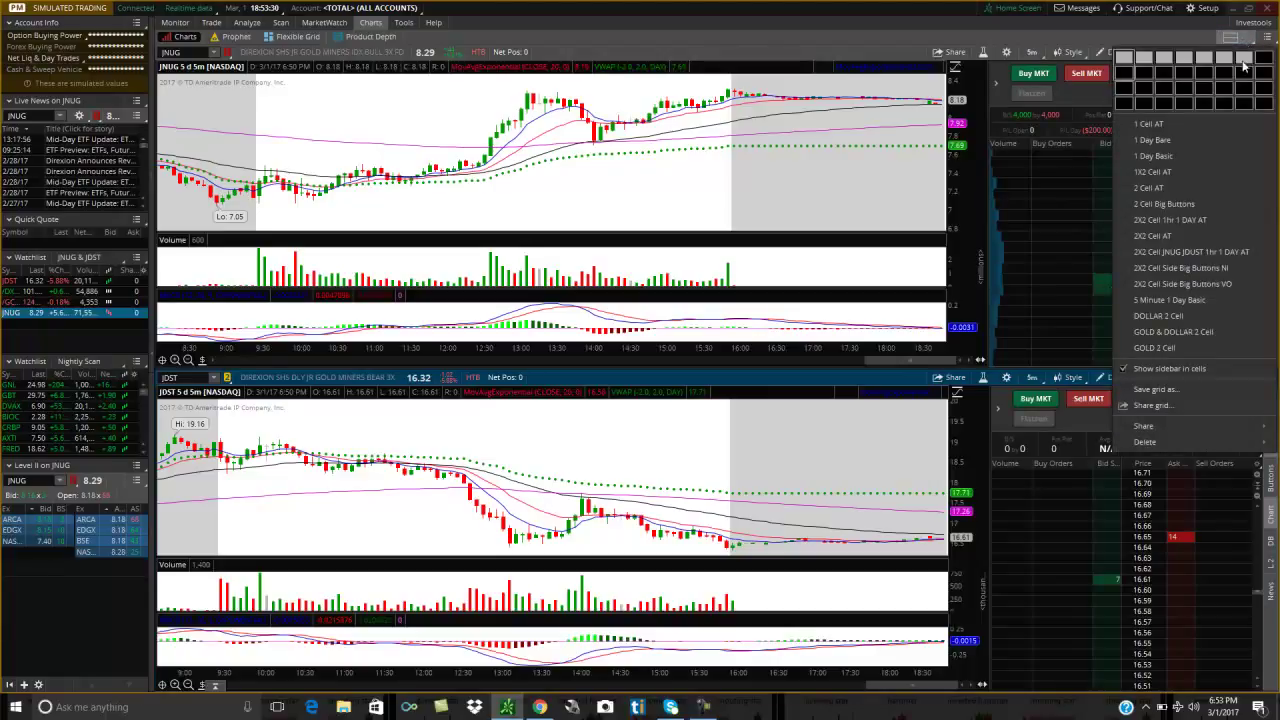
{"action": "left_click", "coordinate": [1188, 236]}
{"action": "left_click", "coordinate": [682, 407]}
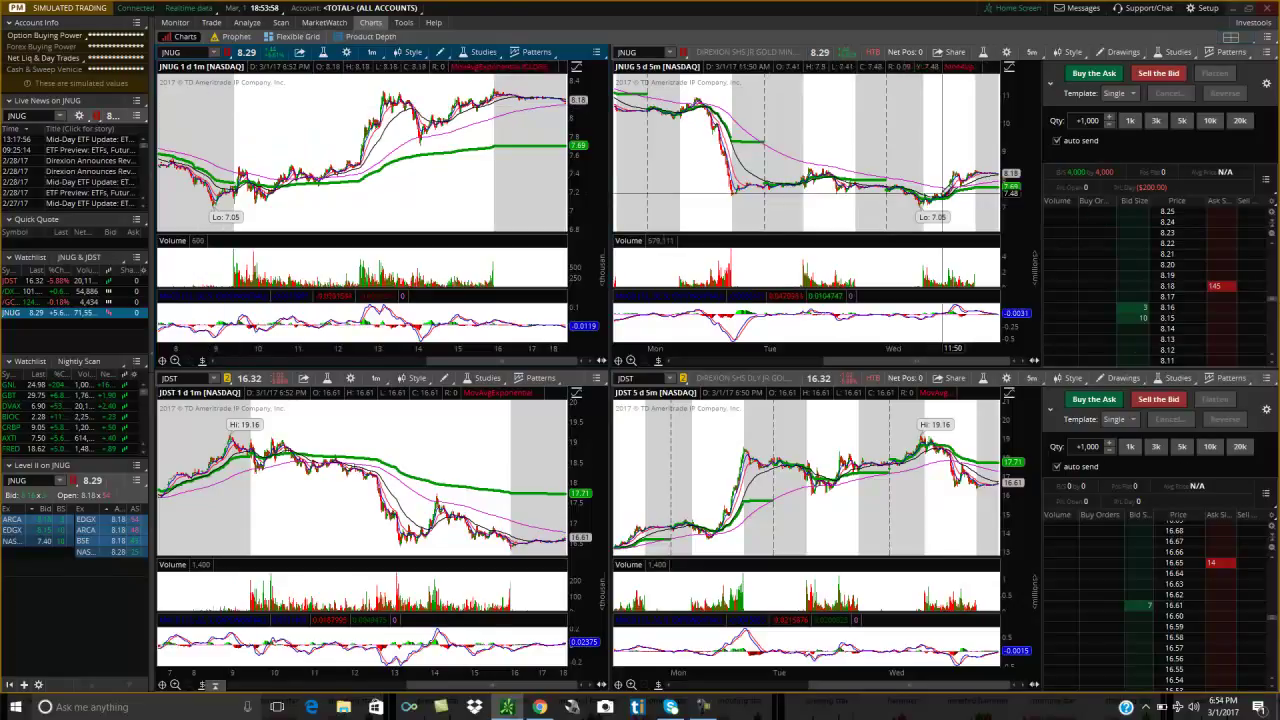
{"action": "scroll", "coordinate": [866, 174], "scroll_direction": "up", "scroll_amount": 3}
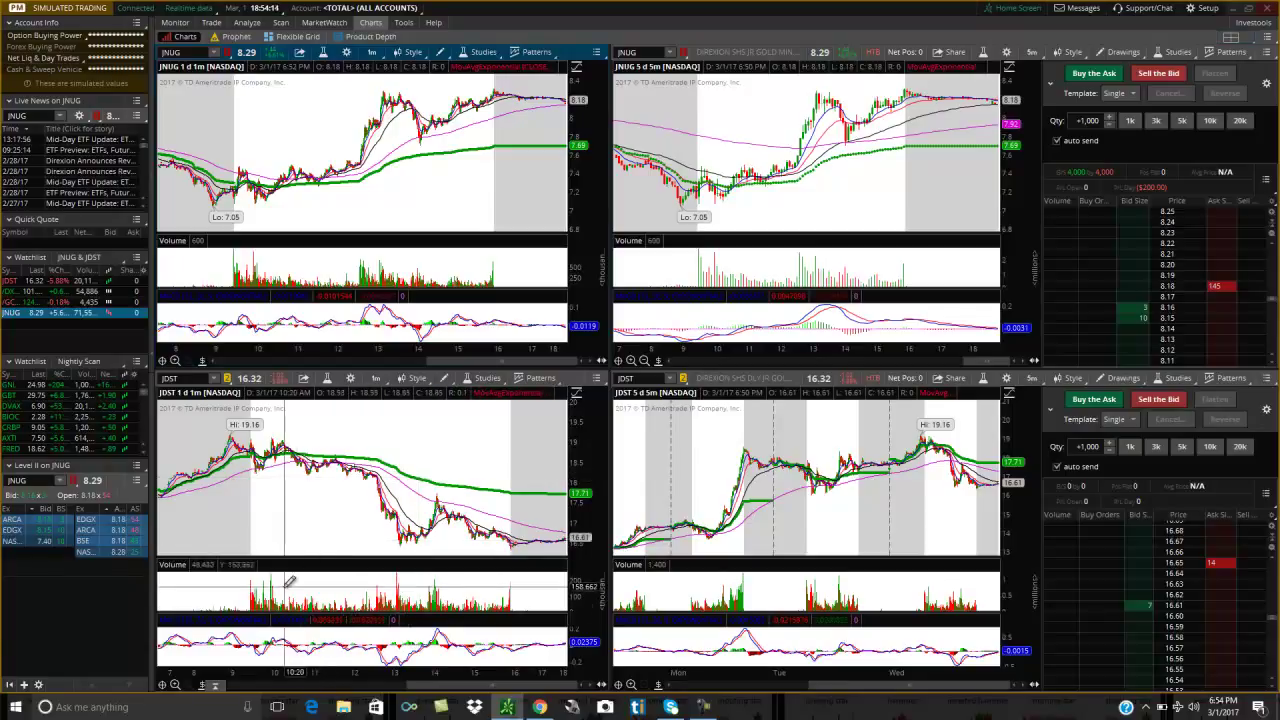
Step: Load the saved GOLD & DOLLAR 2 Cell grid with the daily /GC and /DX charts
{"action": "left_click", "coordinate": [1234, 40]}
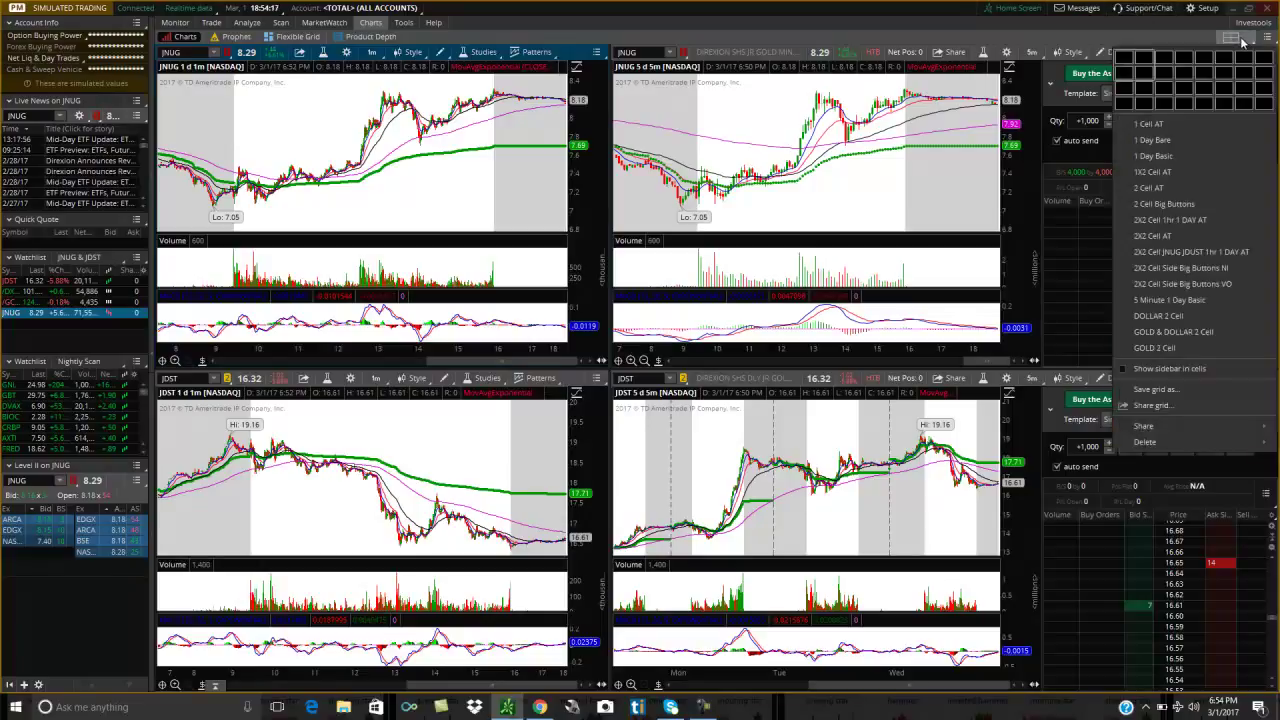
{"action": "left_click", "coordinate": [1178, 338]}
{"action": "left_click", "coordinate": [682, 405]}
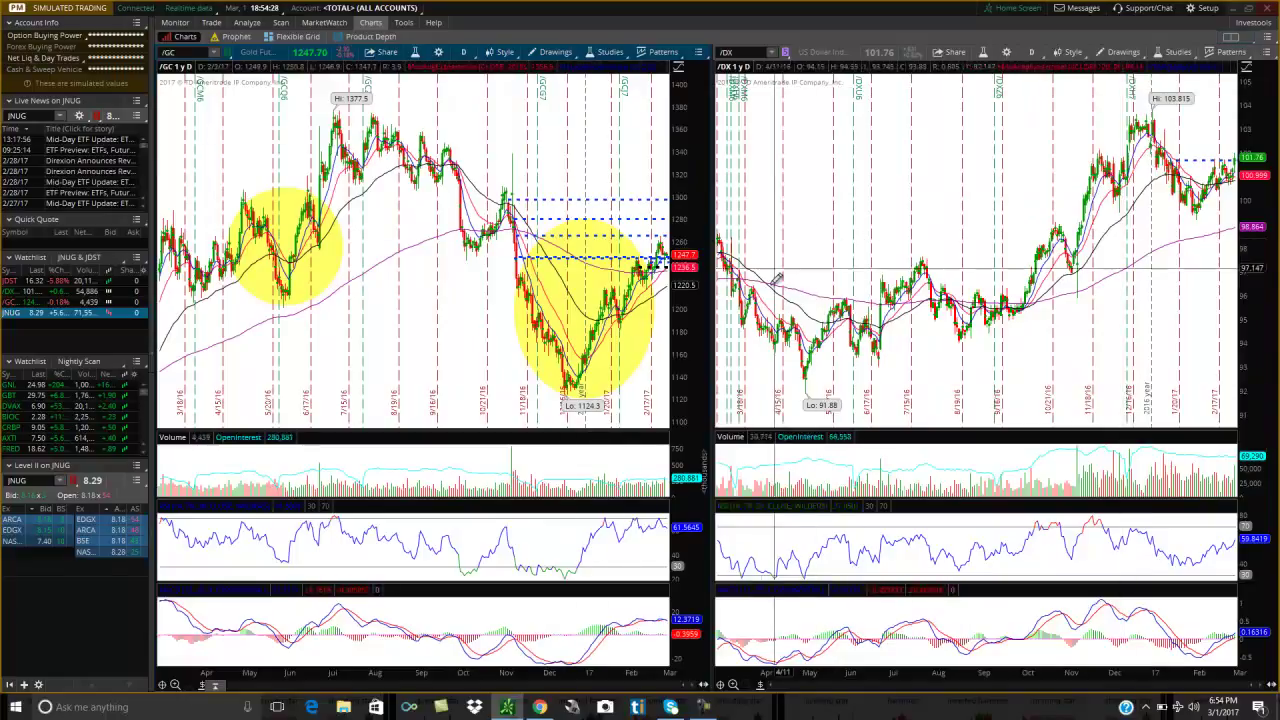
Step: Load the saved GOLD 2 Cell grid with the hourly and daily /GC charts, including its saved drawings
{"action": "left_click", "coordinate": [1245, 38]}
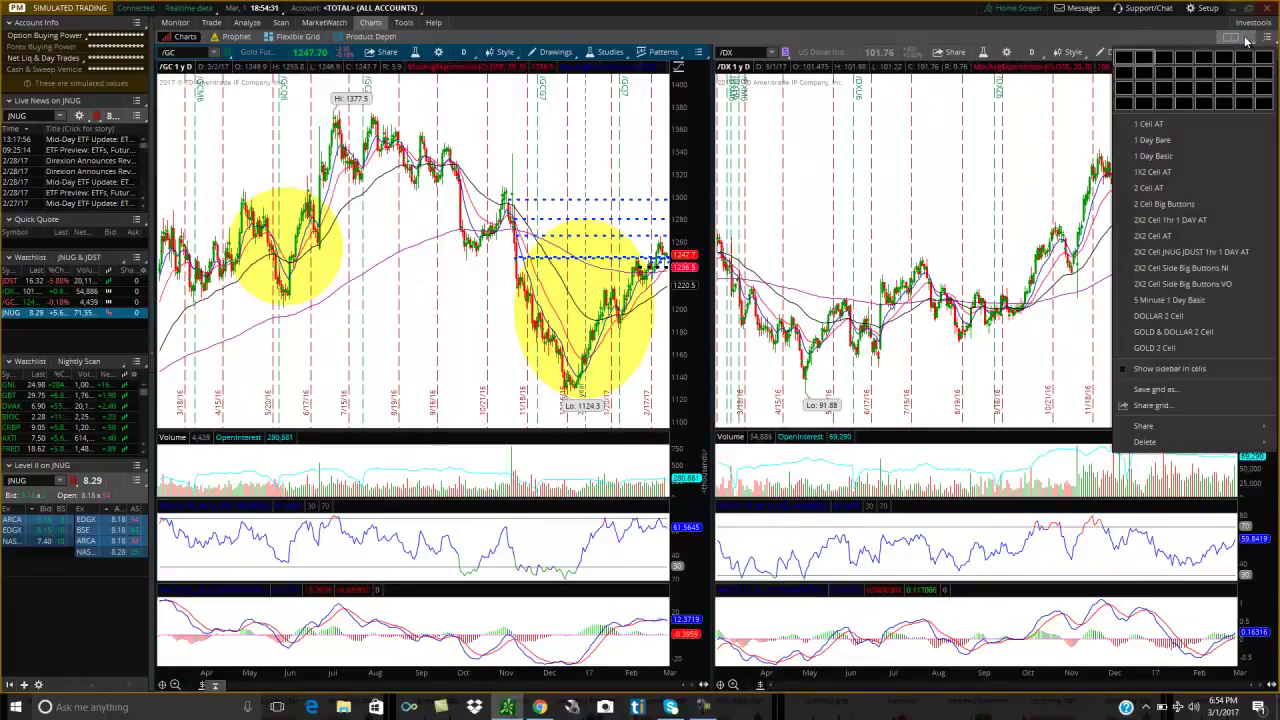
{"action": "left_click", "coordinate": [1155, 348]}
{"action": "left_click", "coordinate": [681, 404]}
{"action": "left_click", "coordinate": [681, 404]}
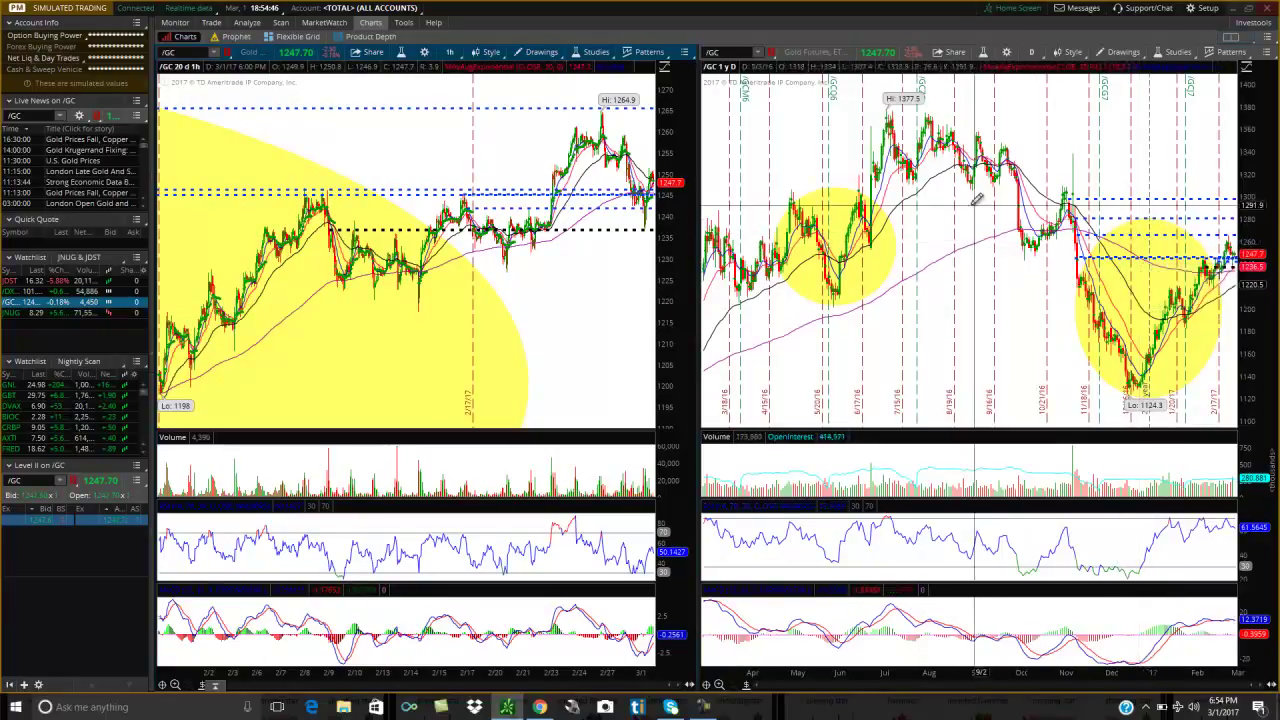
Step: Remove all drawings from the /GC gold charts
{"action": "right_click", "coordinate": [589, 193]}
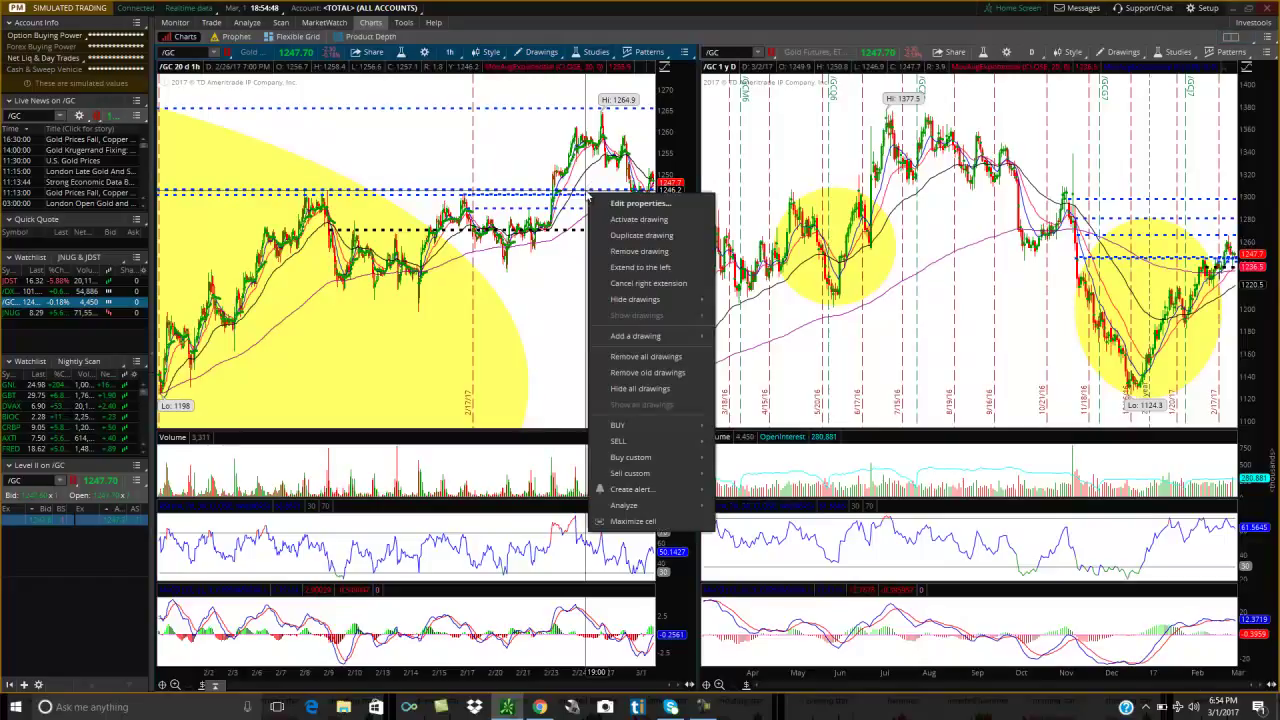
{"action": "left_click", "coordinate": [663, 362]}
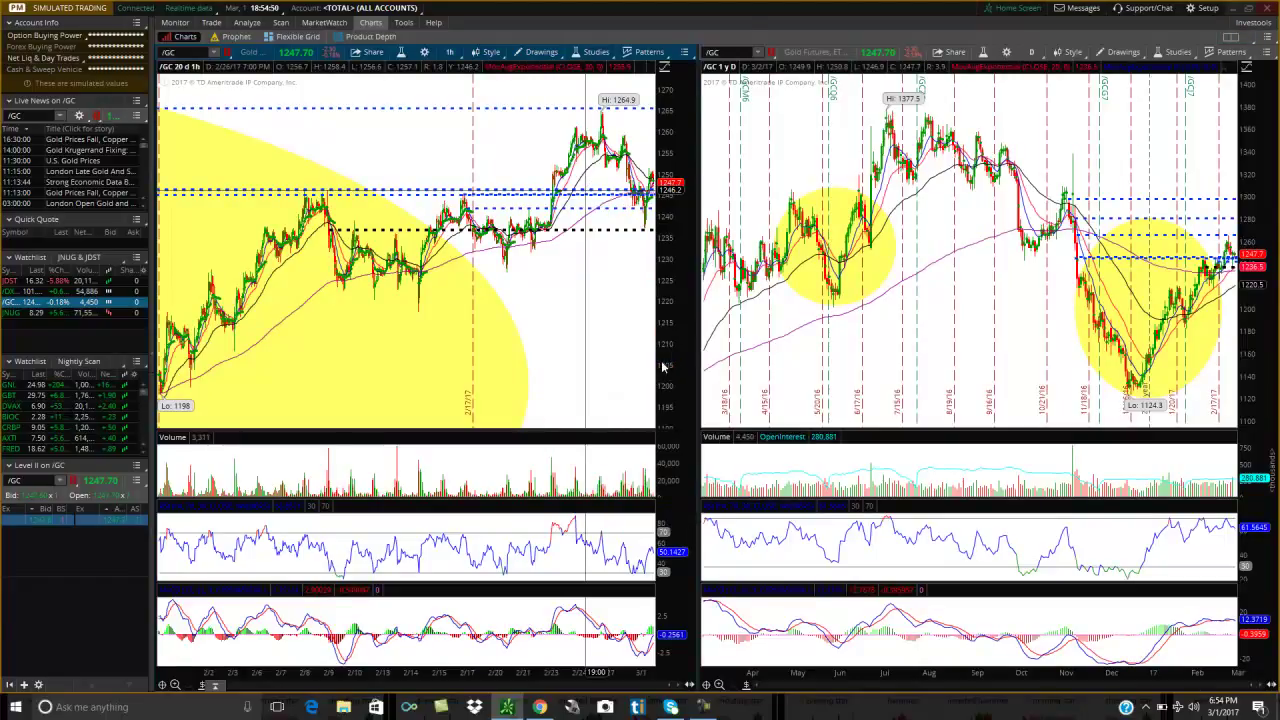
{"action": "left_click", "coordinate": [680, 67]}
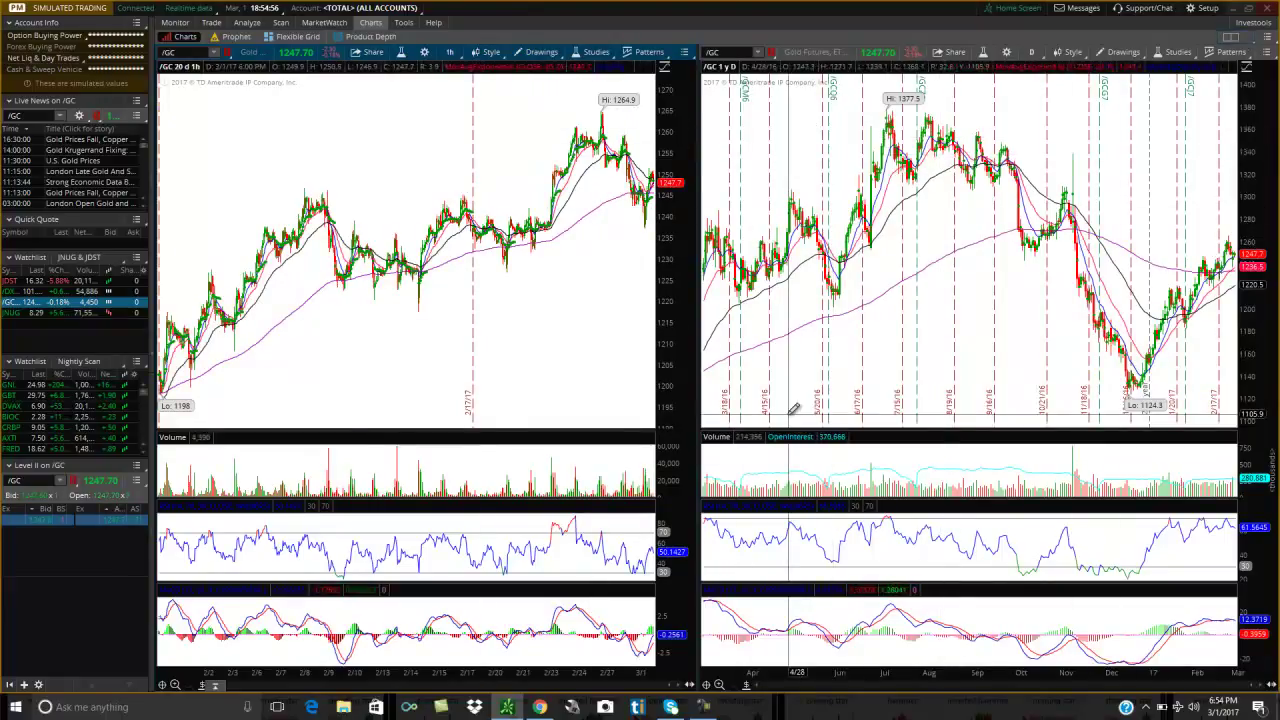
Step: Look at the Save Grid Layout dialog for the gold grid and leave it without saving
{"action": "left_click", "coordinate": [1239, 37]}
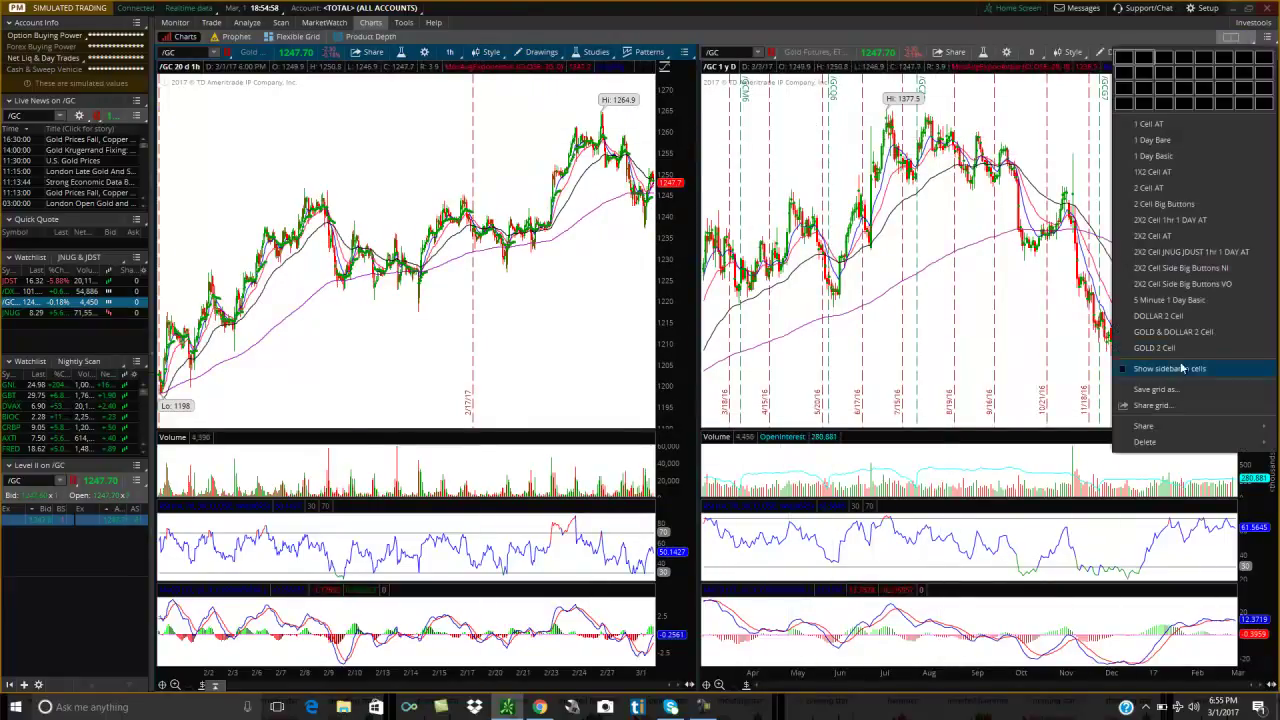
{"action": "left_click", "coordinate": [1160, 390]}
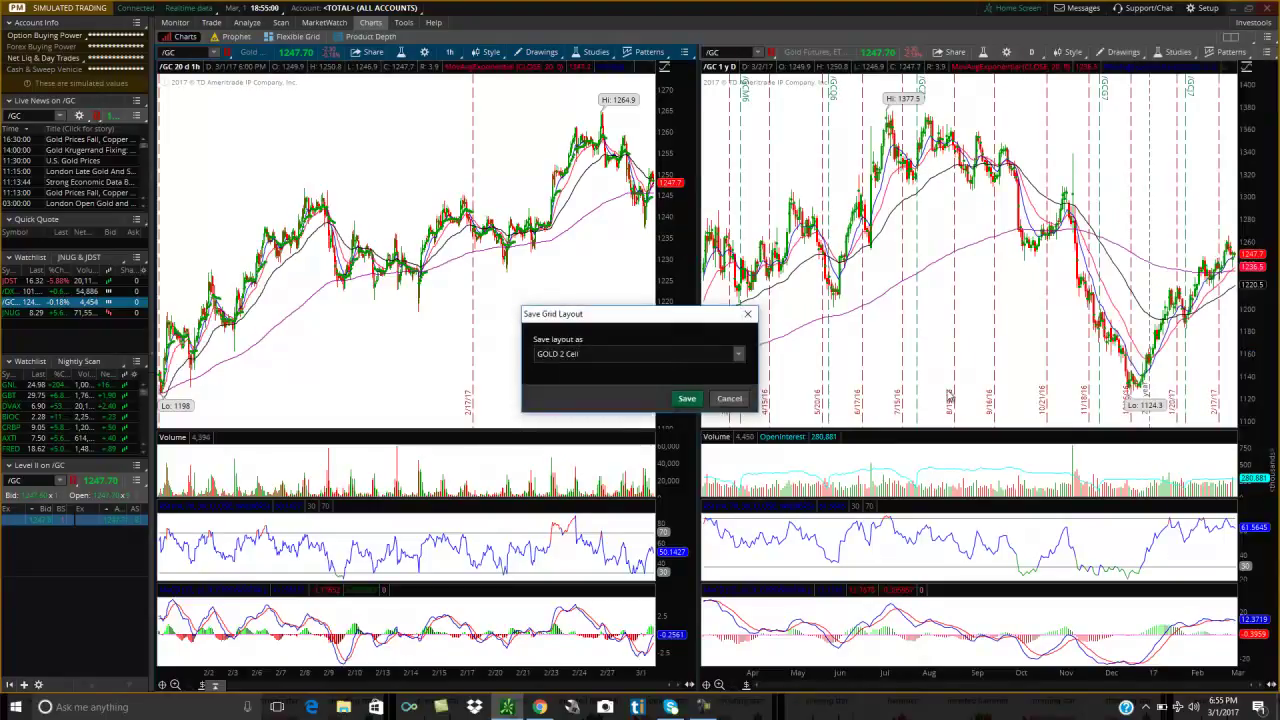
{"action": "left_click", "coordinate": [745, 397]}
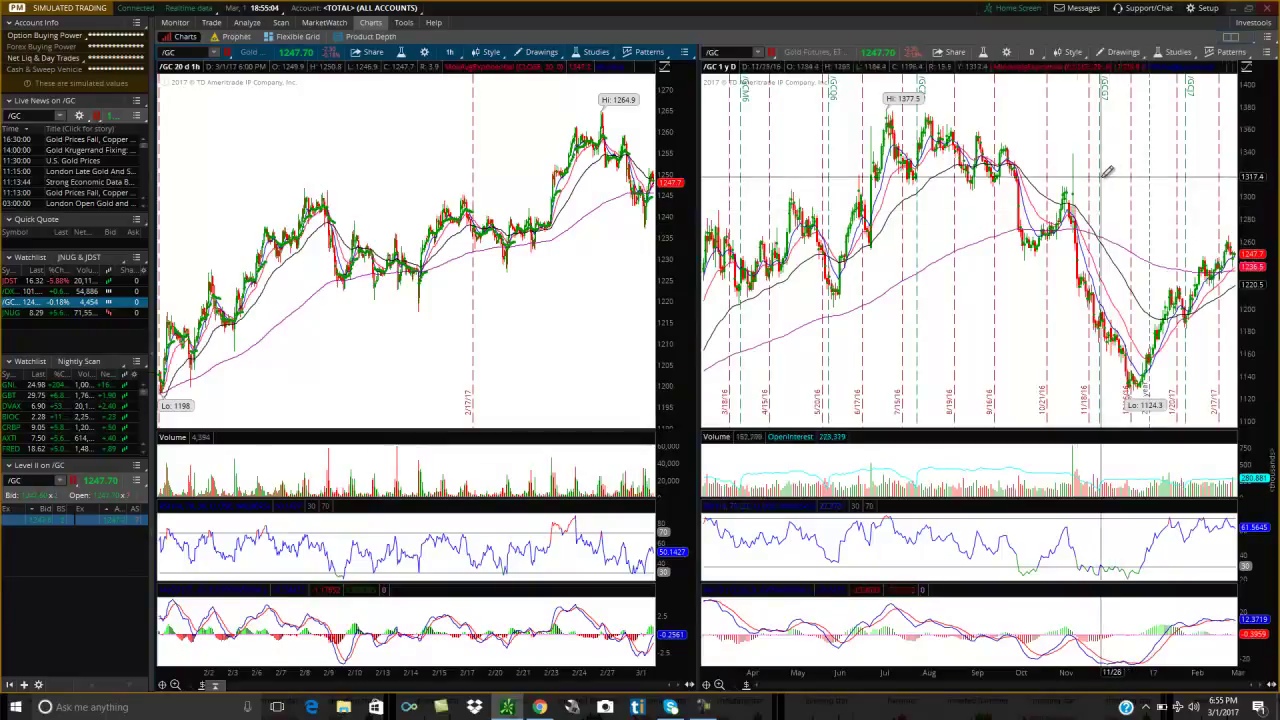
Step: Review the Appearance page of the chart settings for the hourly gold chart
{"action": "scroll", "coordinate": [436, 293], "scroll_direction": "up", "scroll_amount": 5}
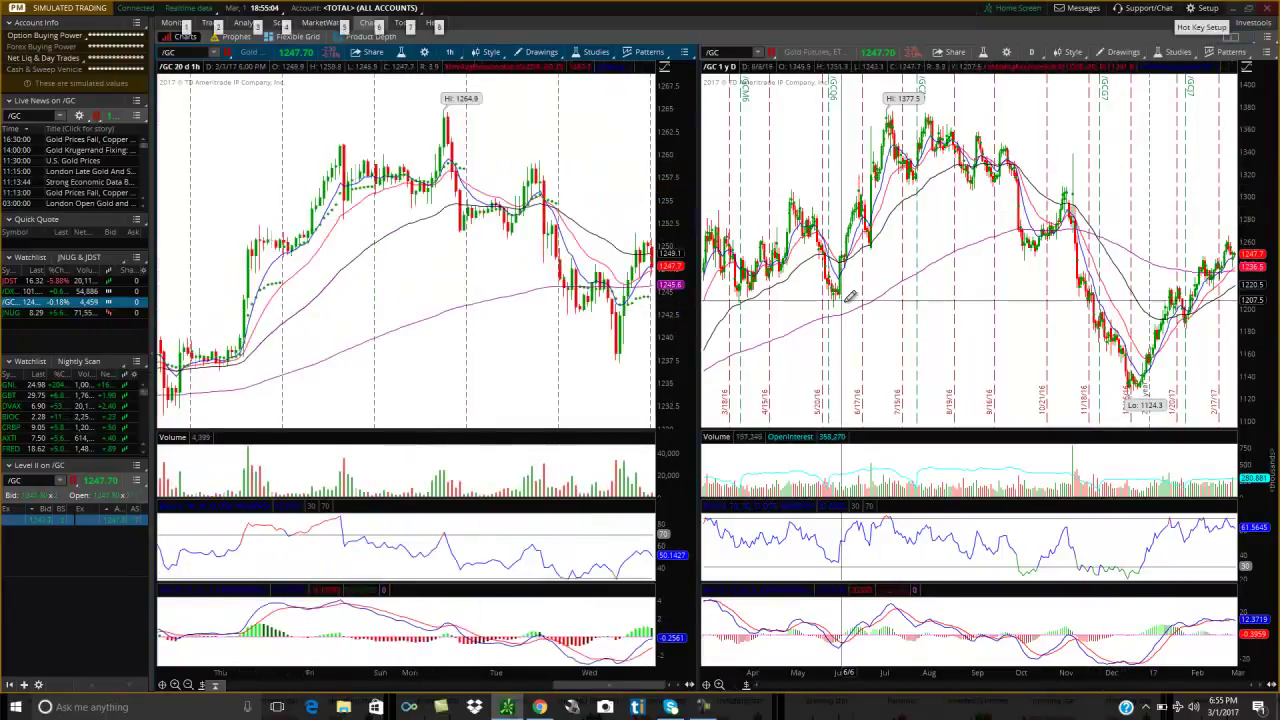
{"action": "scroll", "coordinate": [850, 296], "scroll_direction": "up", "scroll_amount": 4}
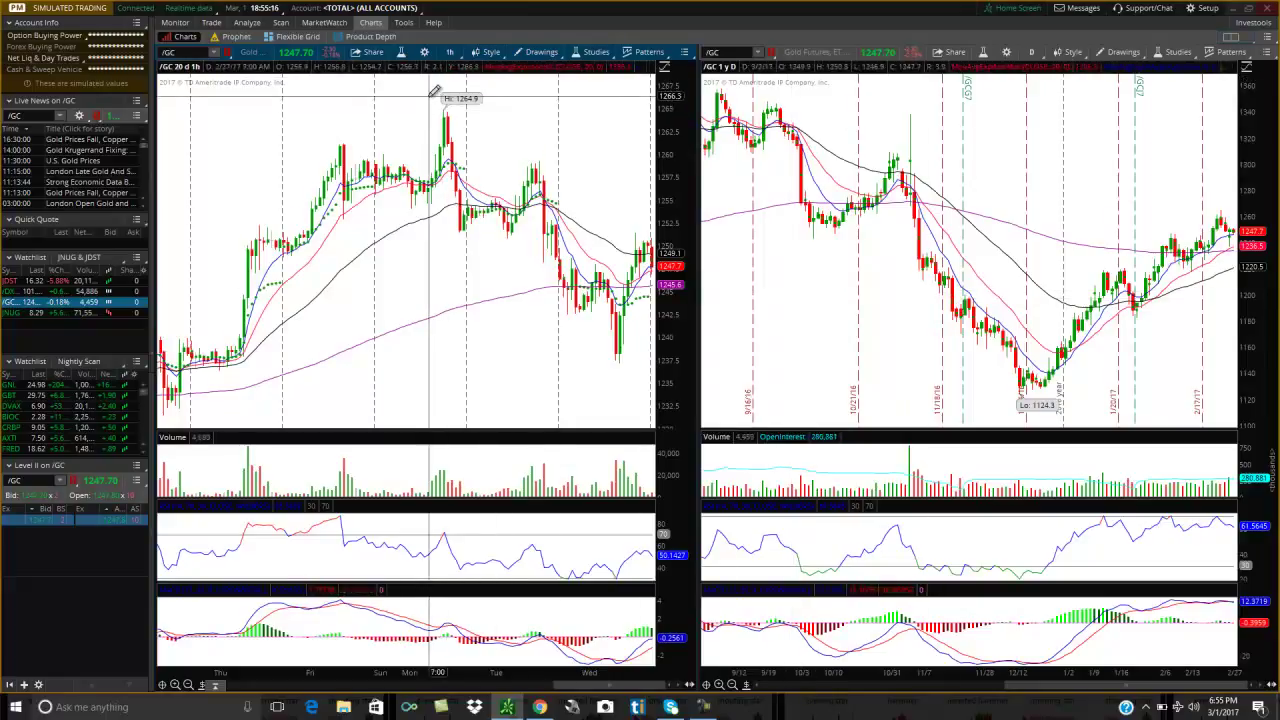
{"action": "left_click", "coordinate": [425, 55]}
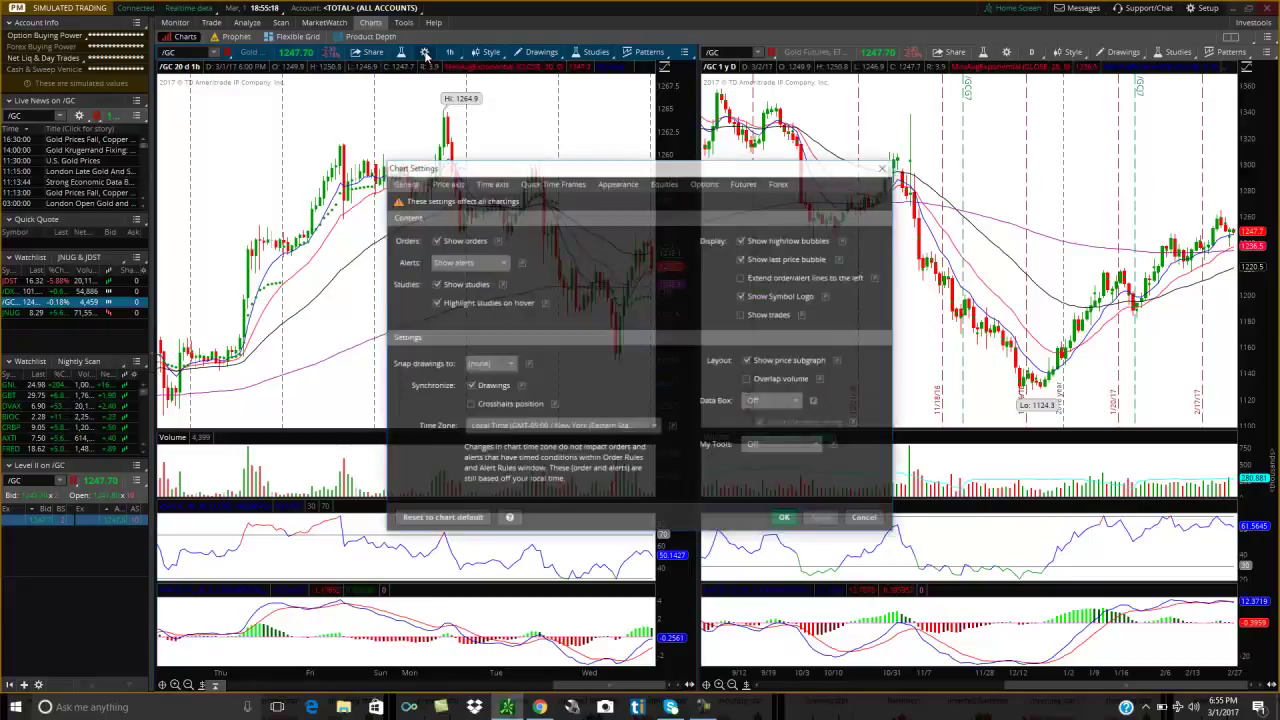
{"action": "left_click", "coordinate": [630, 186]}
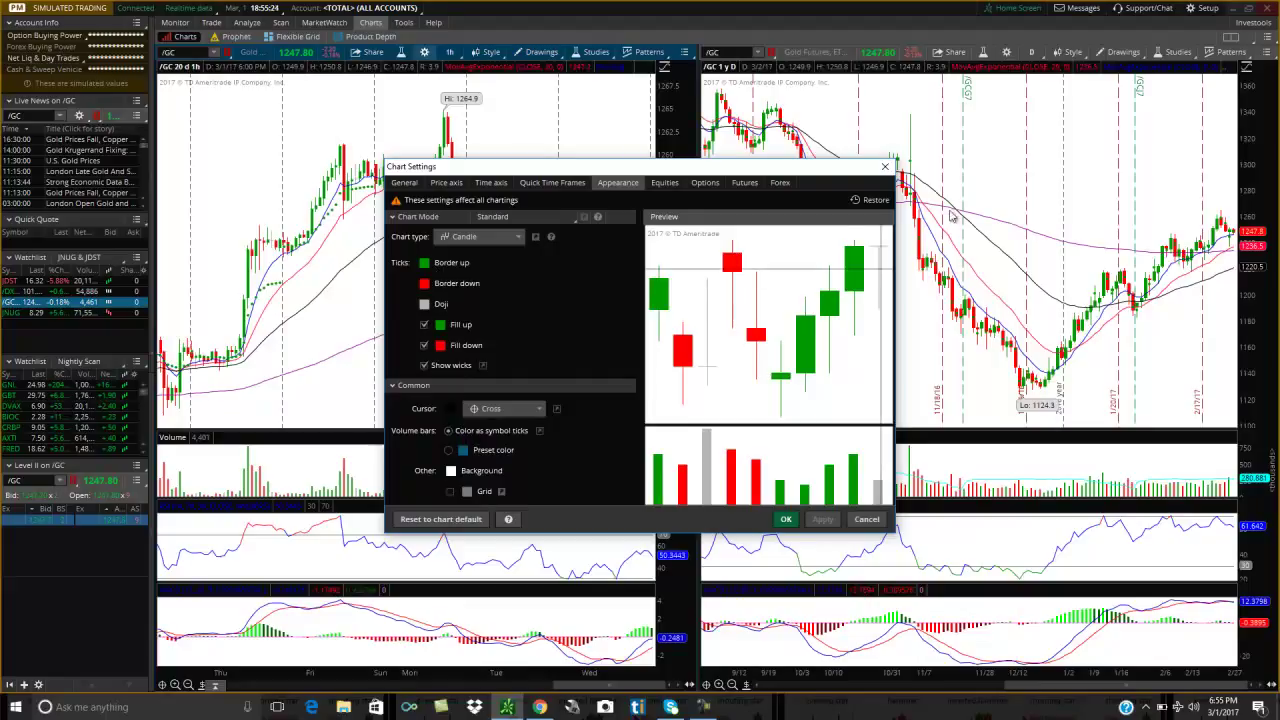
{"action": "left_click", "coordinate": [885, 166]}
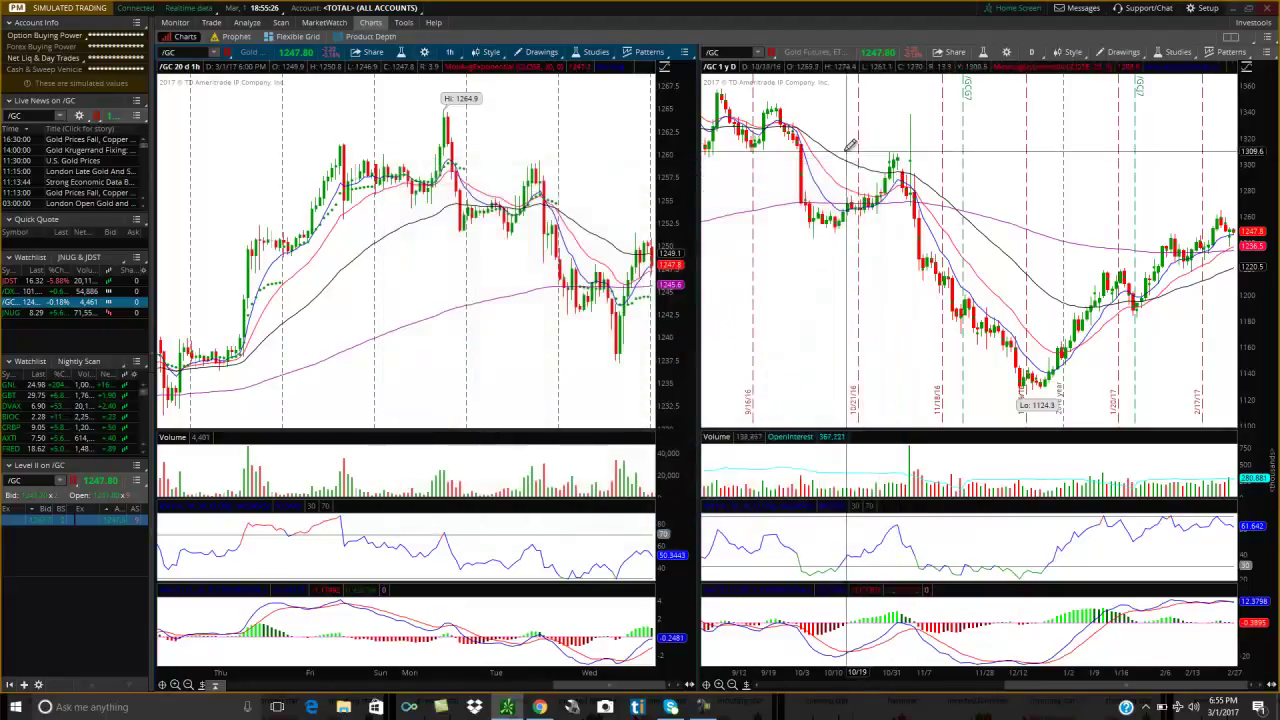
Step: Review the studies added to the hourly gold chart in the Edit Studies and Strategies dialog
{"action": "left_click", "coordinate": [598, 55]}
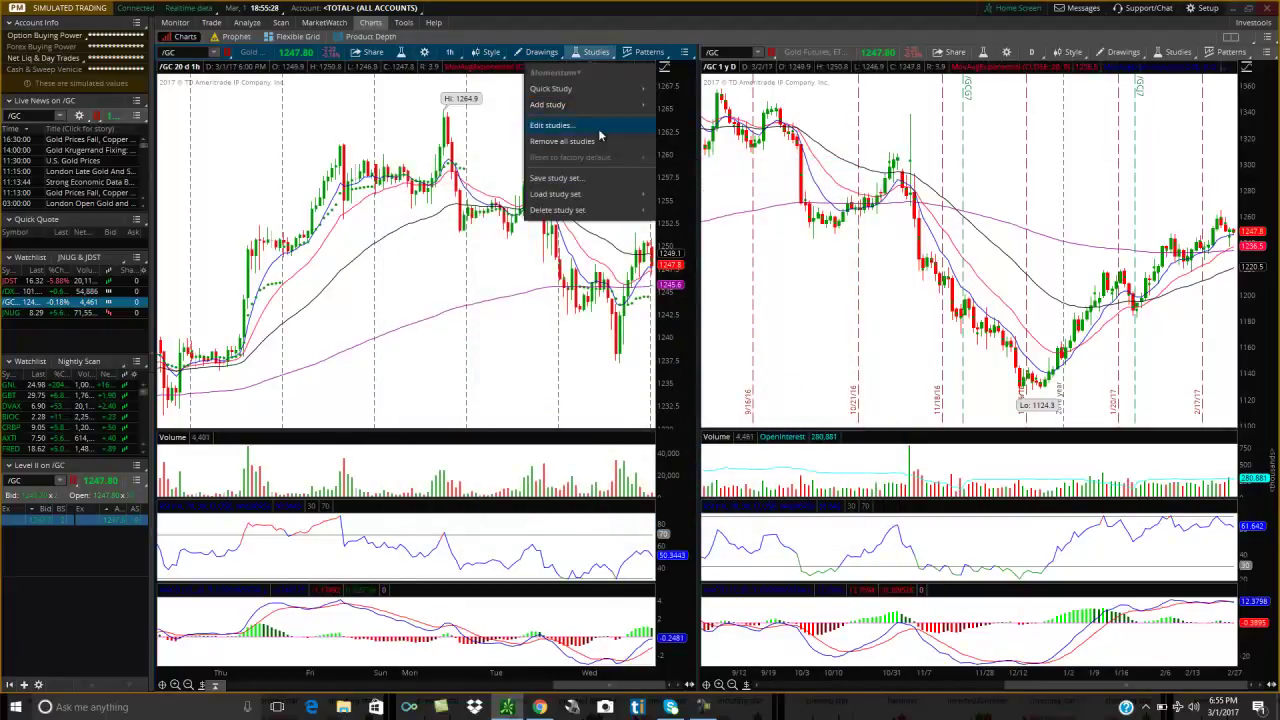
{"action": "left_click", "coordinate": [551, 125]}
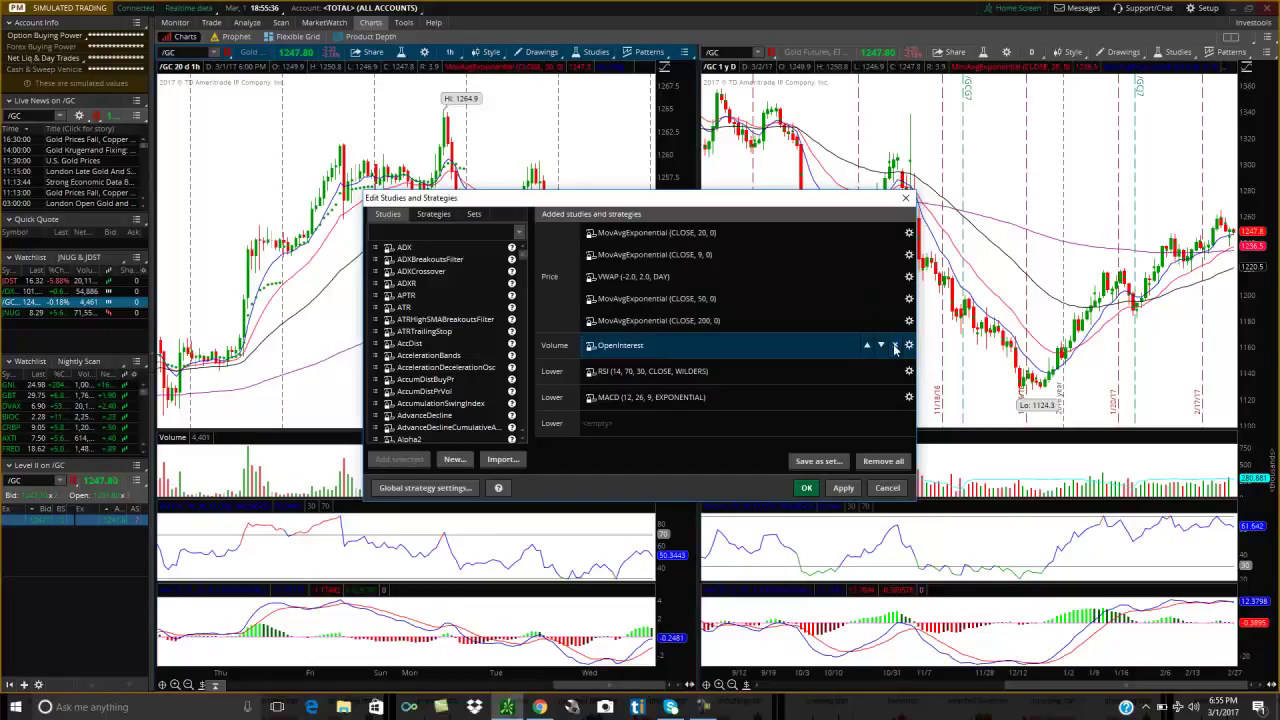
{"action": "left_click", "coordinate": [887, 488]}
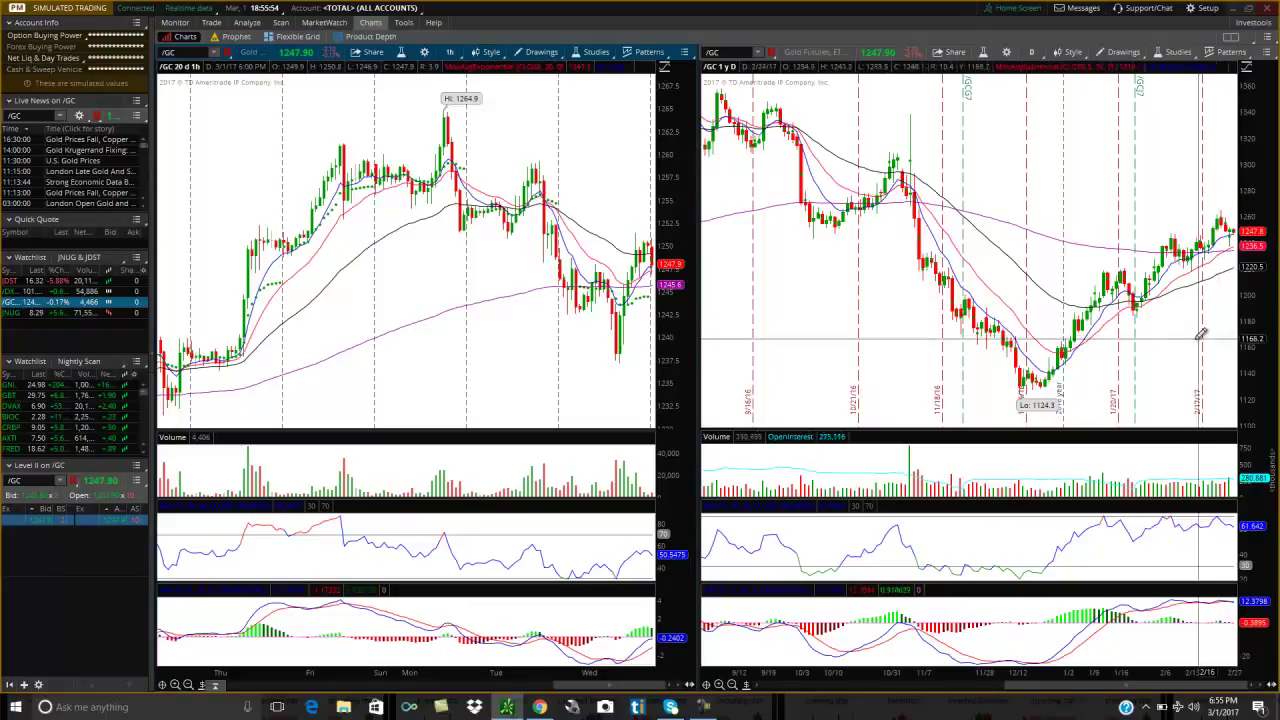
Step: Share the two-cell gold grid under the name Test 3
{"action": "left_click", "coordinate": [1250, 44]}
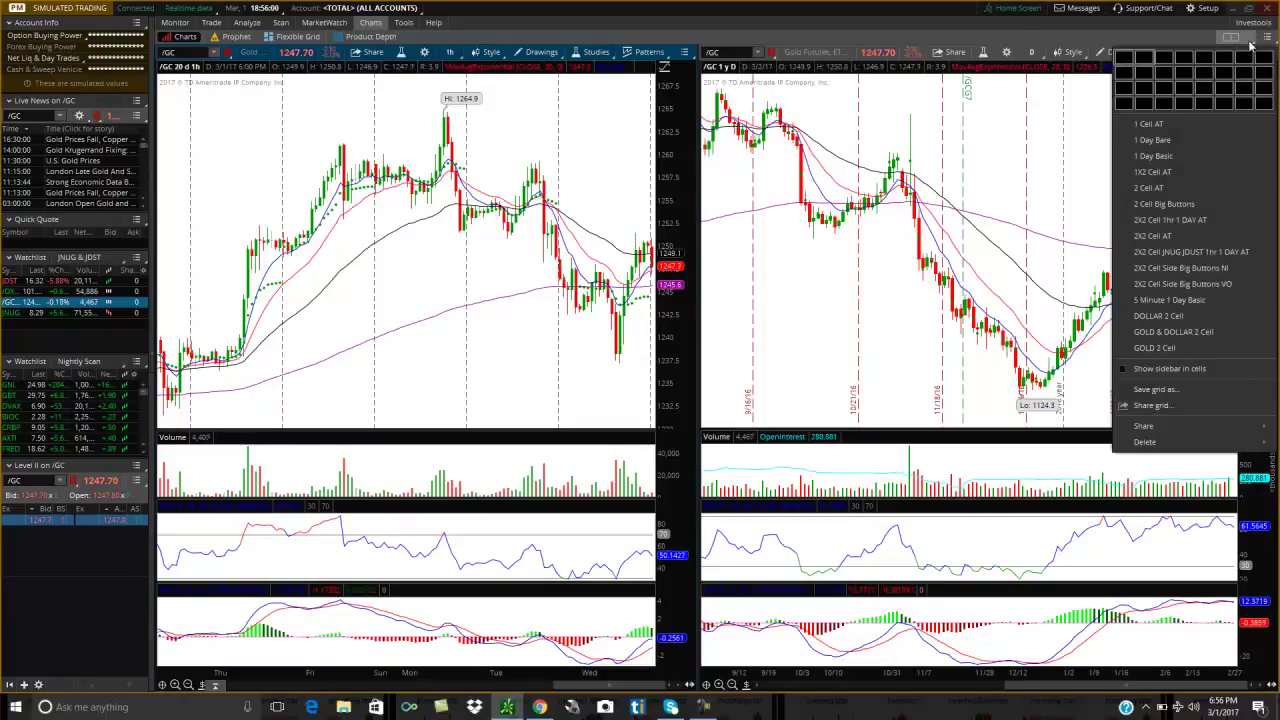
{"action": "left_click", "coordinate": [1155, 406]}
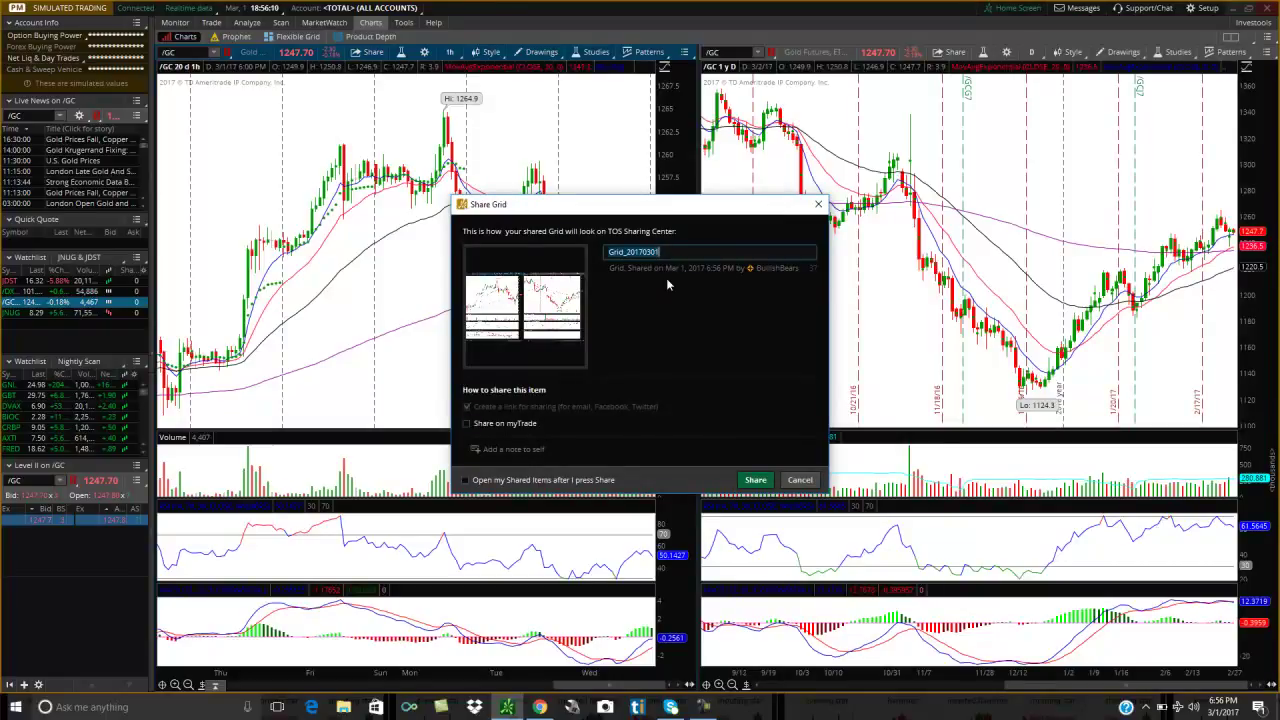
{"action": "type", "text": "Test 3"}
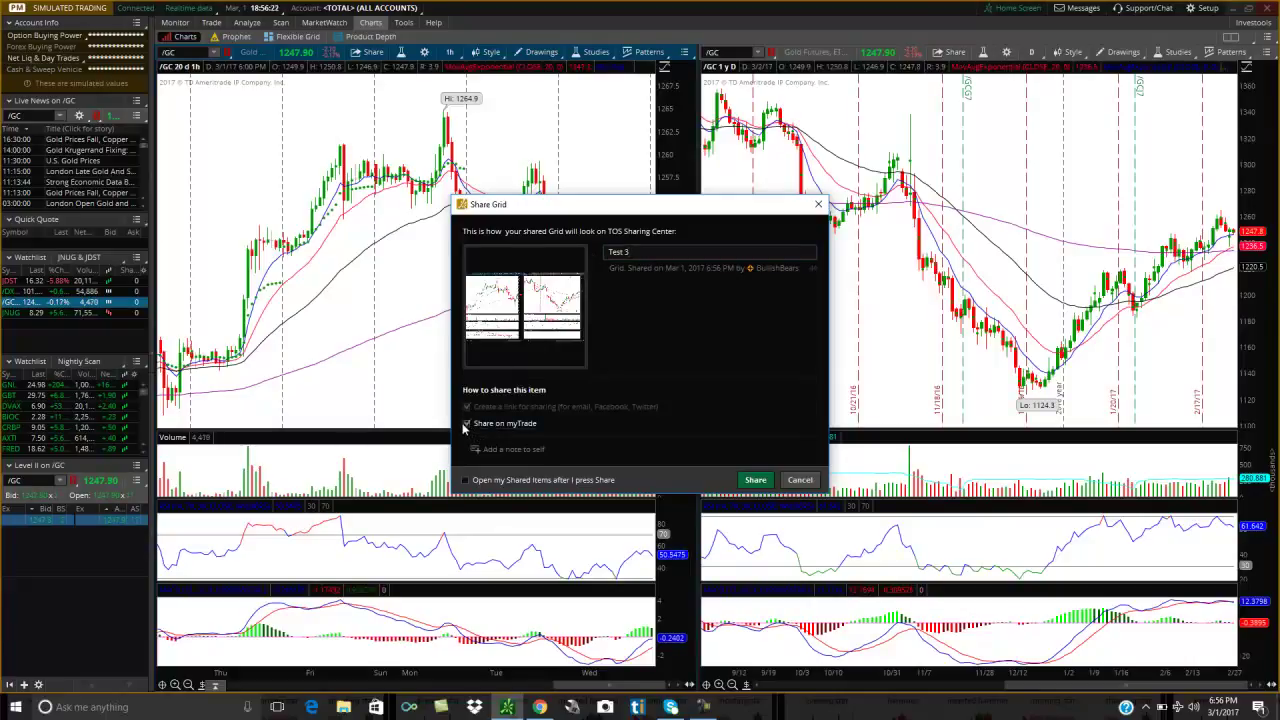
{"action": "left_click", "coordinate": [756, 480]}
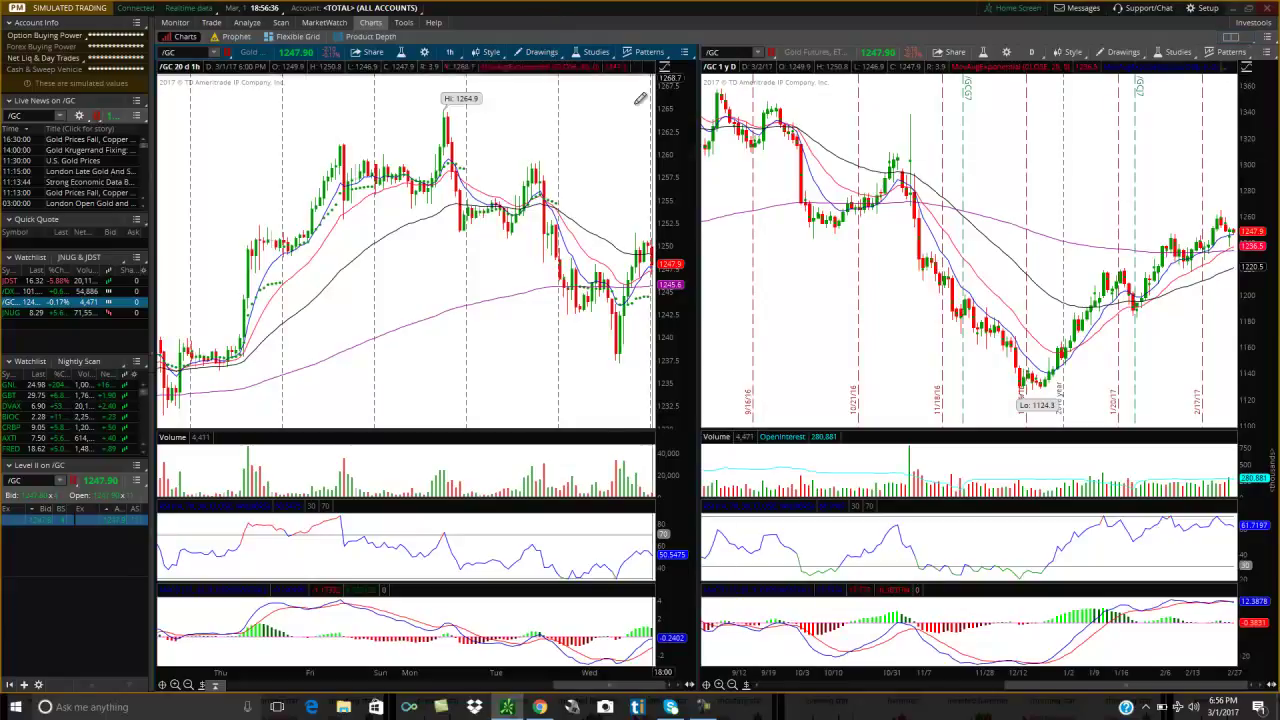
Step: Show the list of shared items with their links
{"action": "left_click", "coordinate": [409, 24]}
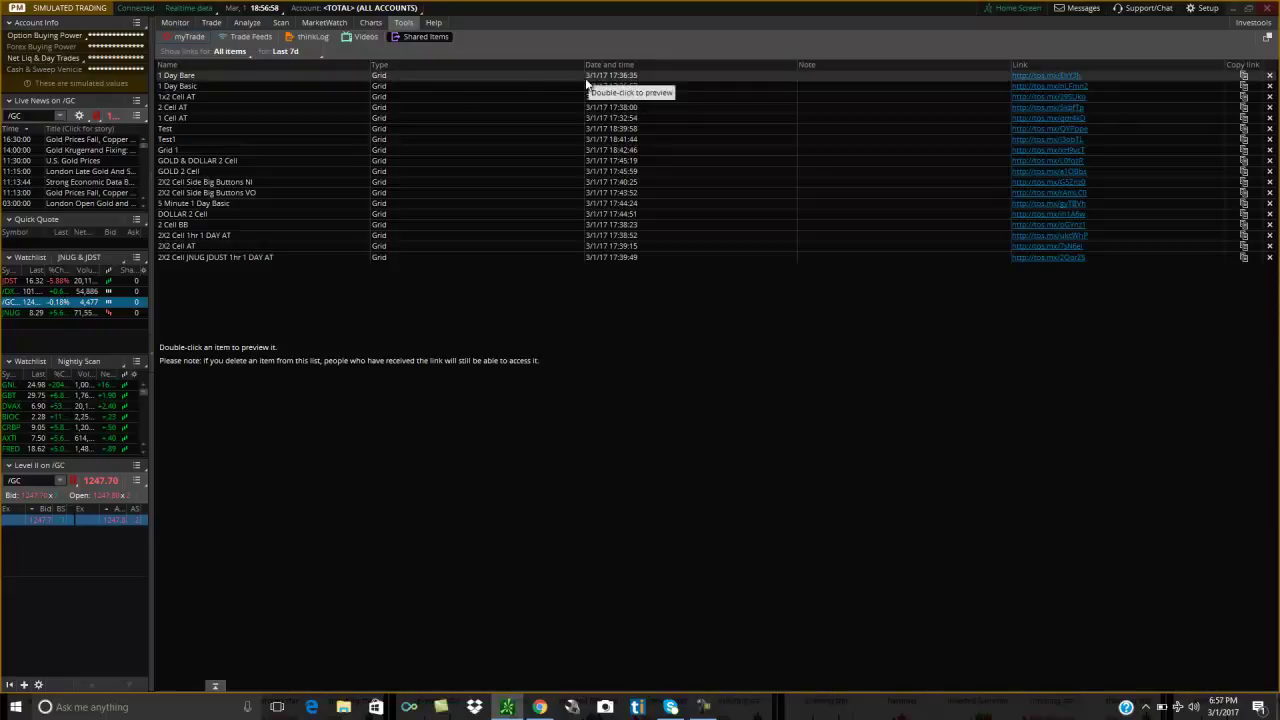
{"action": "left_click", "coordinate": [370, 22]}
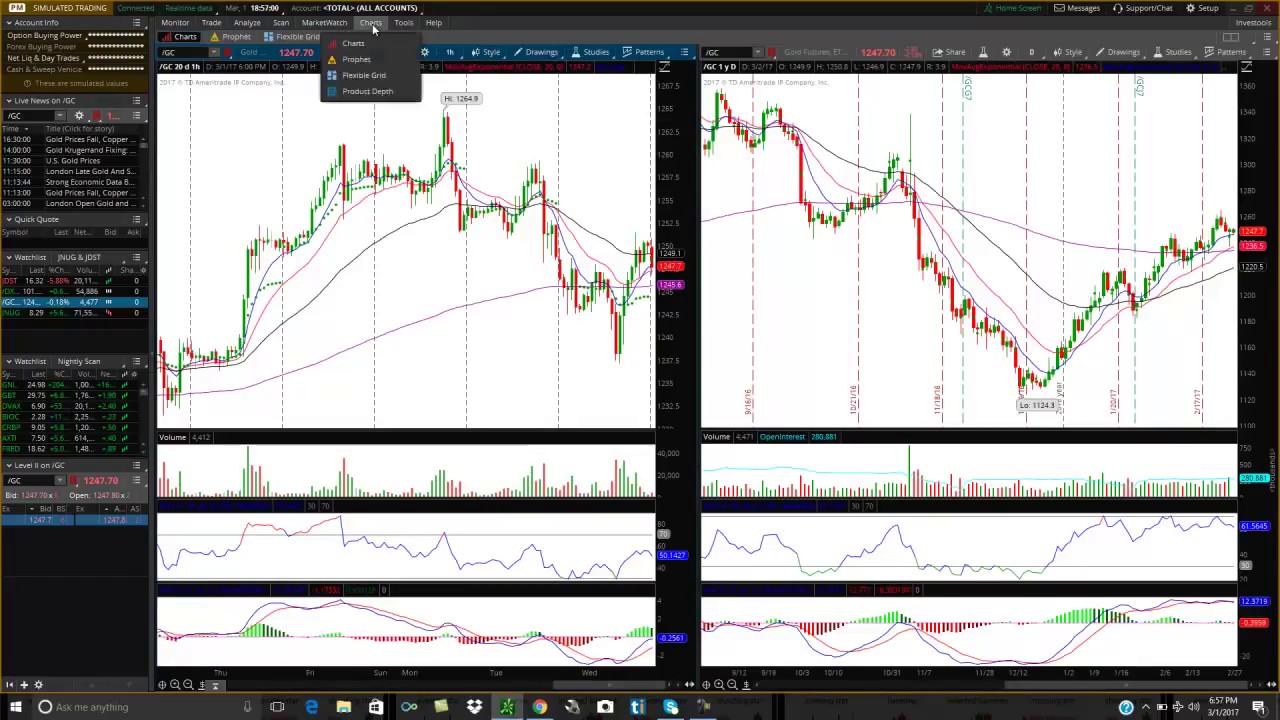
{"action": "left_click", "coordinate": [403, 22]}
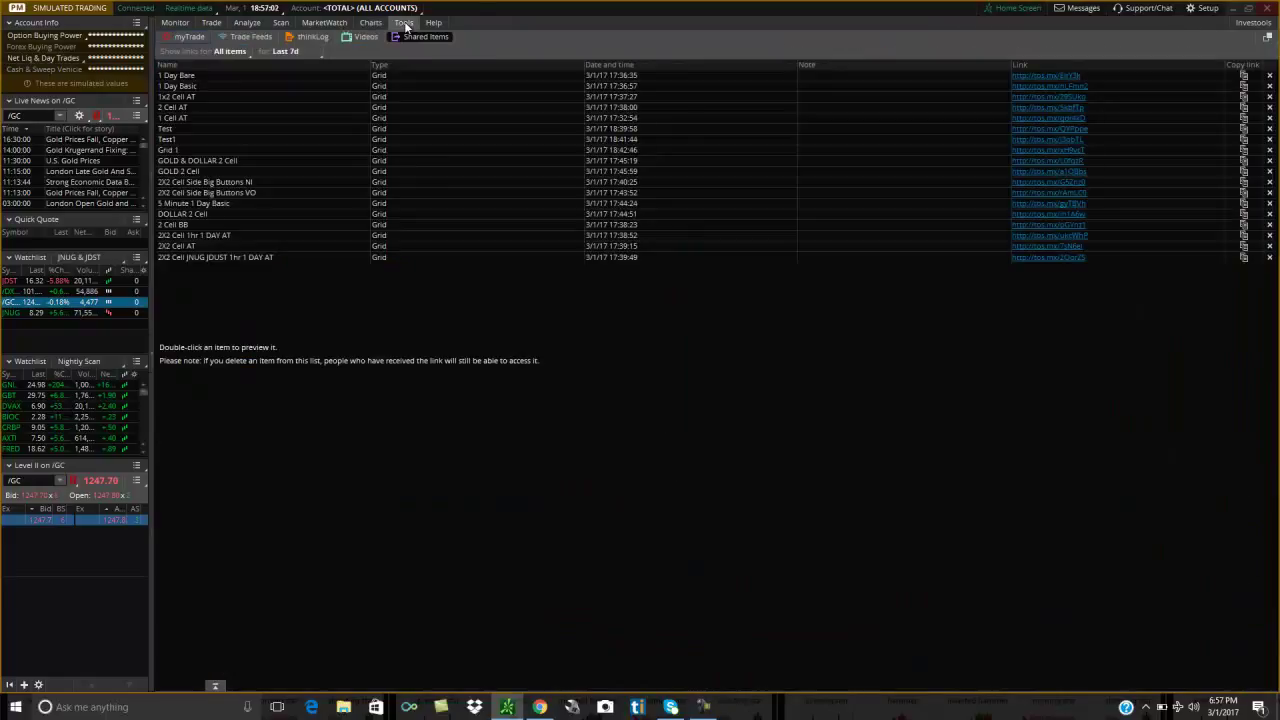
{"action": "left_click", "coordinate": [429, 40]}
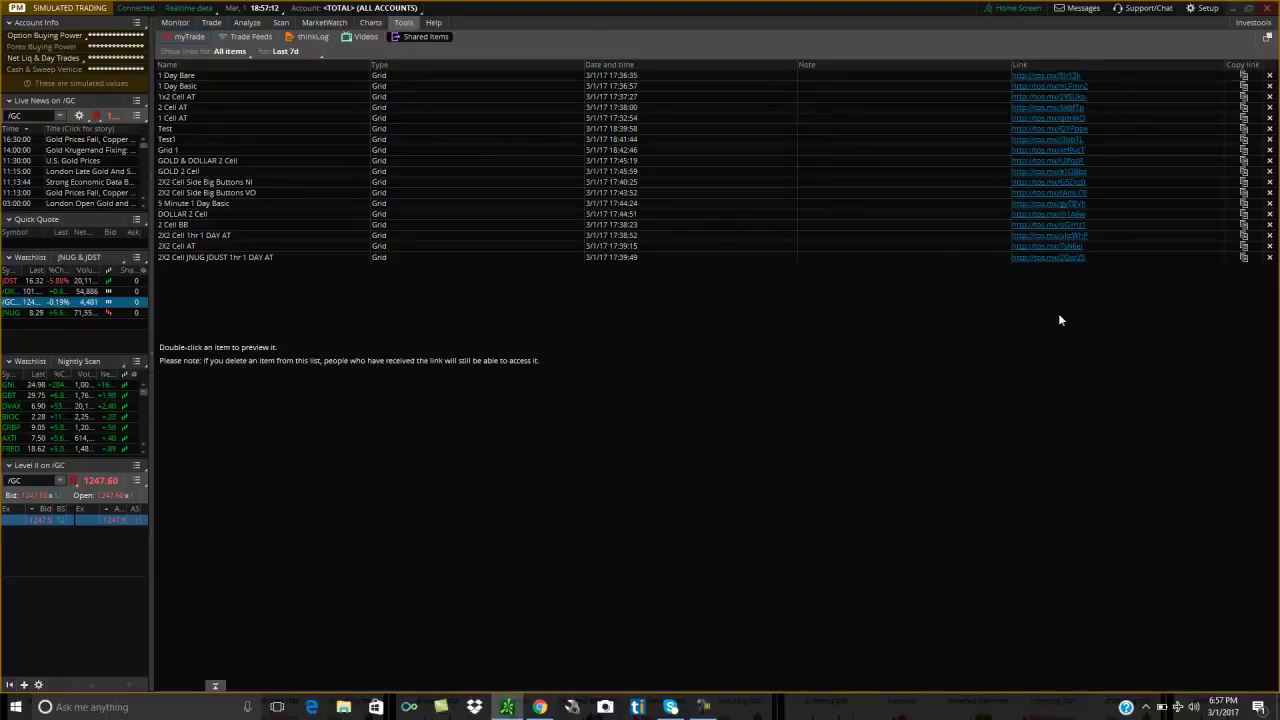
Step: Open the shared 1 Day Bare grid from its link and check its option for saving the layout, without saving it
{"action": "left_click", "coordinate": [1058, 80]}
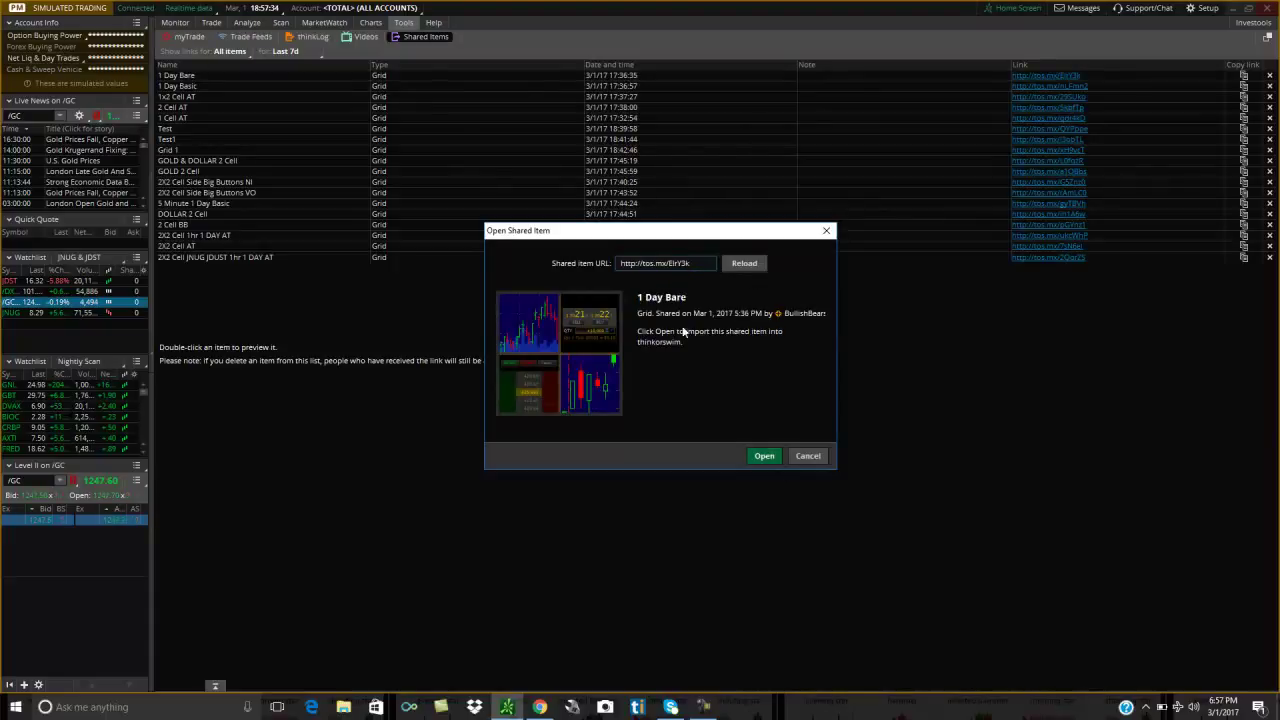
{"action": "left_click", "coordinate": [760, 456]}
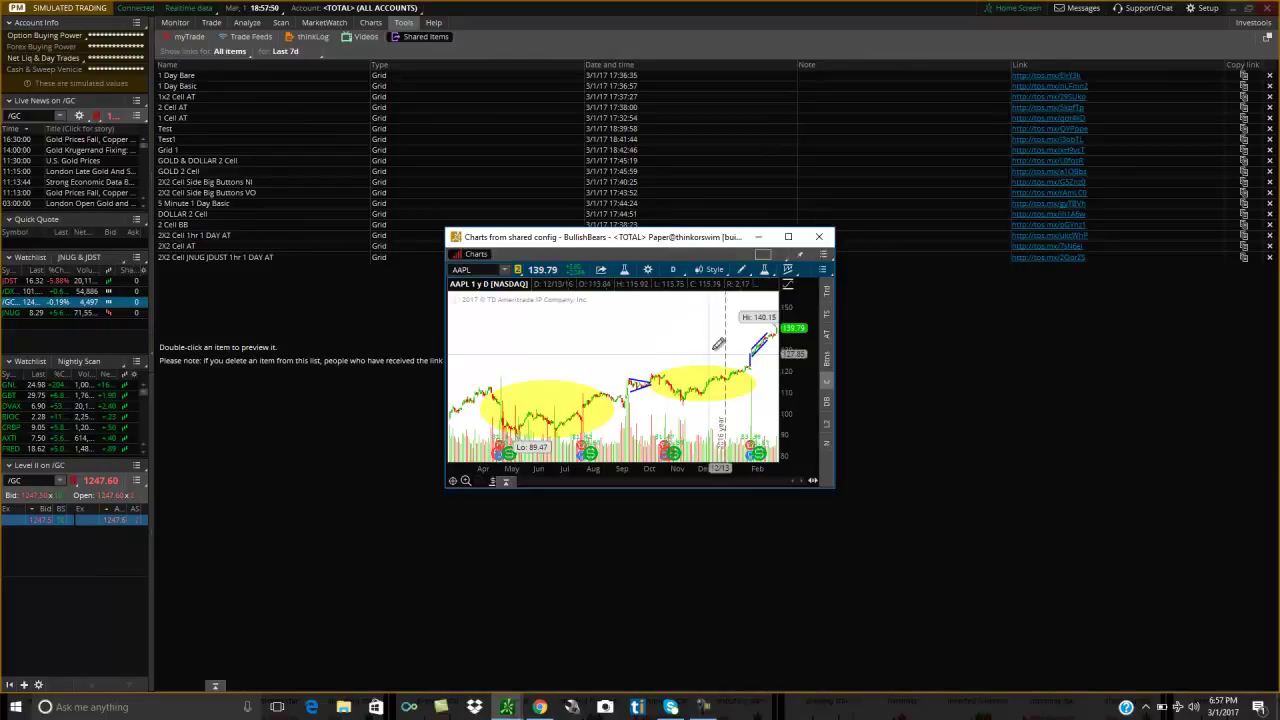
{"action": "left_click", "coordinate": [780, 262]}
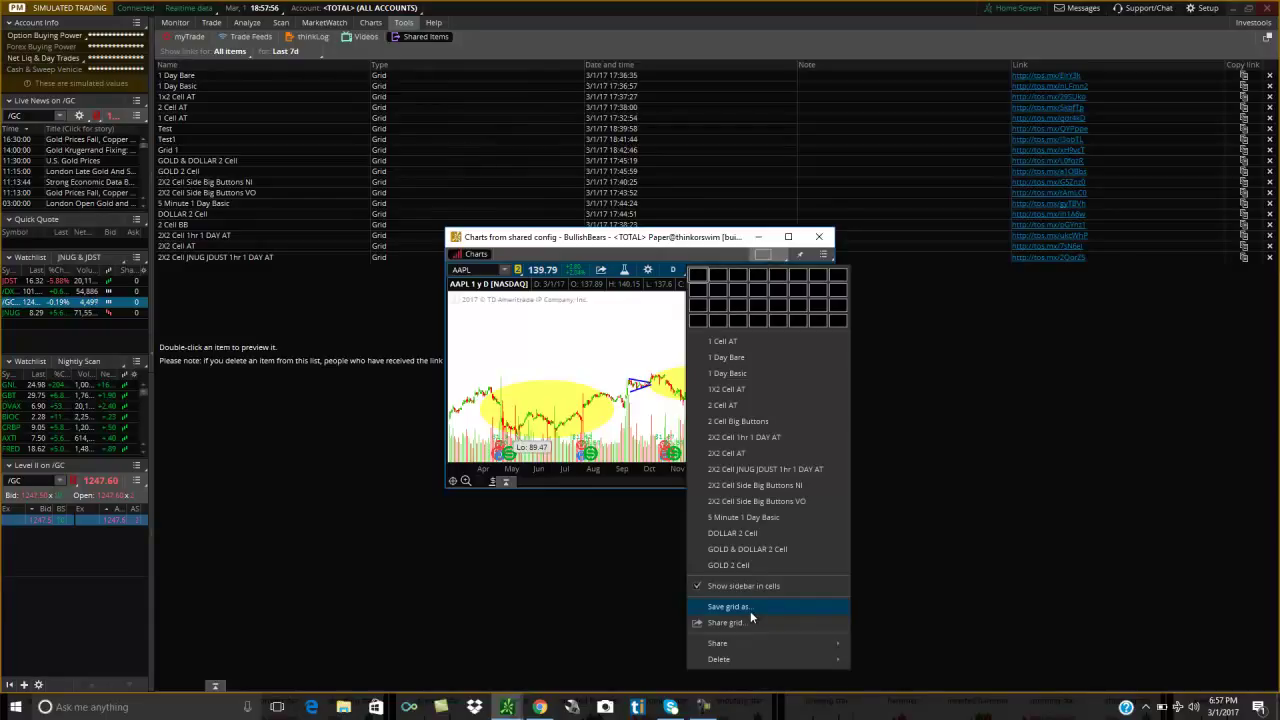
{"action": "left_click", "coordinate": [751, 607]}
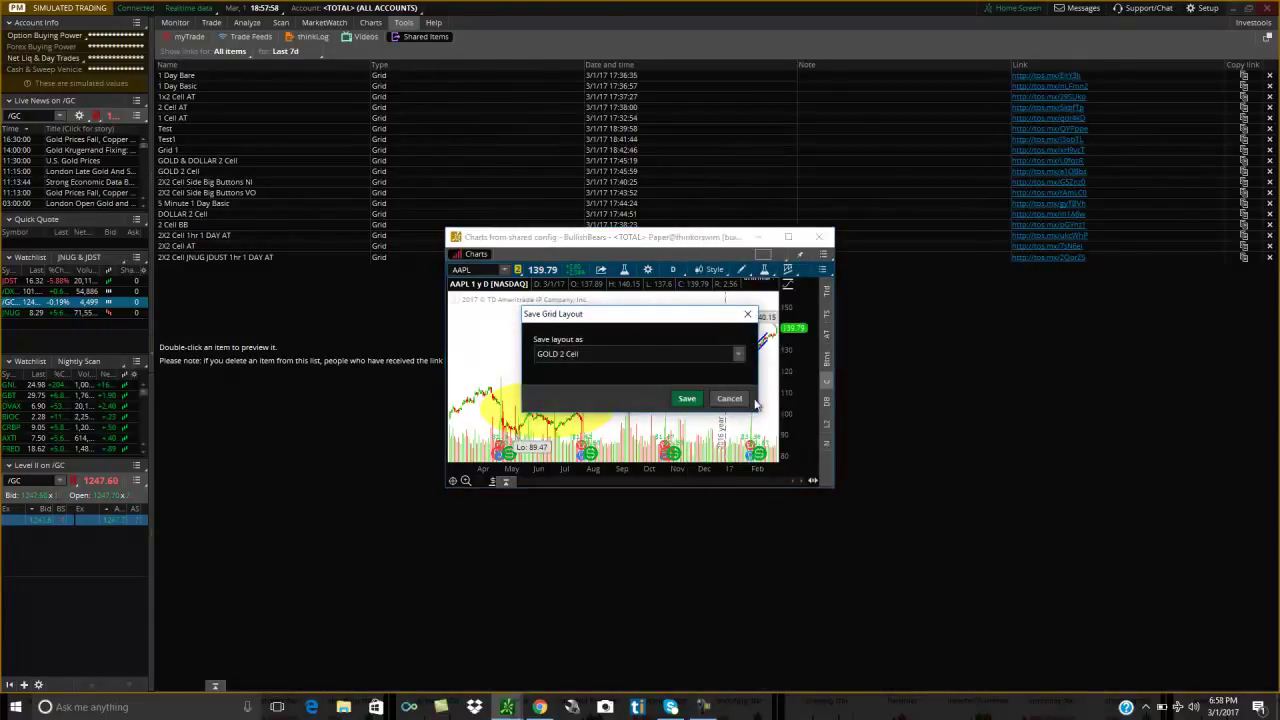
{"action": "left_click", "coordinate": [740, 399]}
{"action": "left_click", "coordinate": [819, 237]}
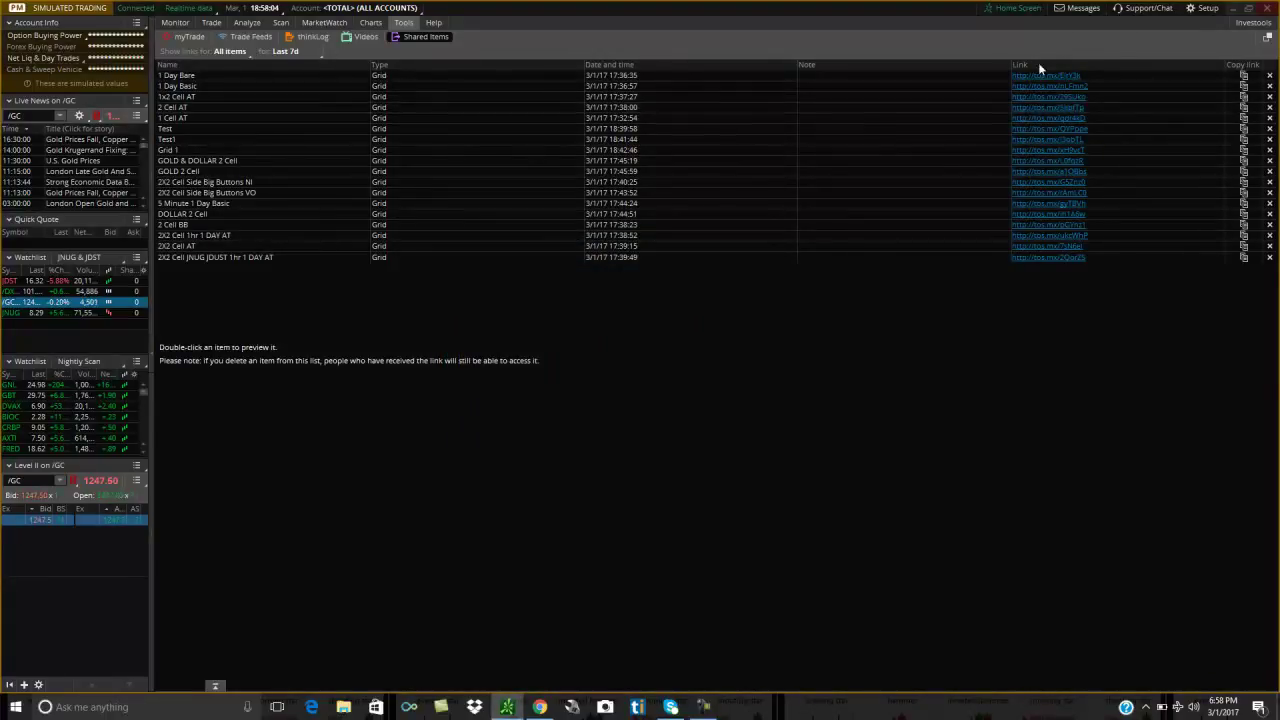
Step: Open the shared Test grid from its link, check its option for saving the layout, and close it without saving
{"action": "left_click", "coordinate": [1035, 129]}
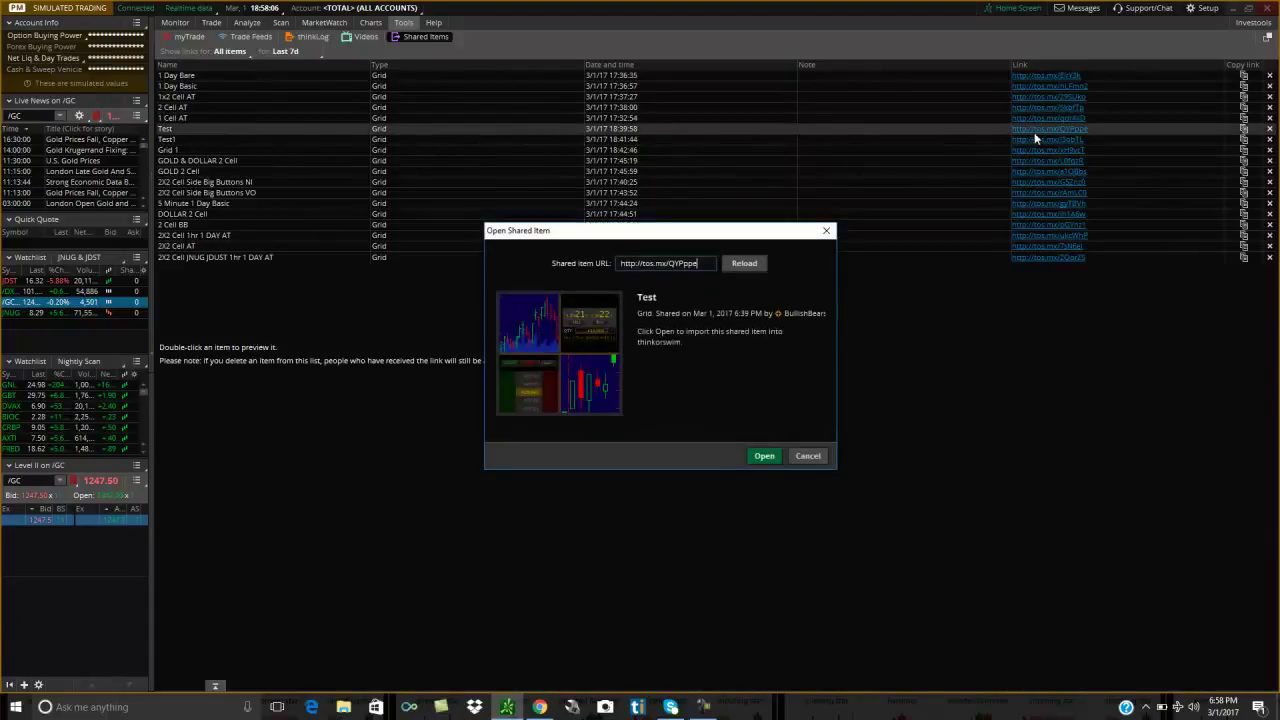
{"action": "left_click", "coordinate": [761, 458]}
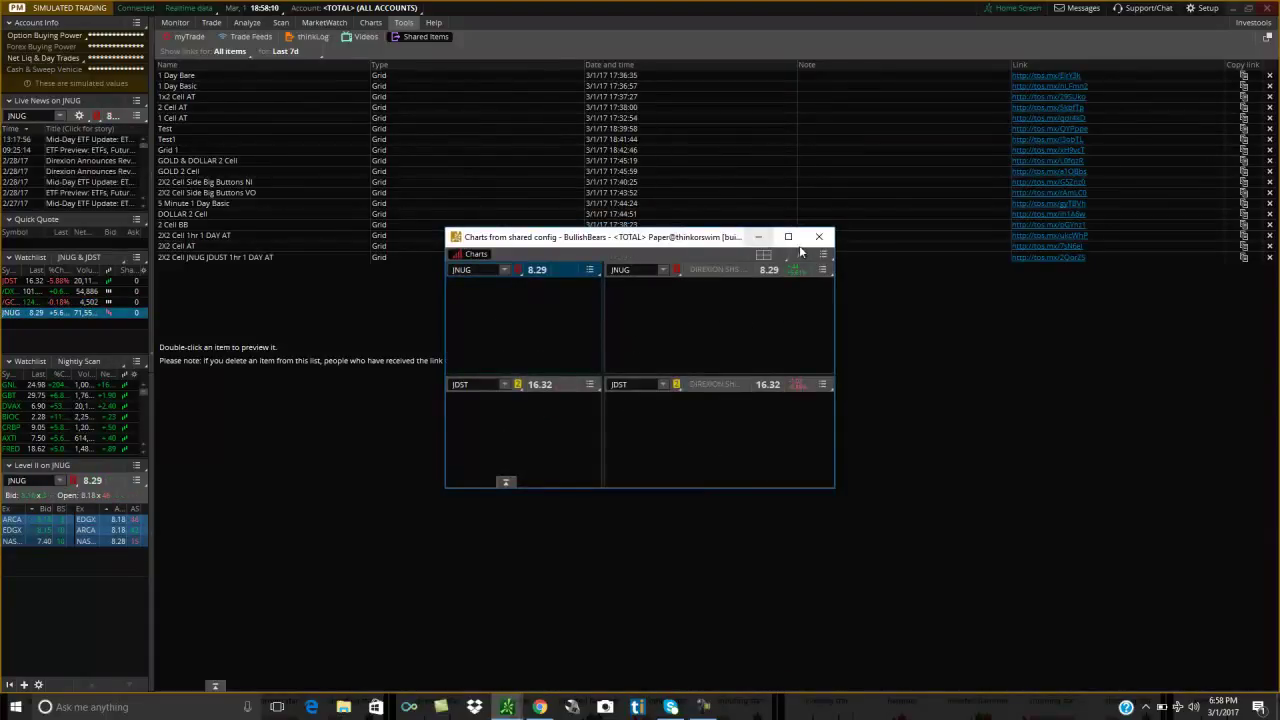
{"action": "left_click", "coordinate": [779, 257]}
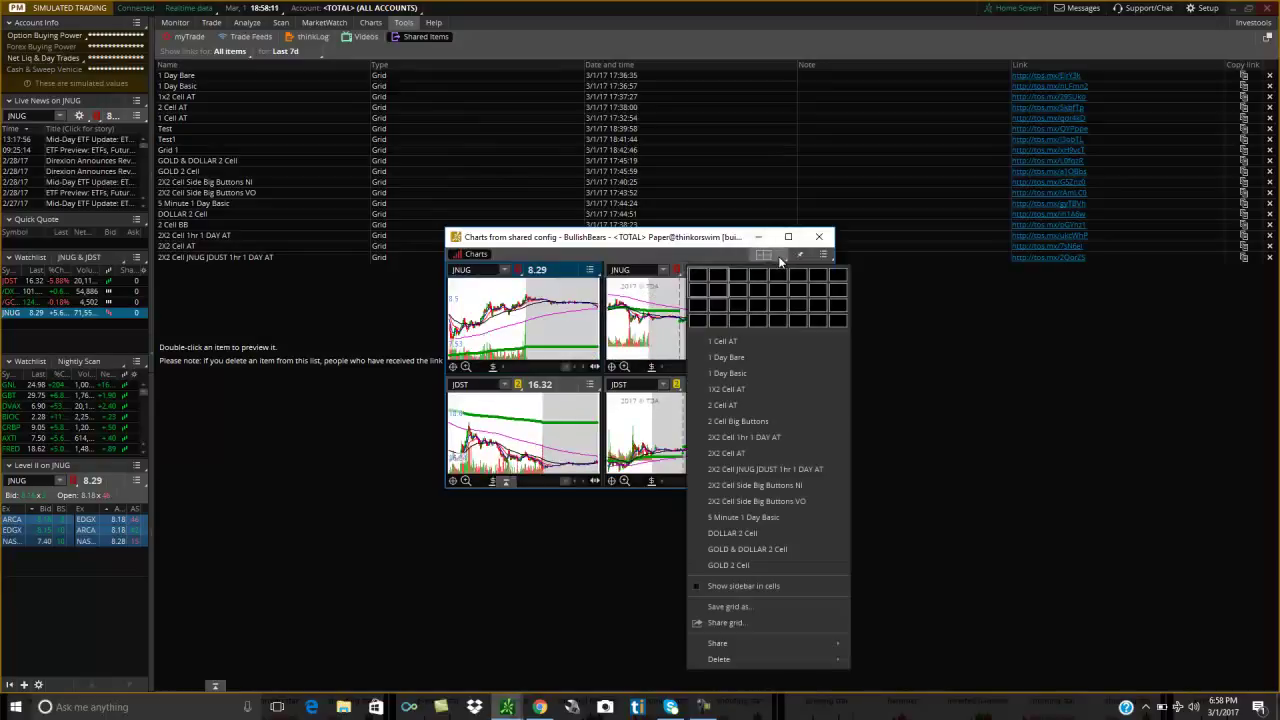
{"action": "left_click", "coordinate": [760, 608]}
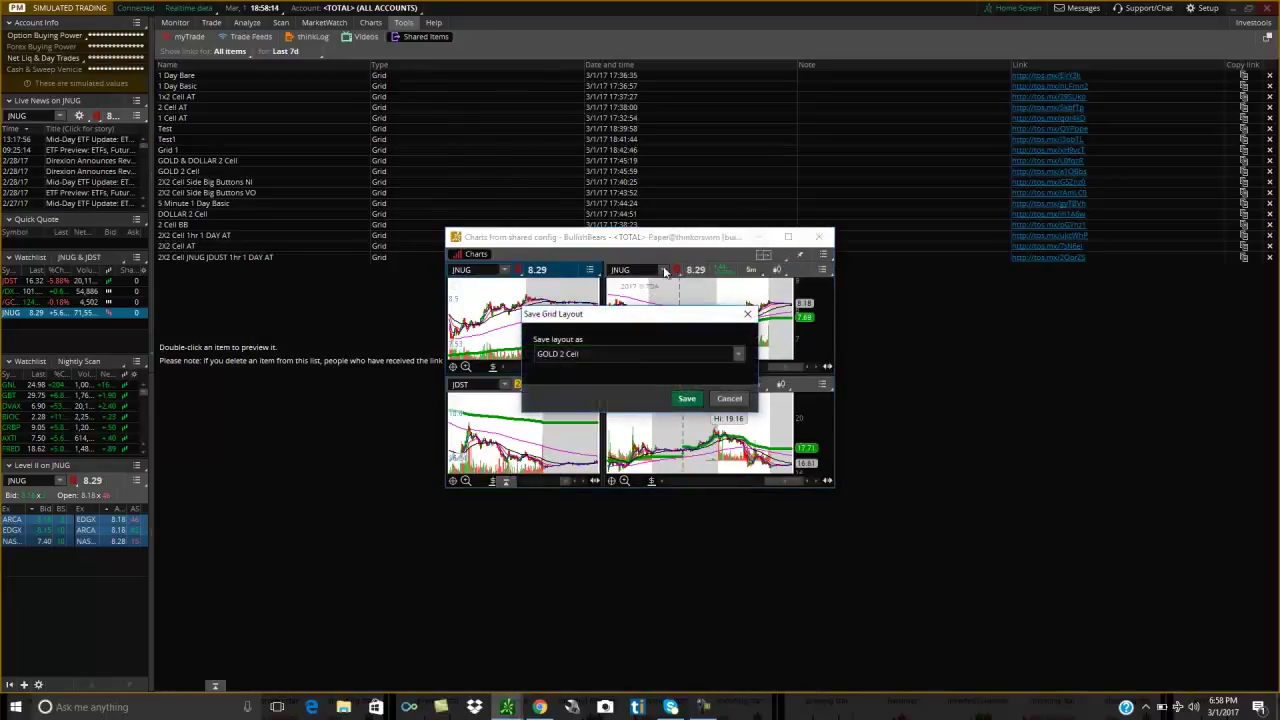
{"action": "left_click", "coordinate": [729, 398]}
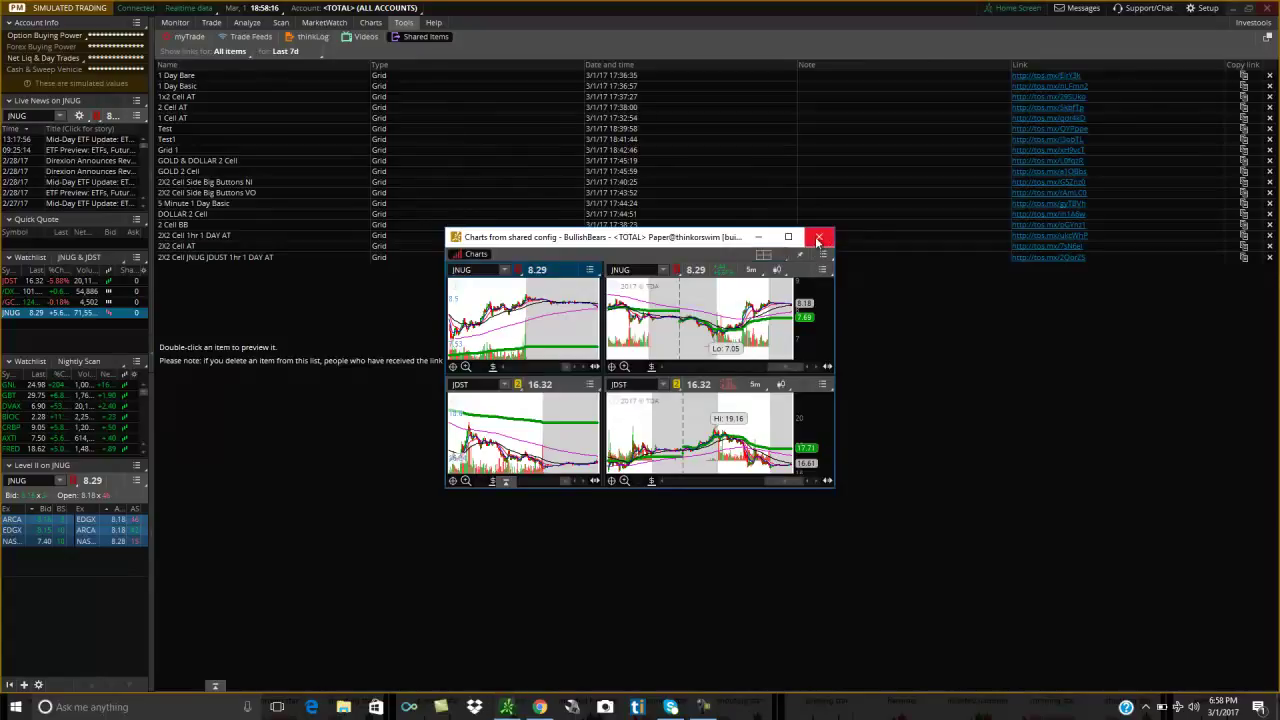
{"action": "left_click", "coordinate": [819, 237]}
Step: Return to the charts and load the saved 2X2 Cell AT grid together with its drawings
{"action": "left_click", "coordinate": [370, 22]}
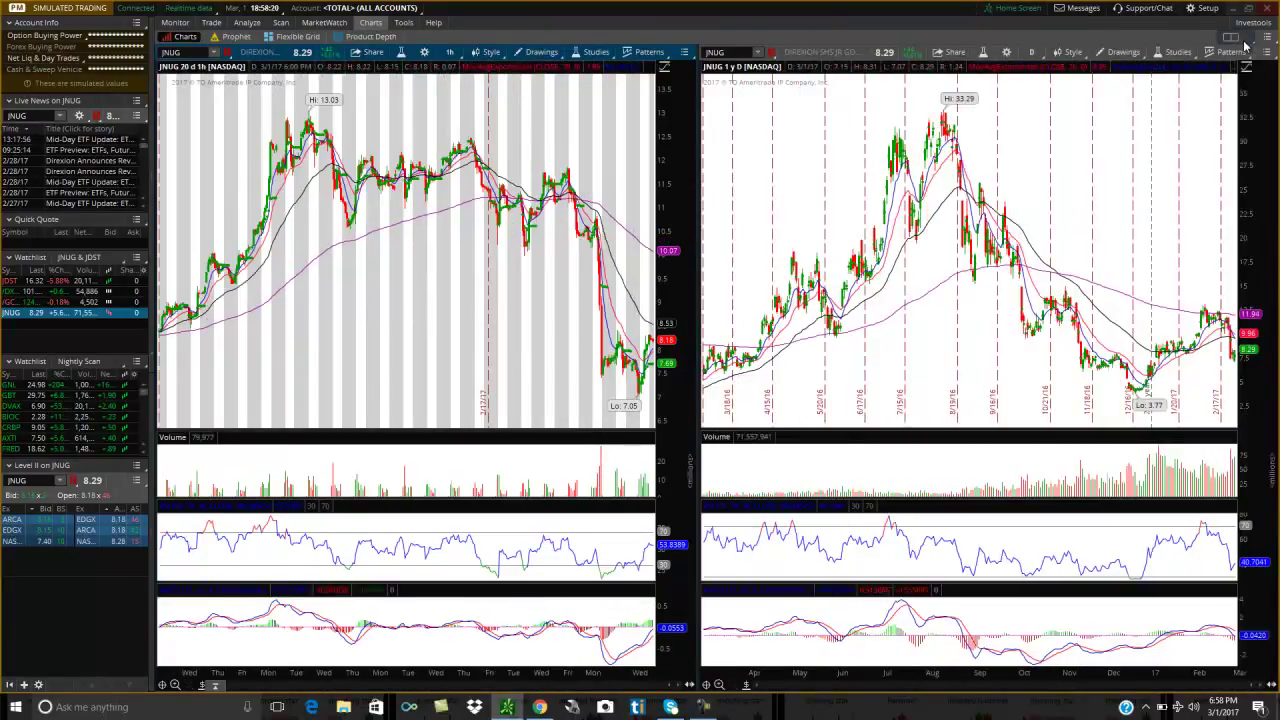
{"action": "left_click", "coordinate": [1234, 39]}
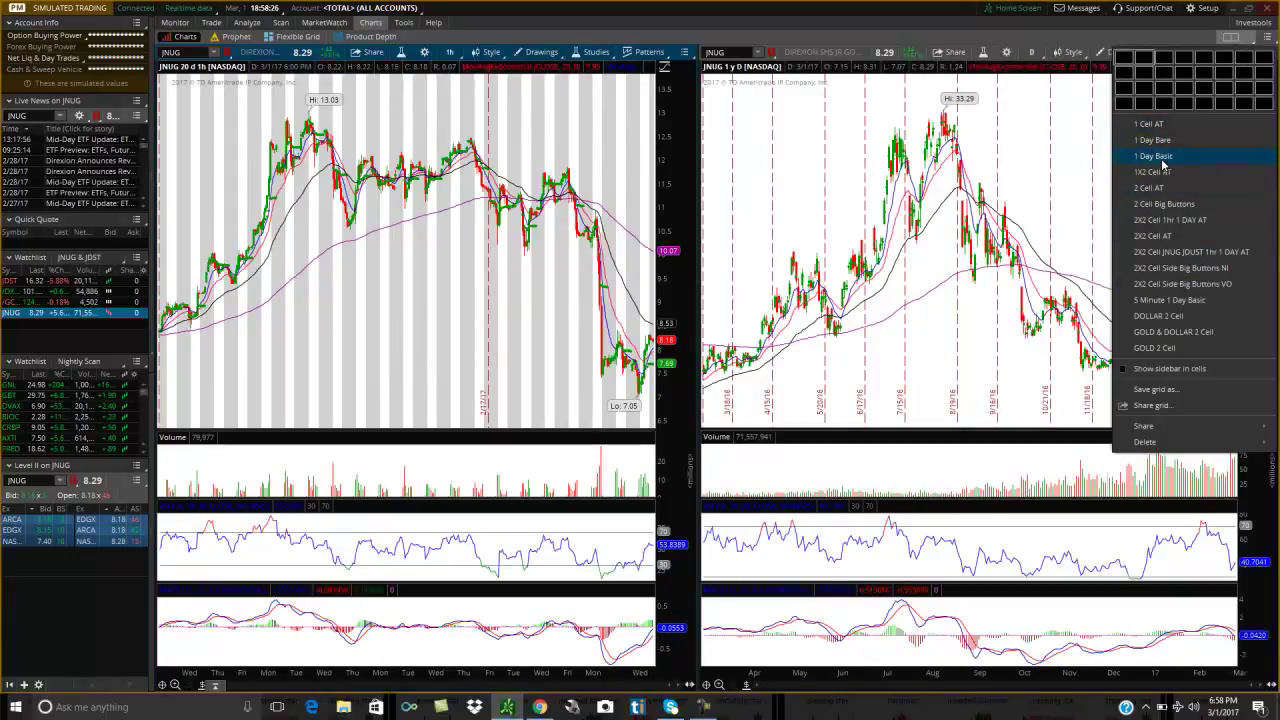
{"action": "left_click", "coordinate": [1163, 229]}
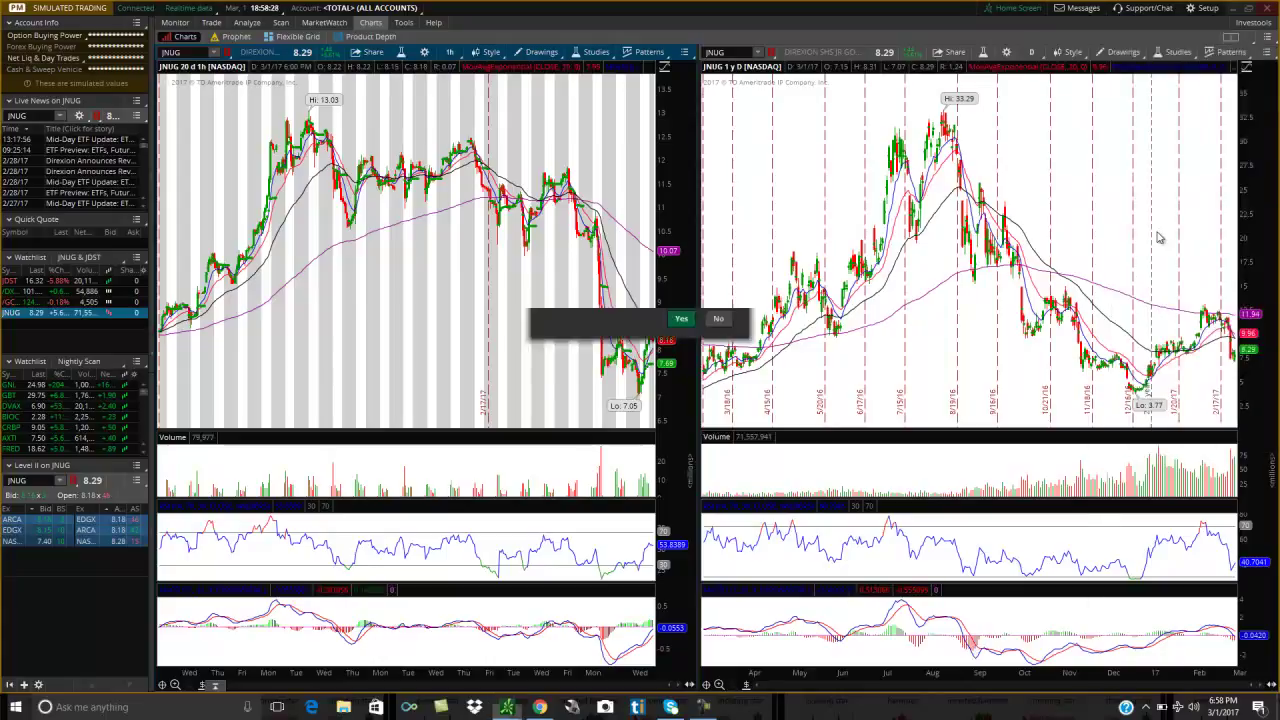
{"action": "left_click", "coordinate": [690, 410]}
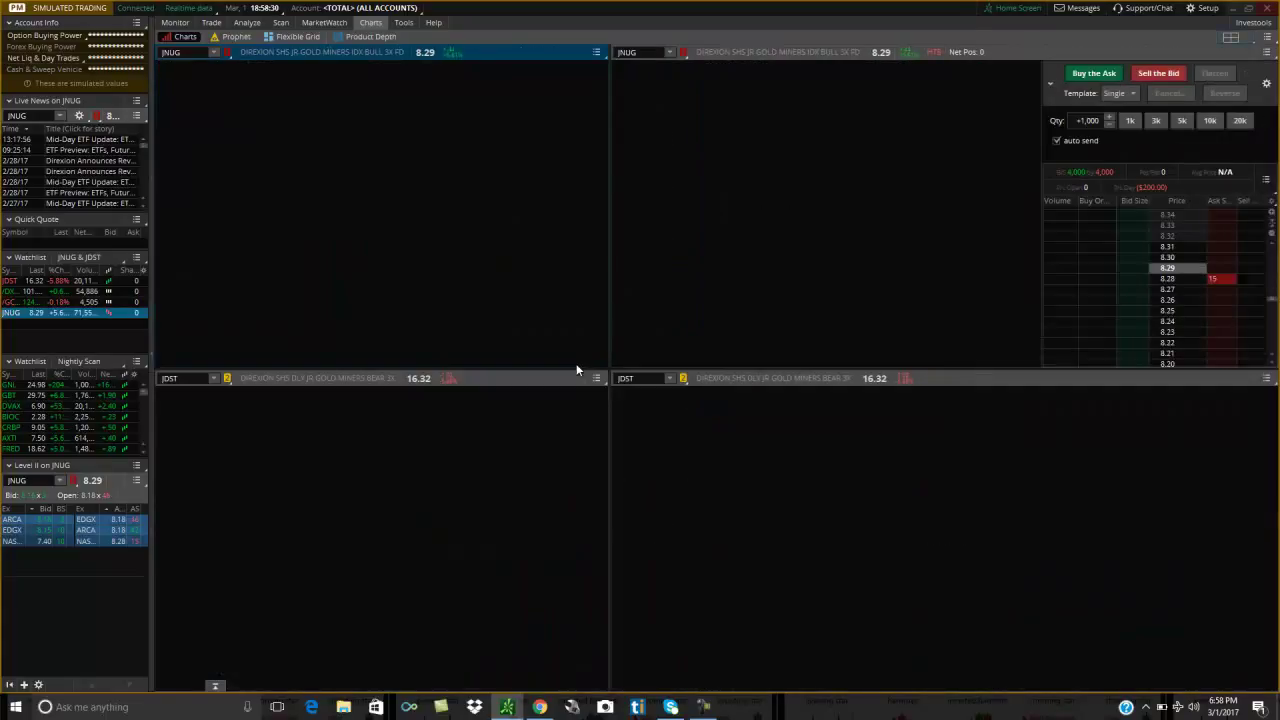
Step: Show which saved grids can be deleted, without deleting any of them
{"action": "left_click", "coordinate": [1232, 37]}
{"action": "mouse_move", "coordinate": [1196, 447]}
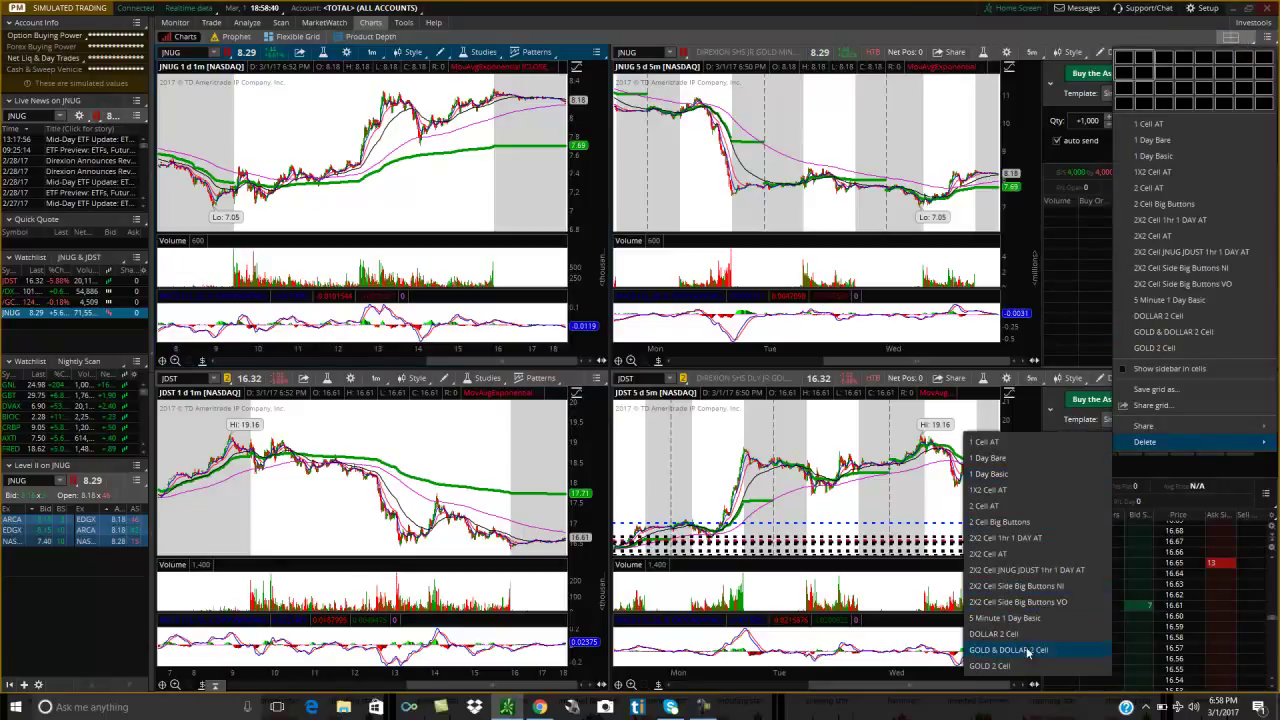
{"action": "left_click", "coordinate": [1015, 218]}
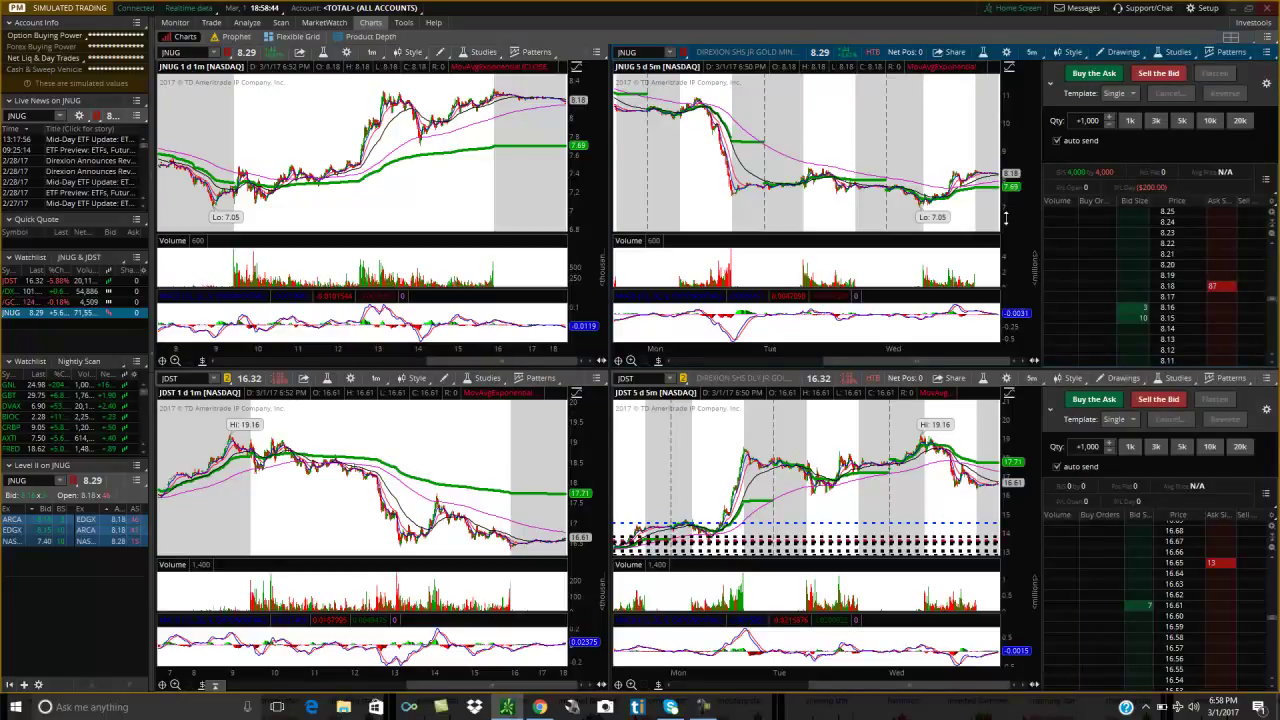
Step: Load the saved 1 Cell AT grid together with its drawings
{"action": "left_click", "coordinate": [1231, 37]}
{"action": "left_click", "coordinate": [1200, 124]}
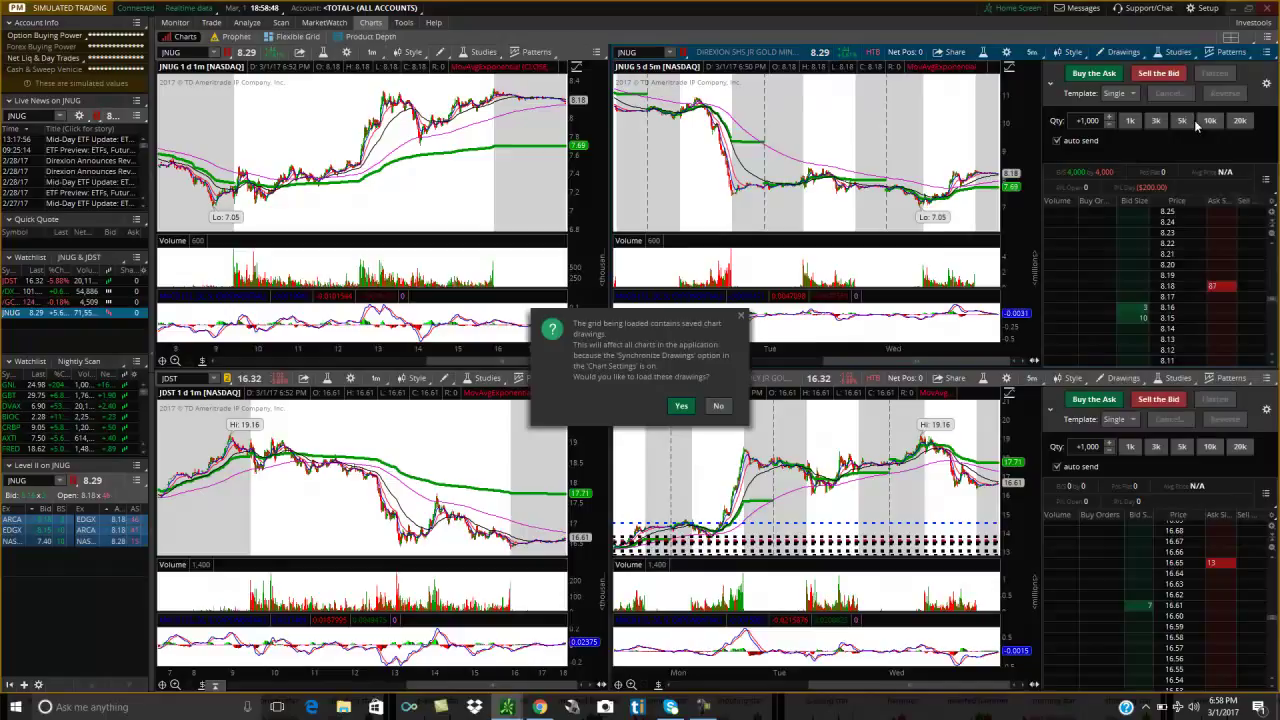
{"action": "left_click", "coordinate": [679, 406]}
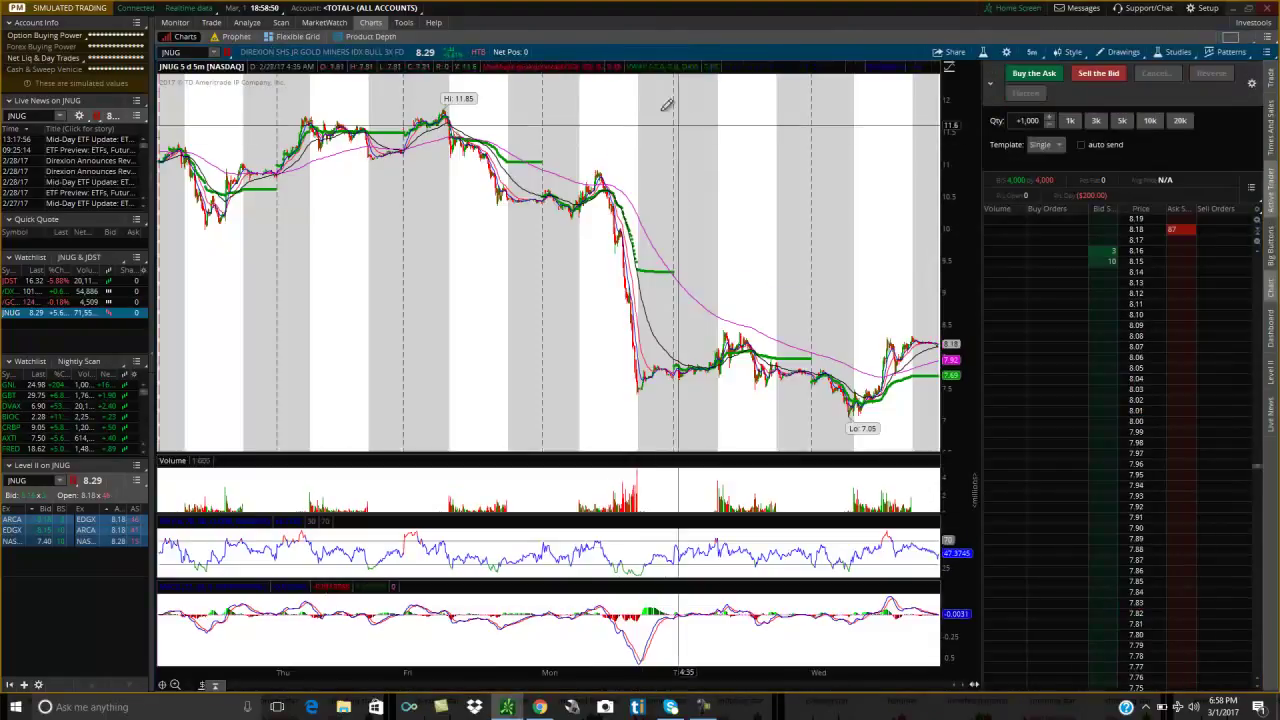
Step: Bring up the Save Grid Layout dialog for the single-cell JNUG grid twice, cancelling each time without saving
{"action": "left_click", "coordinate": [1248, 42]}
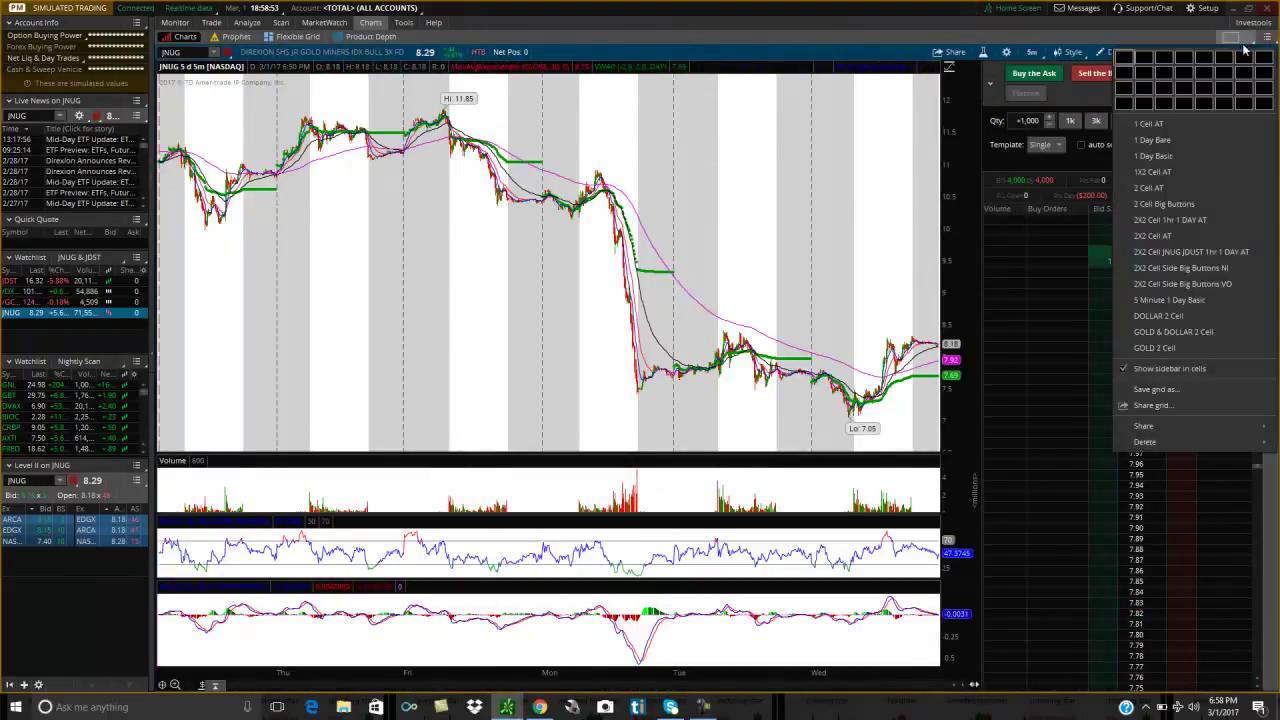
{"action": "left_click", "coordinate": [1180, 390]}
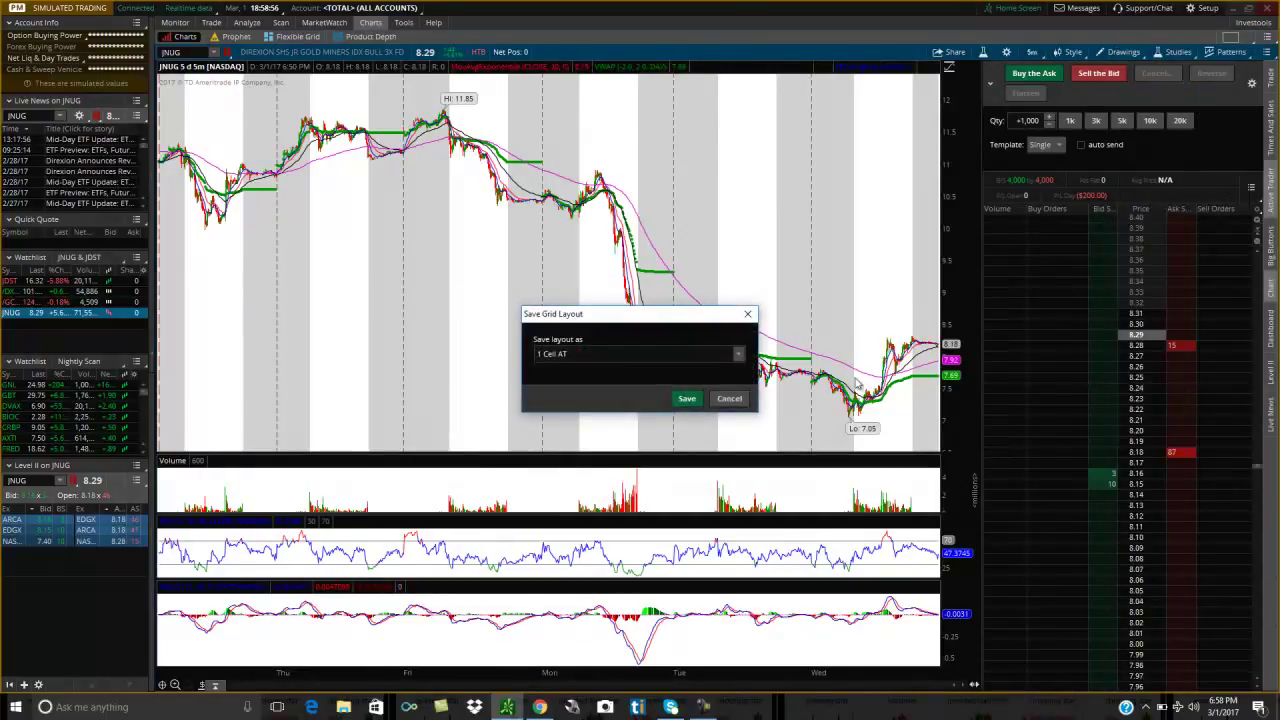
{"action": "left_click", "coordinate": [733, 400]}
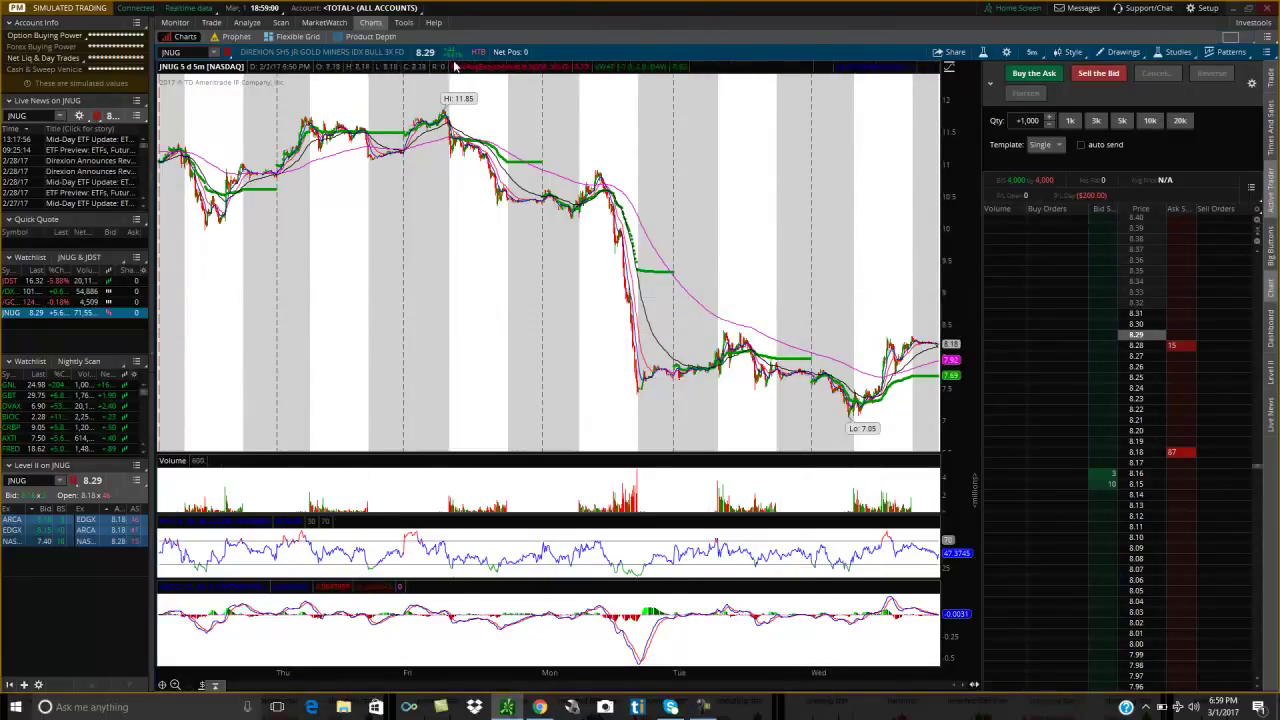
{"action": "left_click", "coordinate": [1249, 39]}
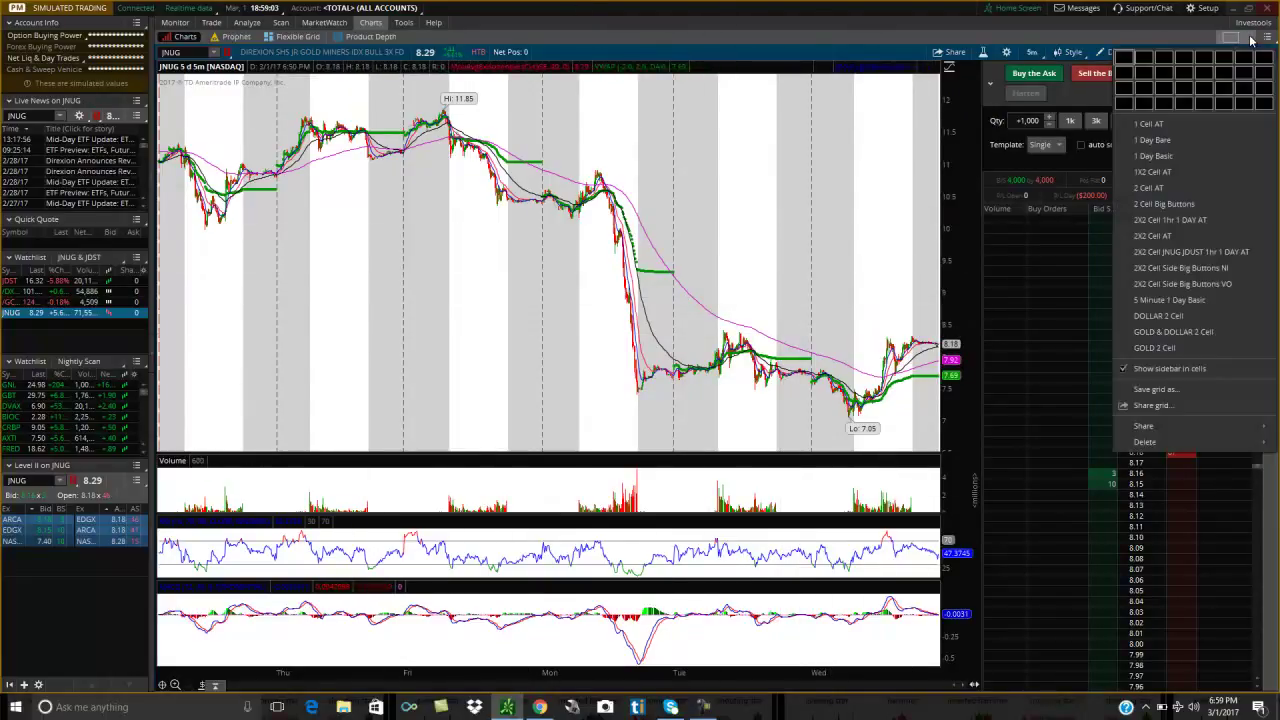
{"action": "left_click", "coordinate": [1182, 391]}
{"action": "left_click", "coordinate": [740, 398]}
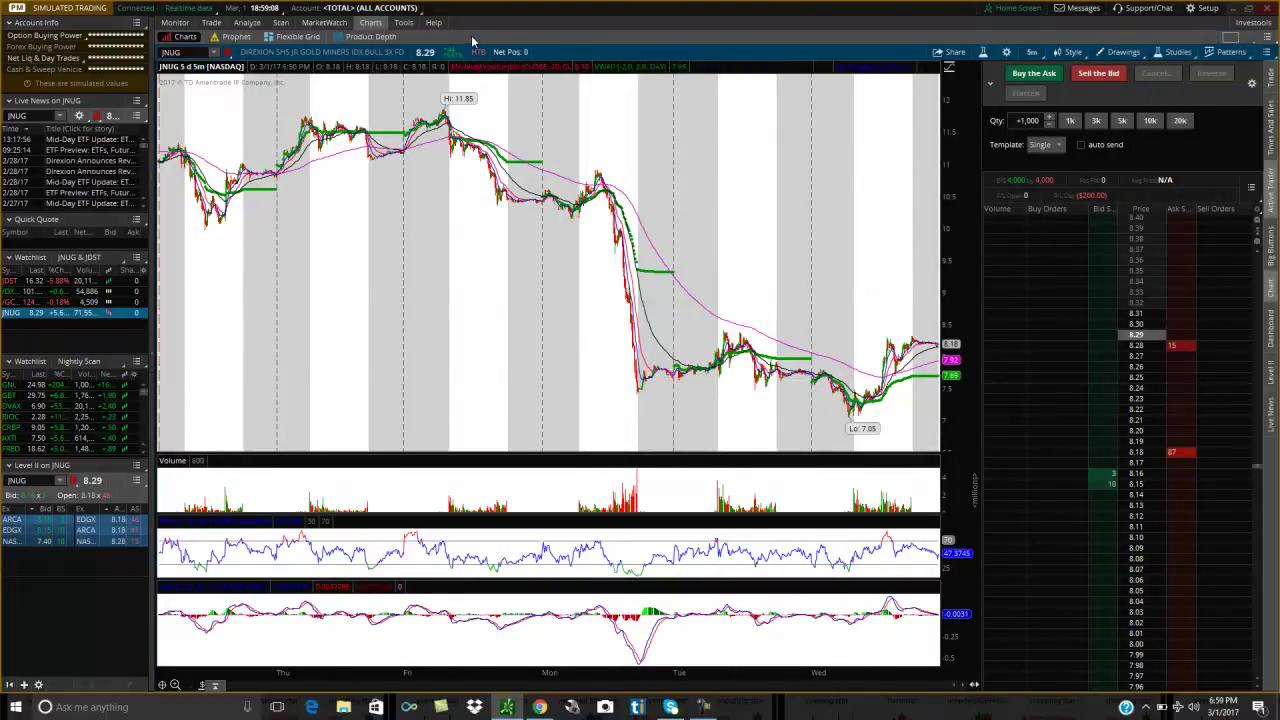
Step: Return to the list of shared items with their links
{"action": "left_click", "coordinate": [412, 22]}
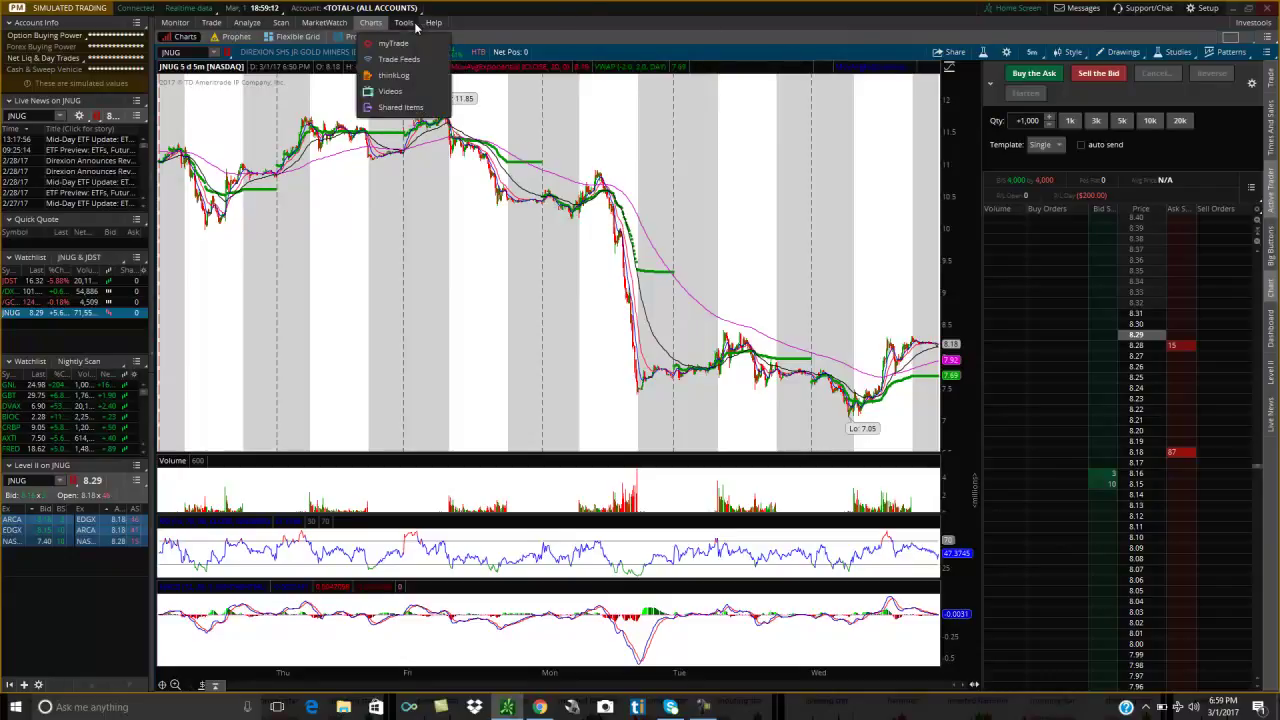
{"action": "left_click", "coordinate": [414, 24]}
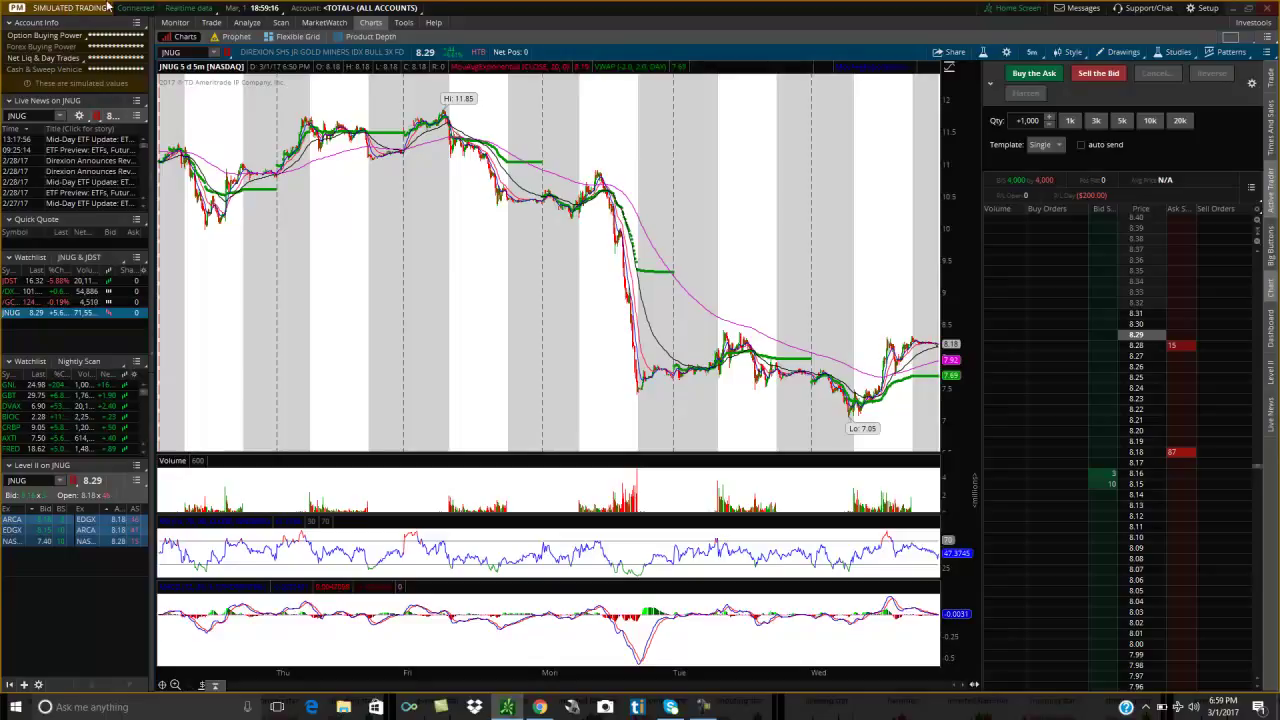
{"action": "left_click", "coordinate": [403, 23]}
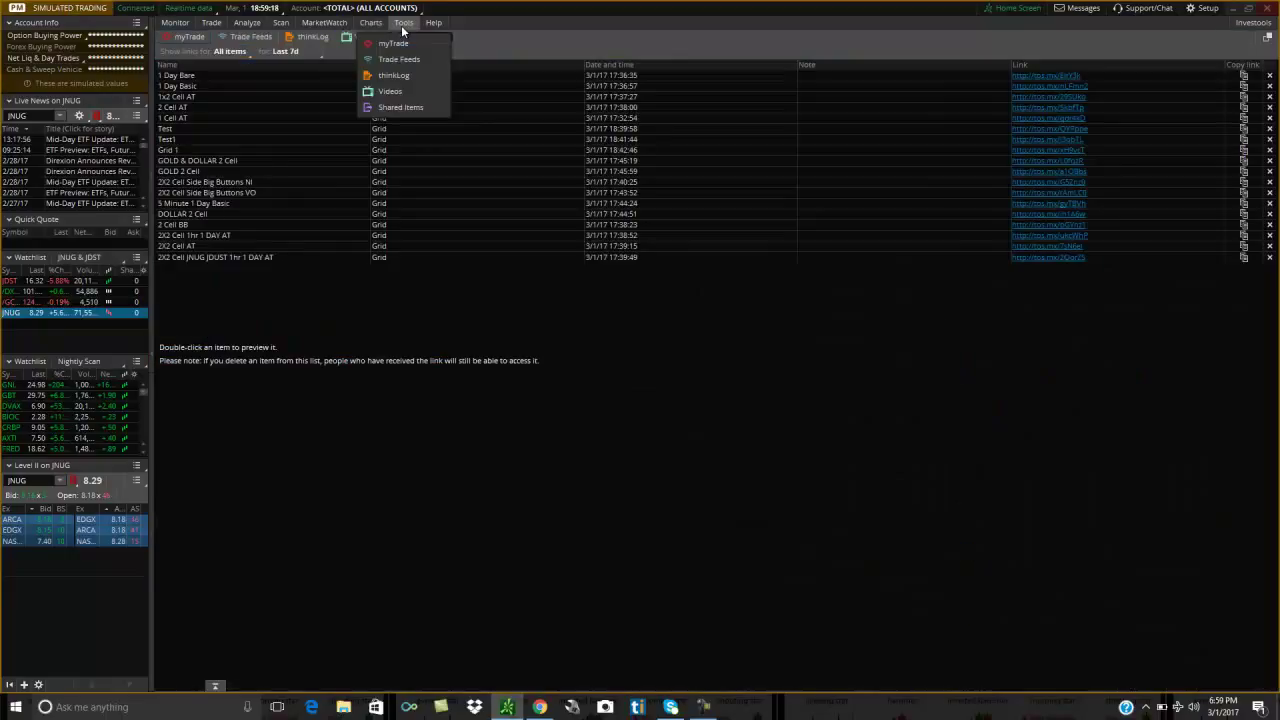
{"action": "left_click", "coordinate": [405, 24]}
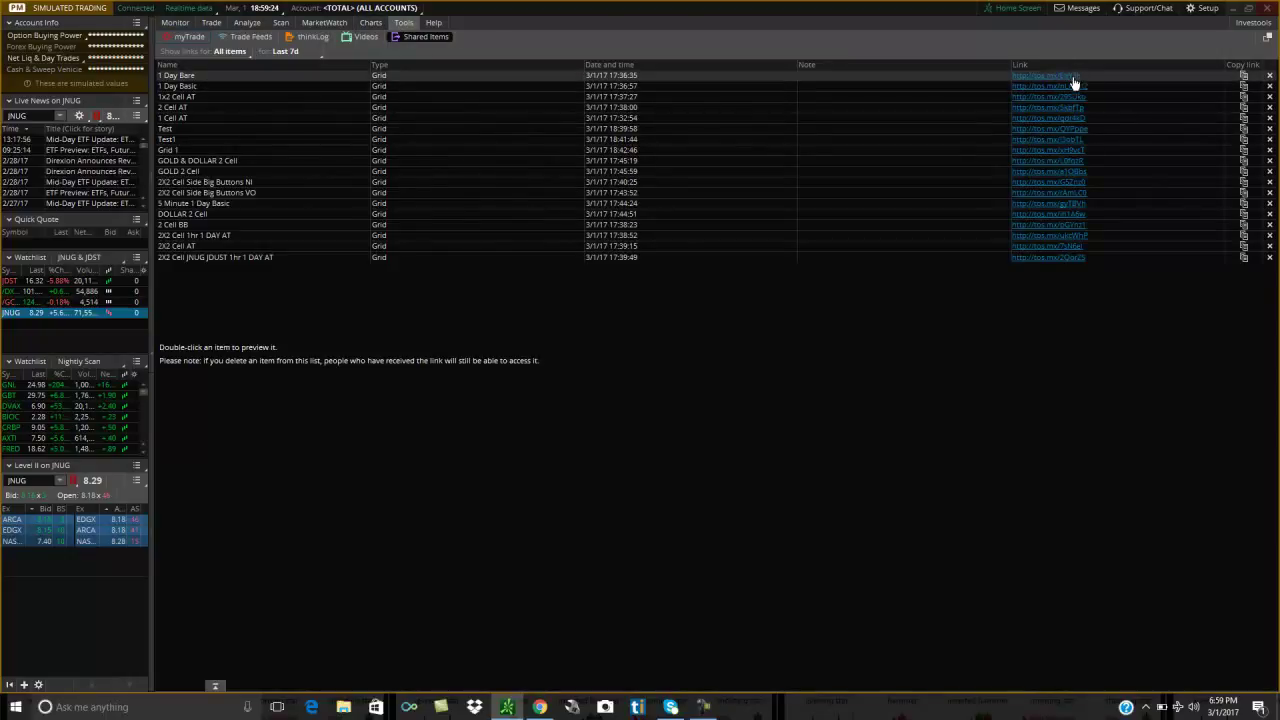
Step: Open the shared 5 Minute 1 Day Basic grid from its link, check its save option, and close it without saving
{"action": "left_click", "coordinate": [1032, 205]}
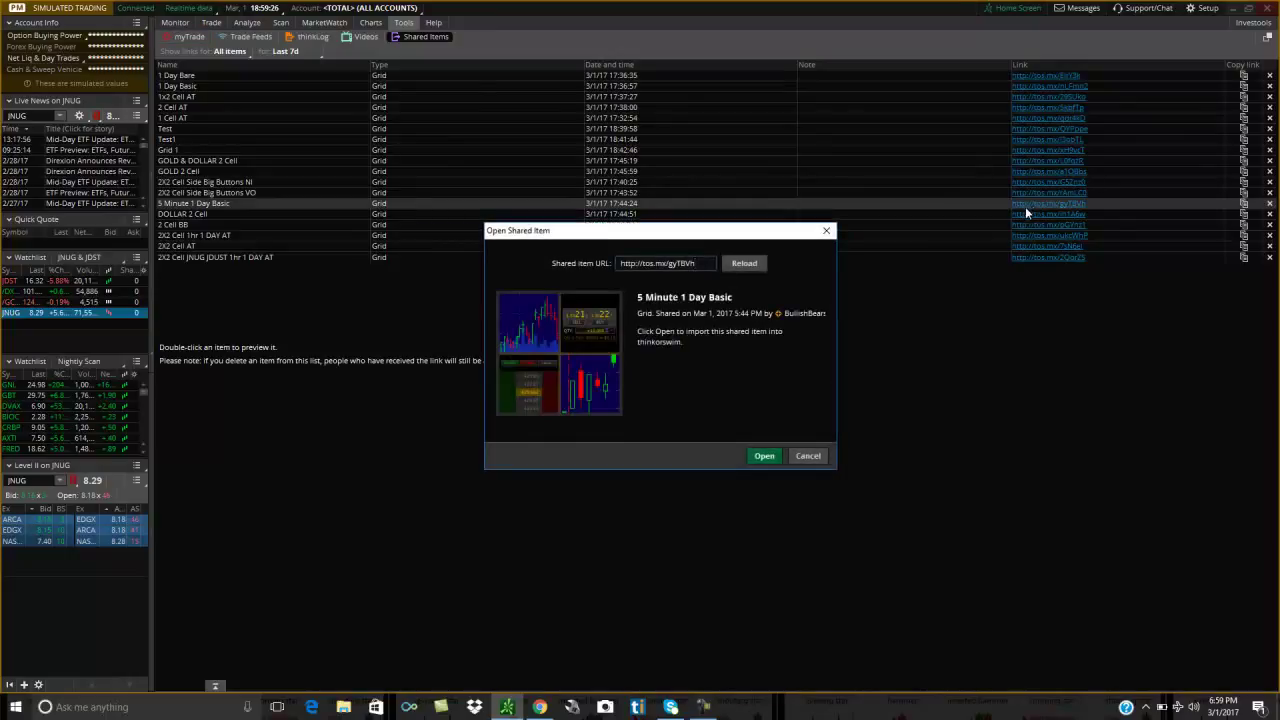
{"action": "left_click", "coordinate": [764, 457]}
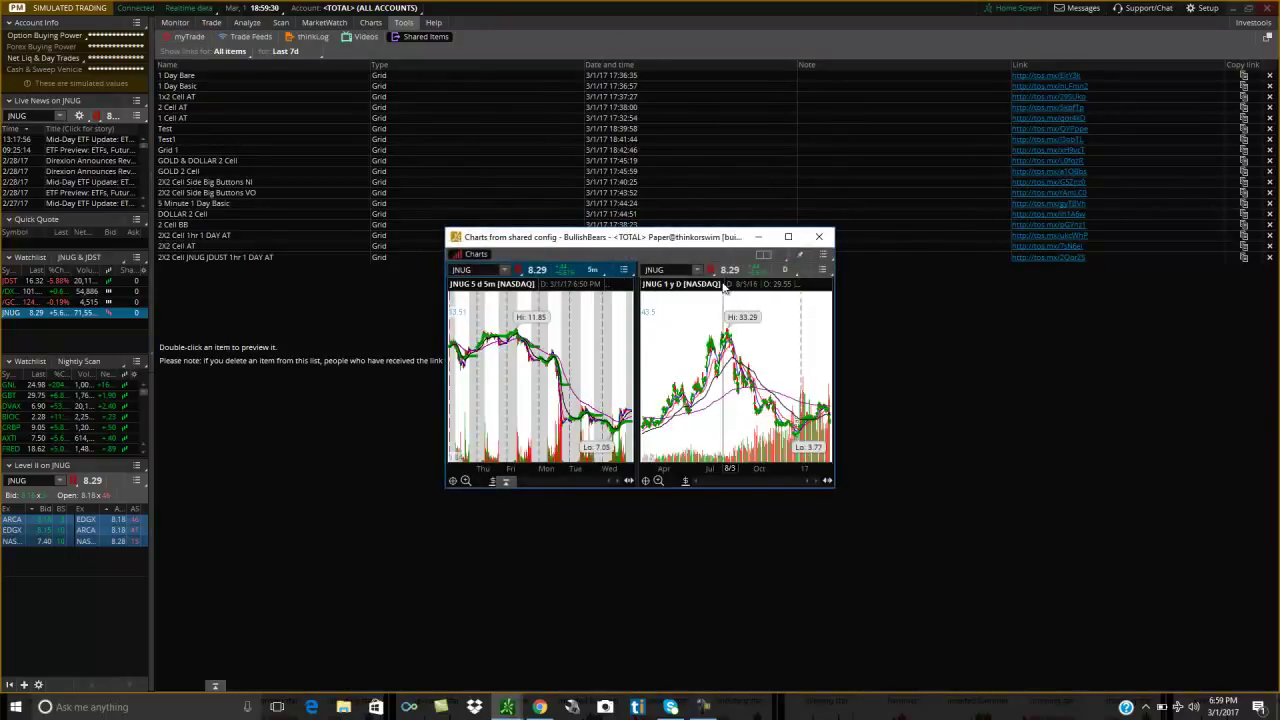
{"action": "left_click", "coordinate": [776, 258]}
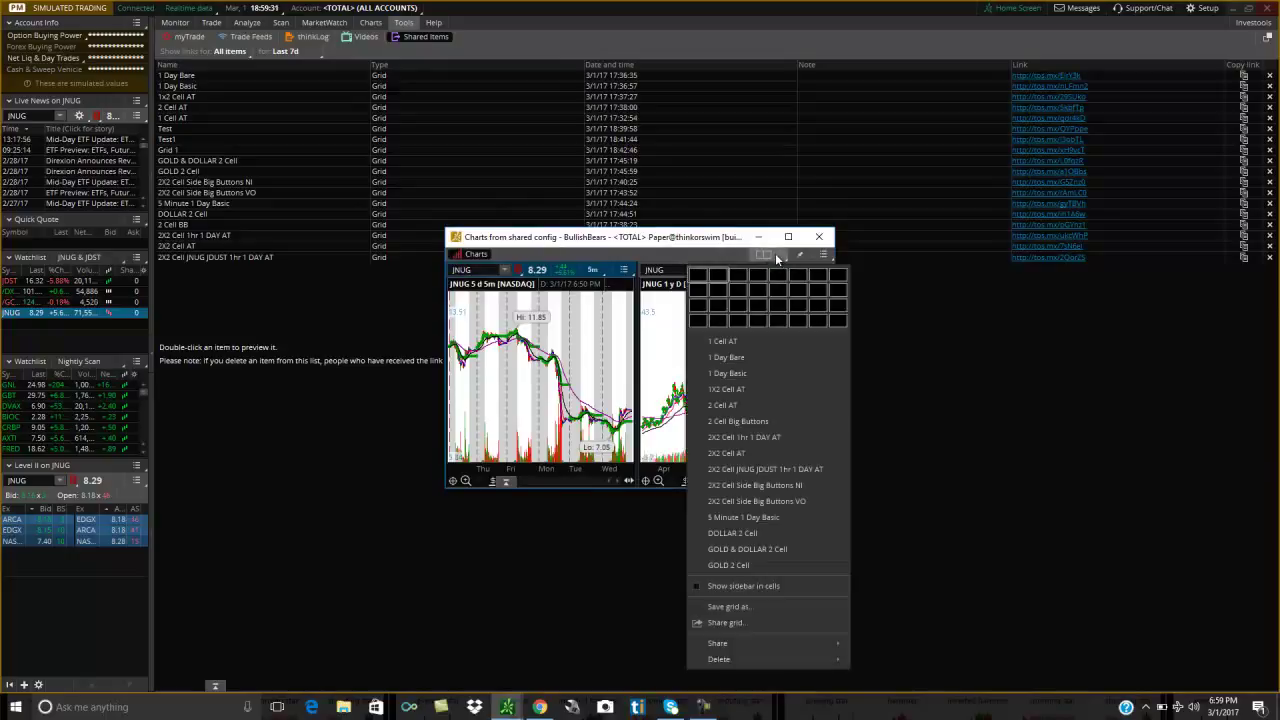
{"action": "left_click", "coordinate": [732, 607]}
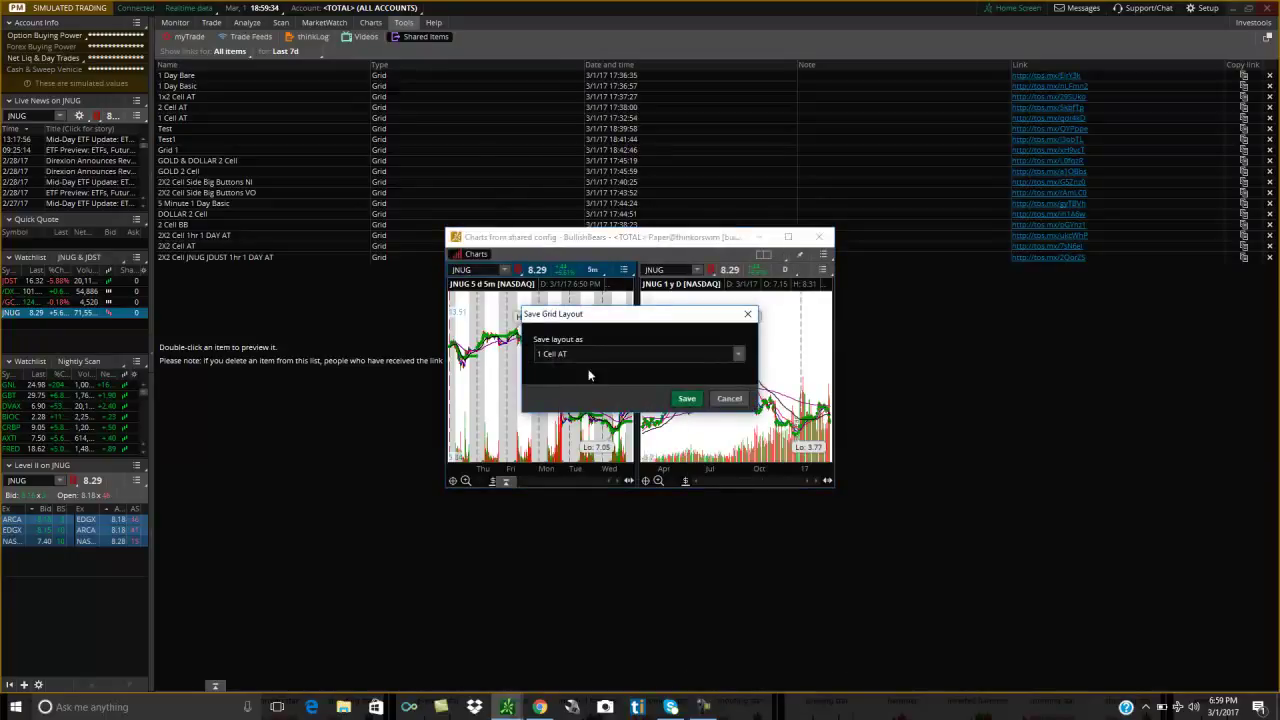
{"action": "left_click", "coordinate": [729, 398]}
{"action": "left_click", "coordinate": [819, 237]}
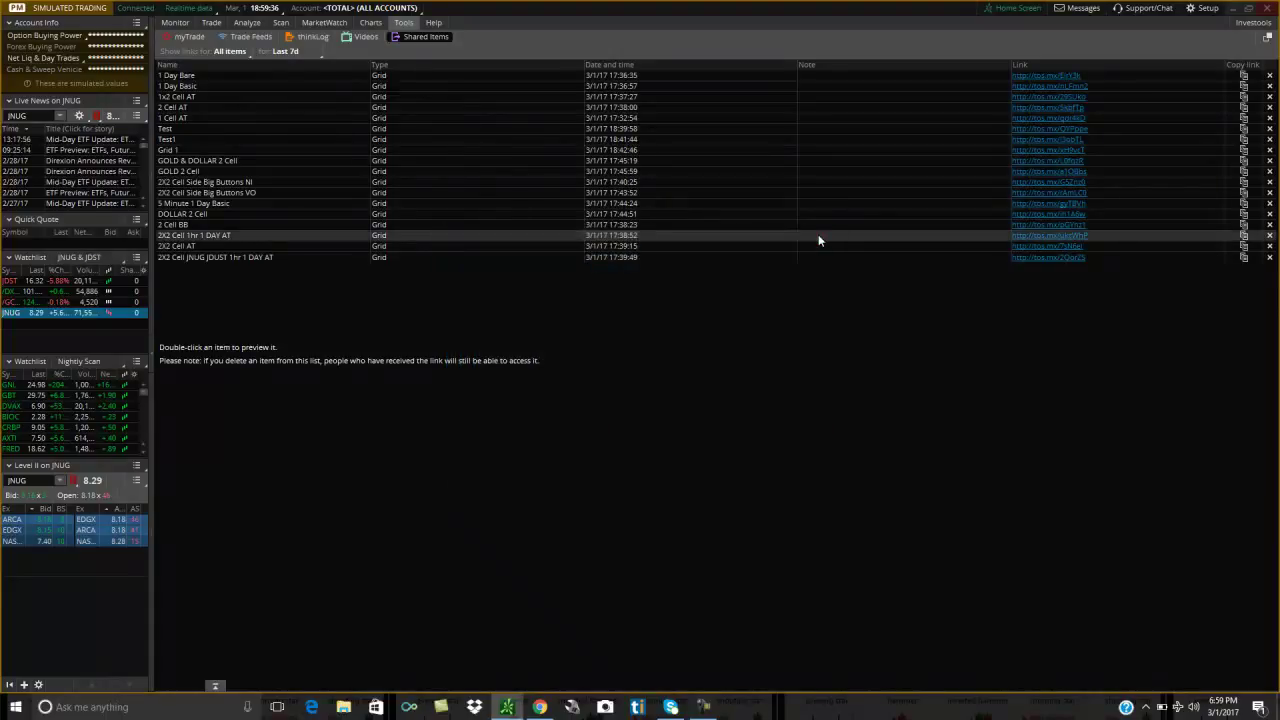
Step: Return to the JNUG chart and show the Big Buttons order panel beside it, then hide it again
{"action": "left_click", "coordinate": [366, 24]}
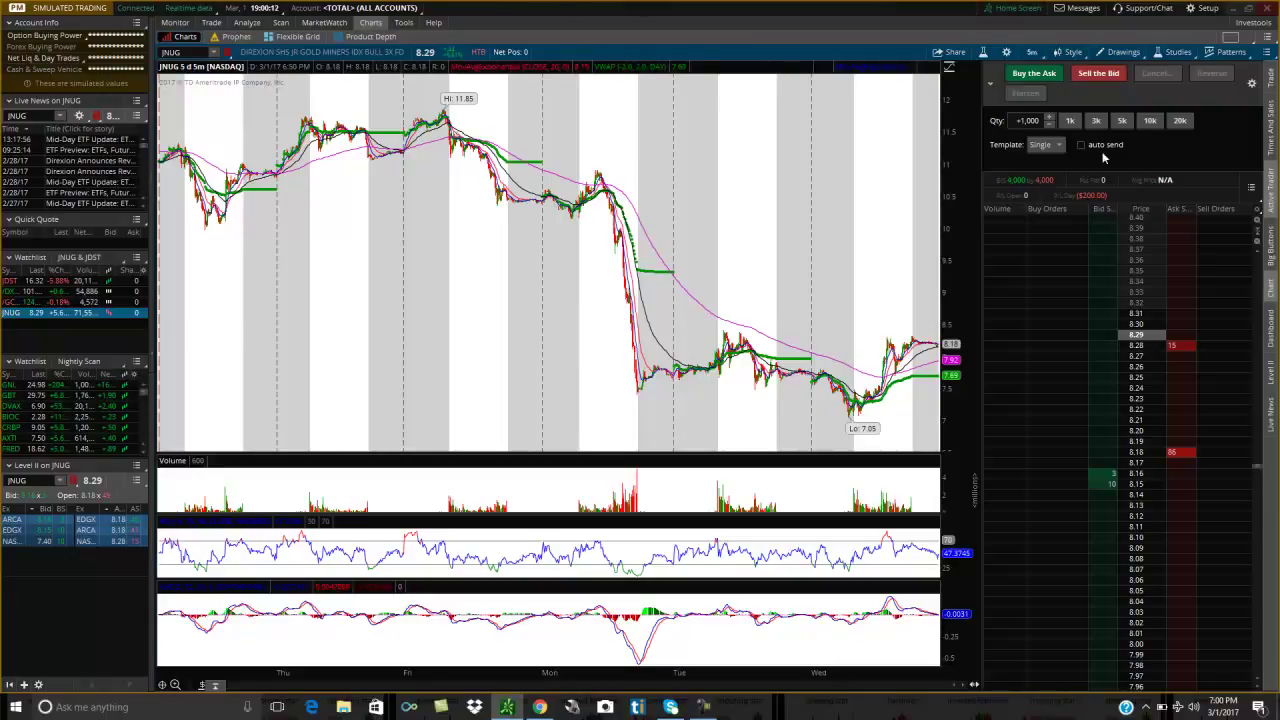
{"action": "left_click", "coordinate": [1270, 245]}
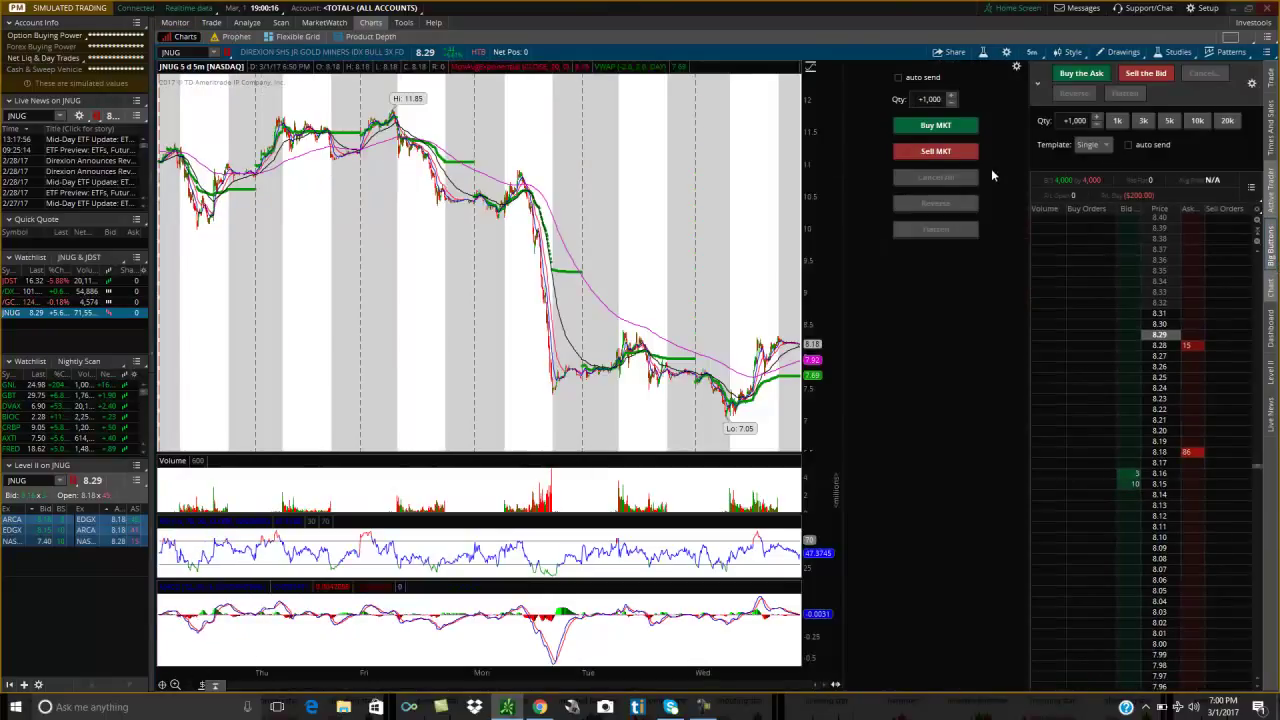
{"action": "left_click", "coordinate": [1272, 245]}
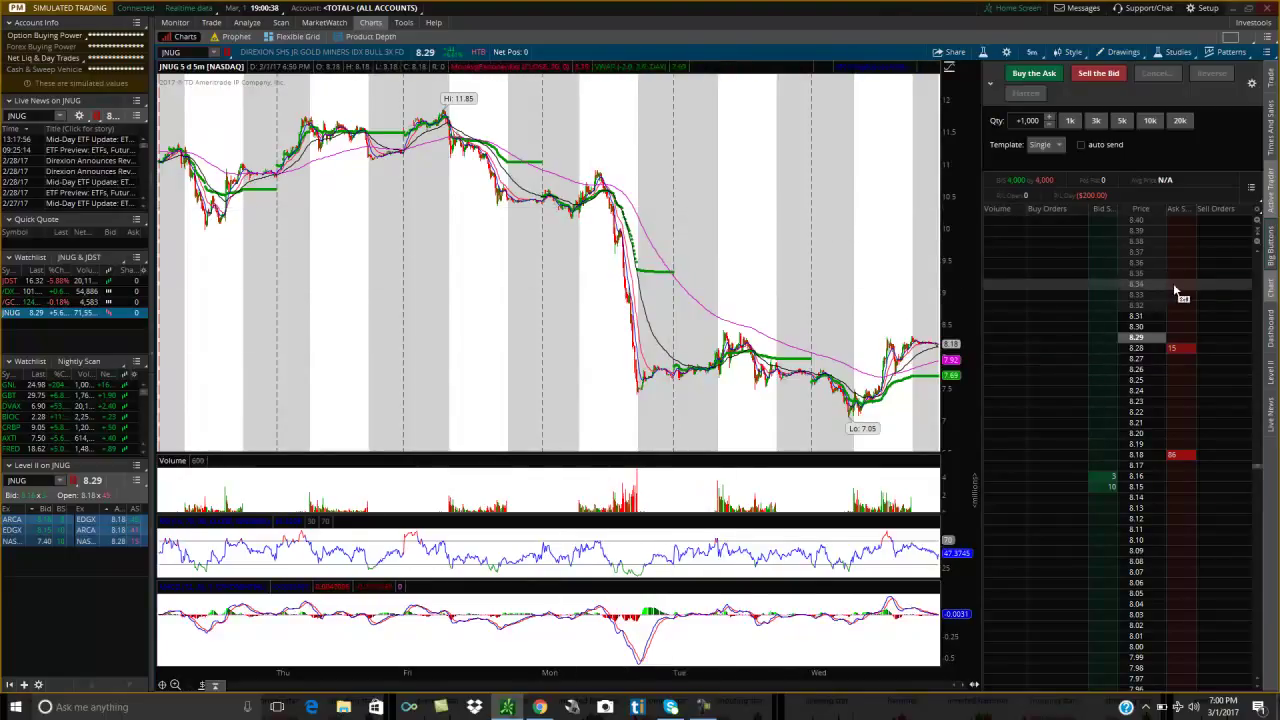
{"action": "left_click", "coordinate": [1270, 262]}
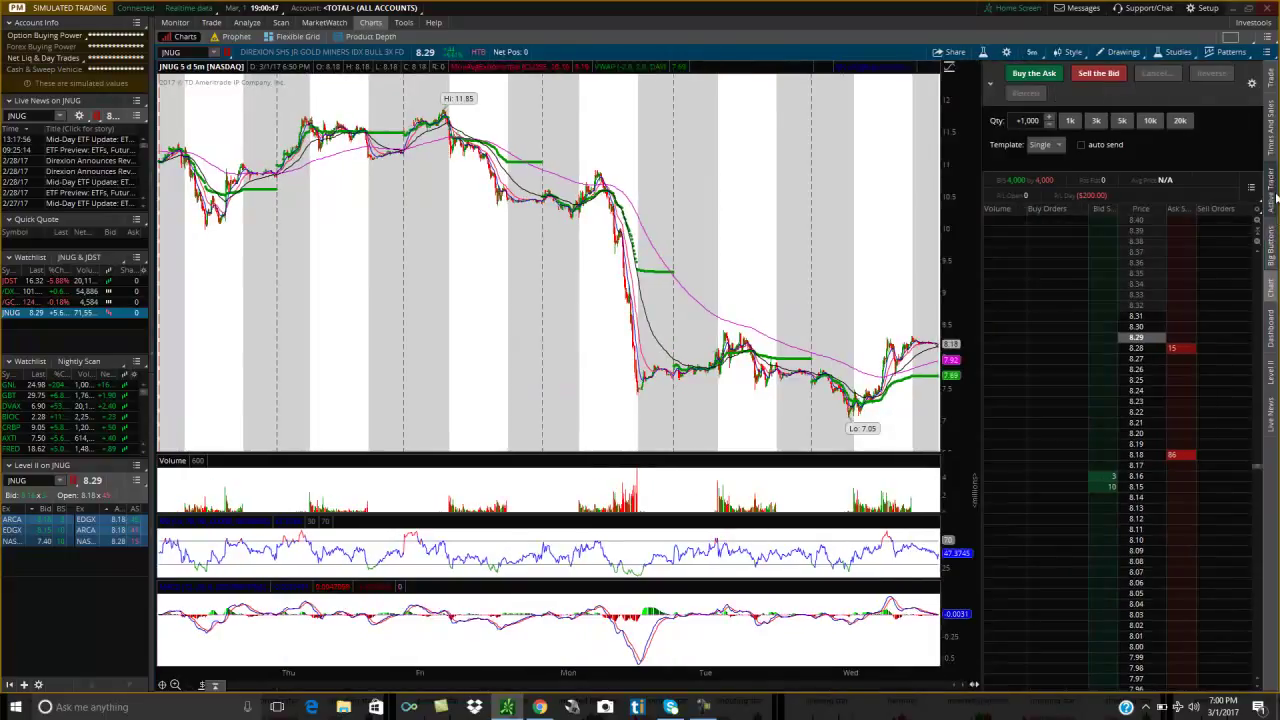
Step: Hide the Active Trader ladder beside the JNUG chart and show it again
{"action": "left_click", "coordinate": [1274, 198]}
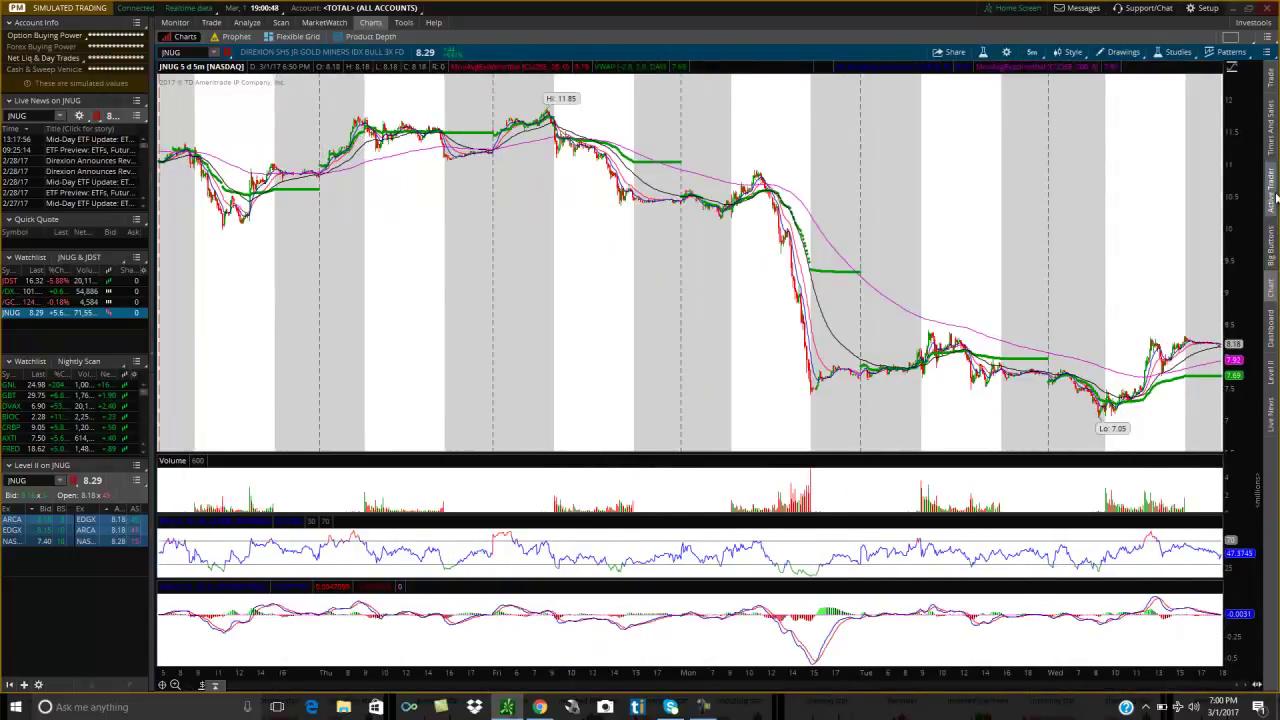
{"action": "left_click", "coordinate": [1274, 198]}
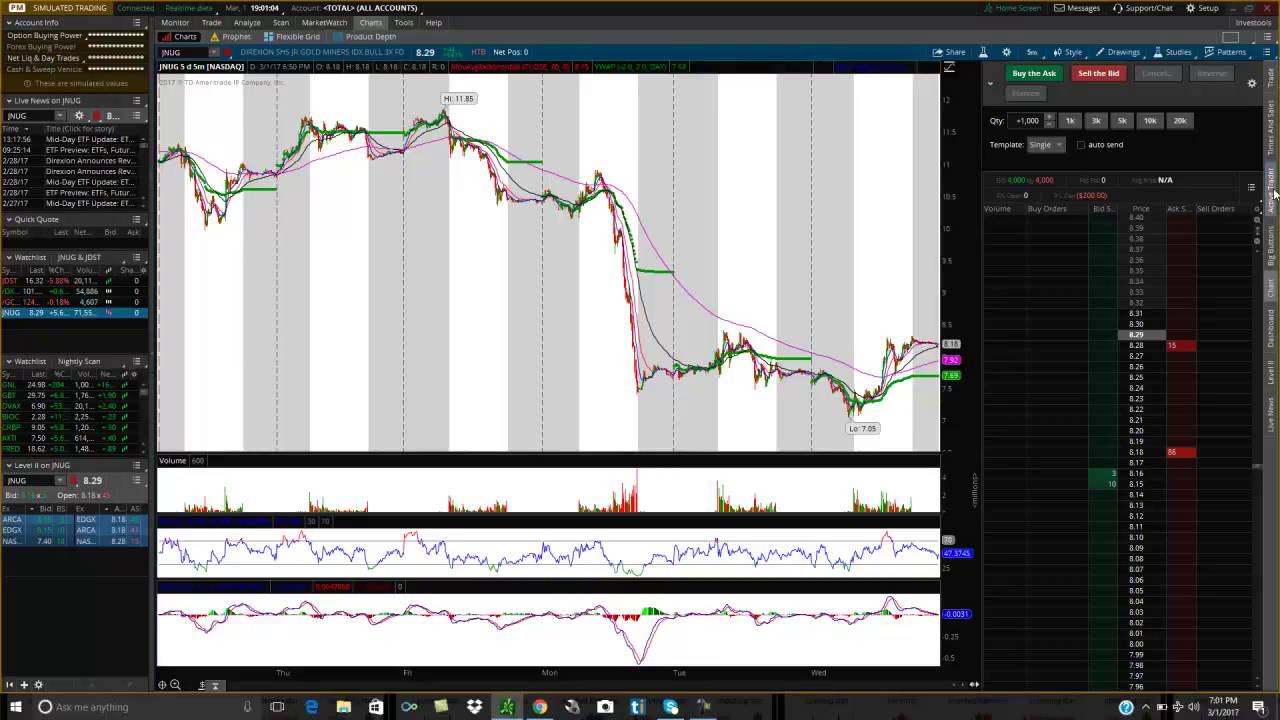
{"action": "left_click", "coordinate": [1256, 38]}
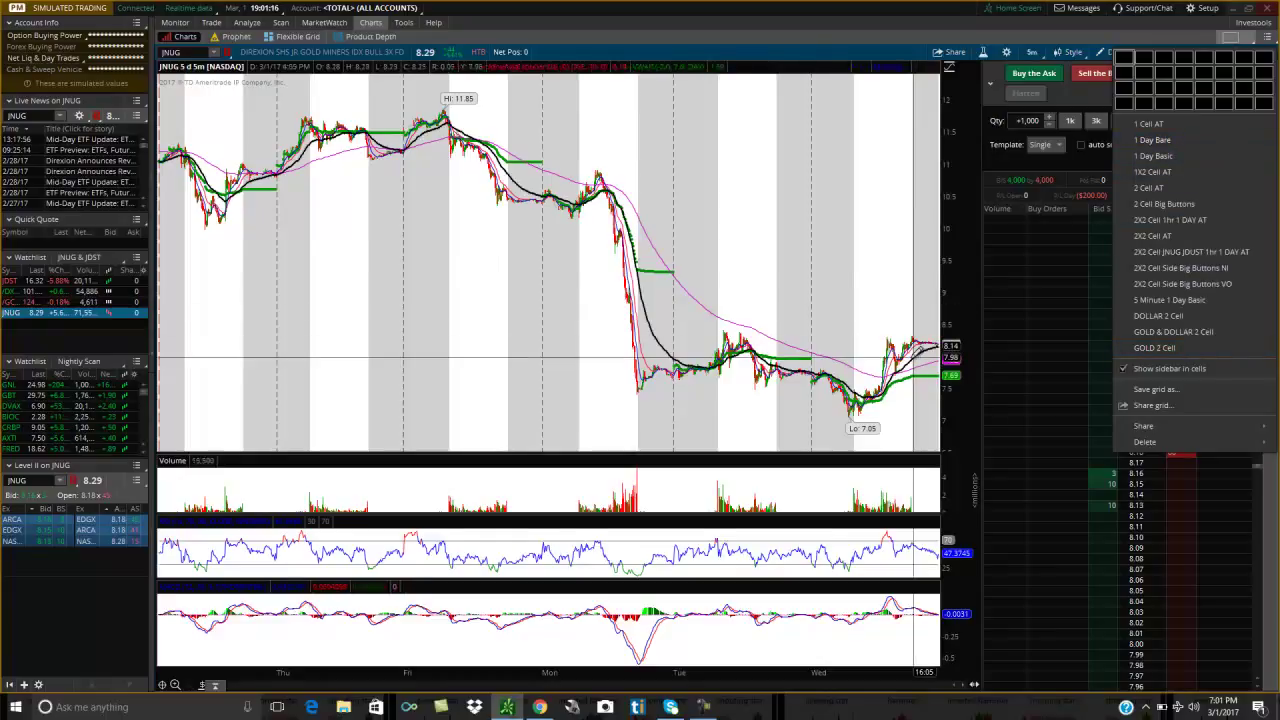
{"action": "left_click", "coordinate": [968, 148]}
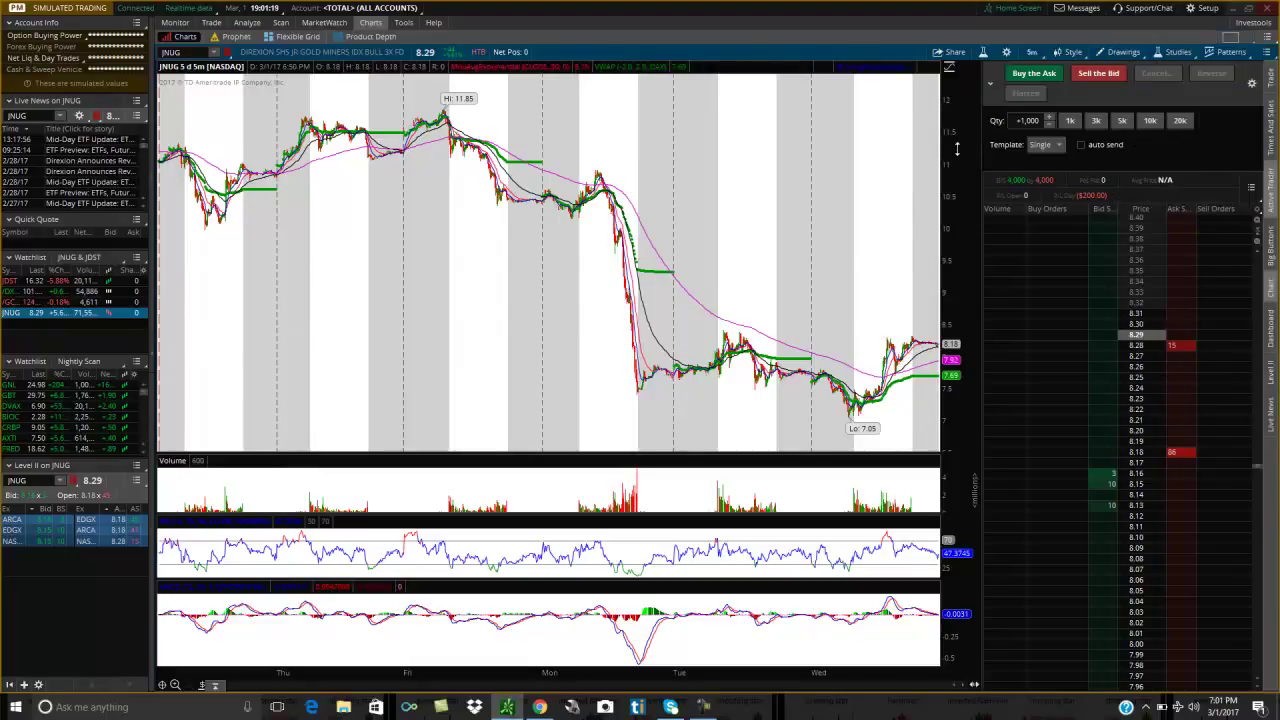
Step: Reset the chart grid to its empty default and link the empty chart cell to the red symbol group
{"action": "left_click", "coordinate": [1265, 53]}
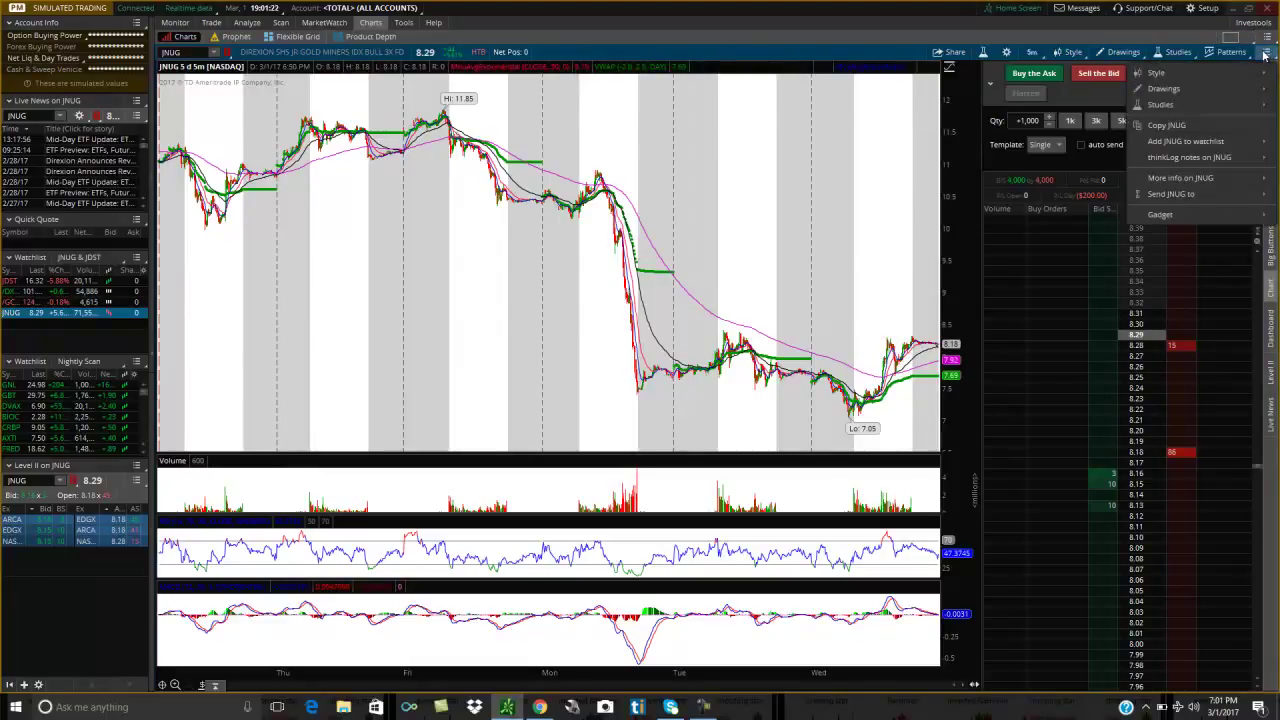
{"action": "left_click", "coordinate": [1264, 40]}
{"action": "mouse_move", "coordinate": [1251, 80]}
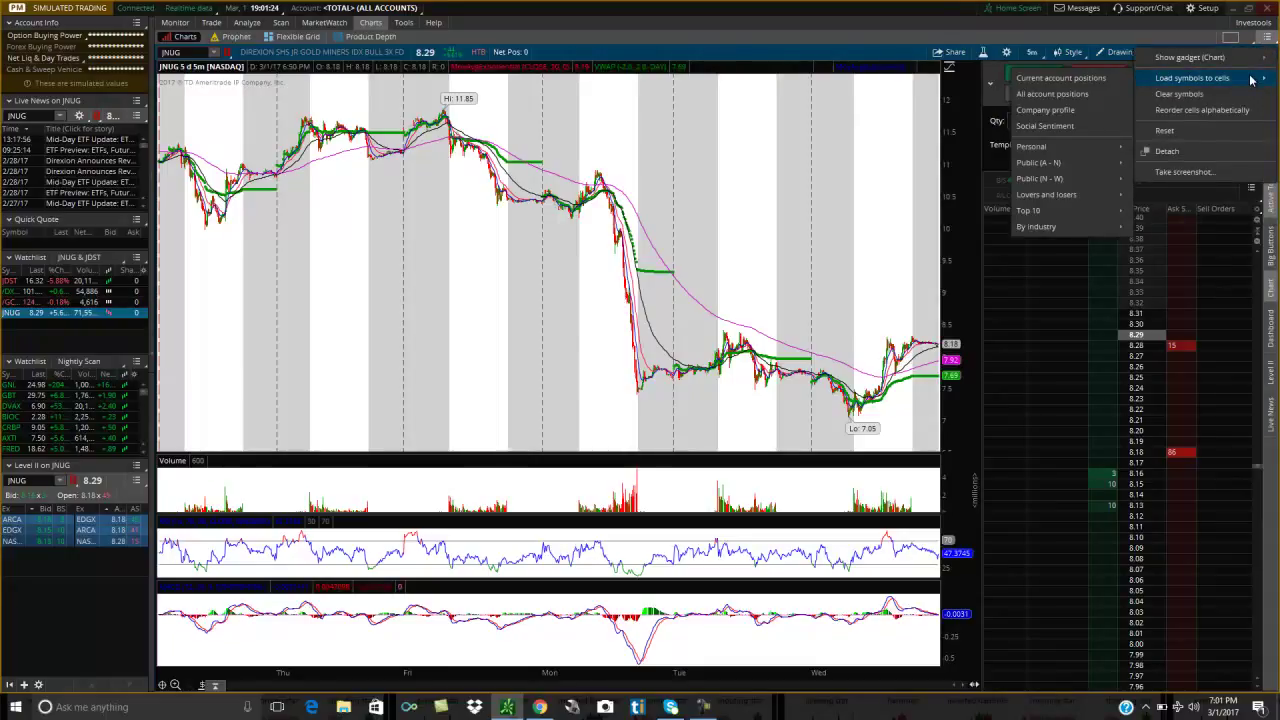
{"action": "left_click", "coordinate": [1184, 131]}
{"action": "left_click", "coordinate": [681, 68]}
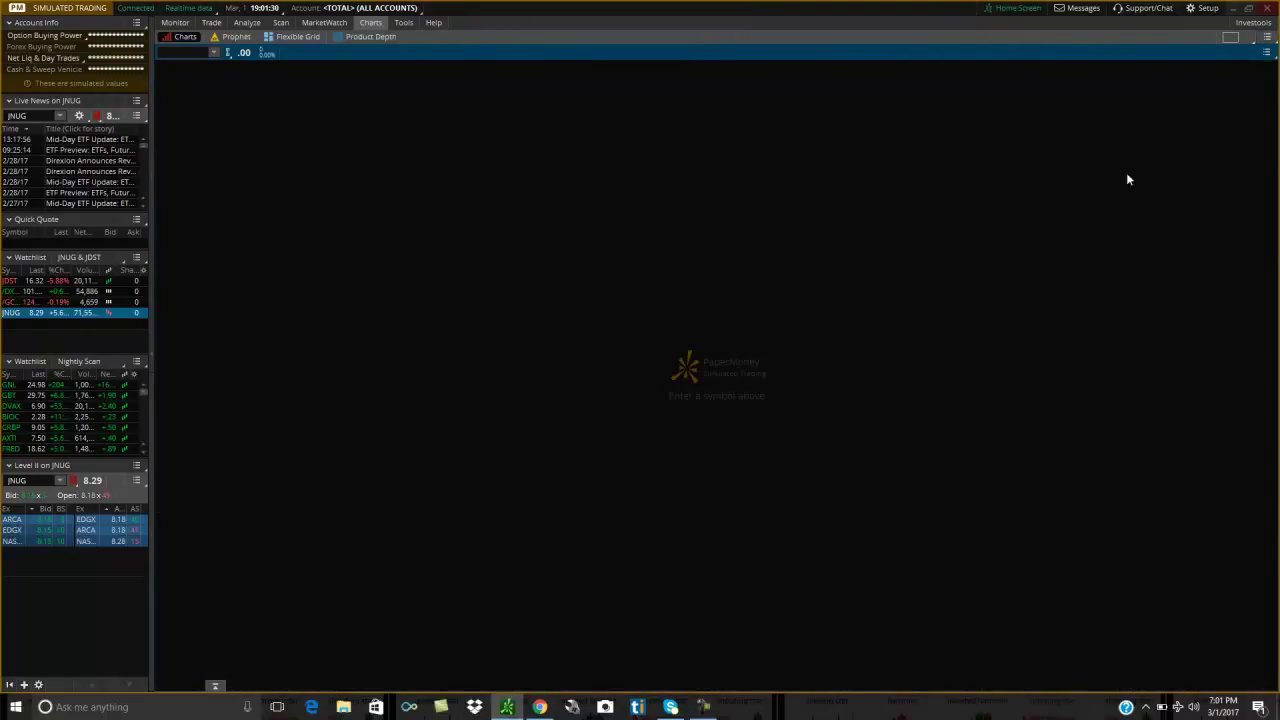
{"action": "left_click", "coordinate": [225, 52]}
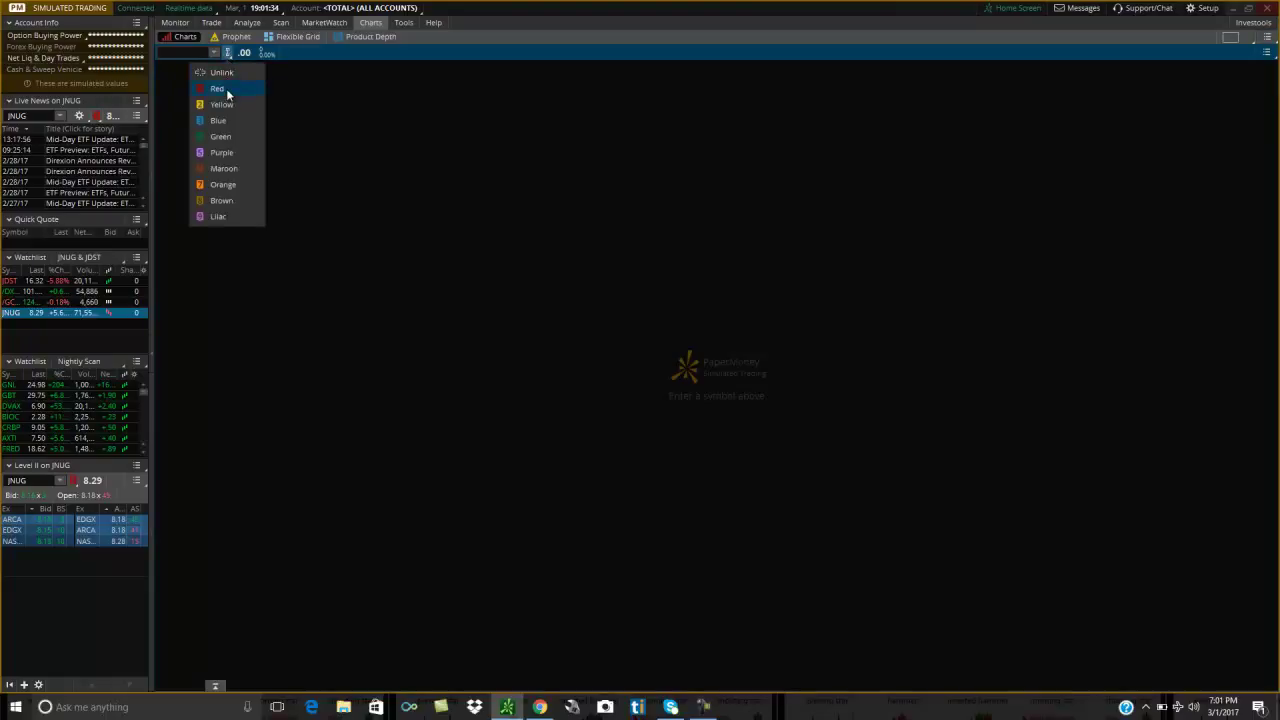
{"action": "left_click", "coordinate": [226, 90]}
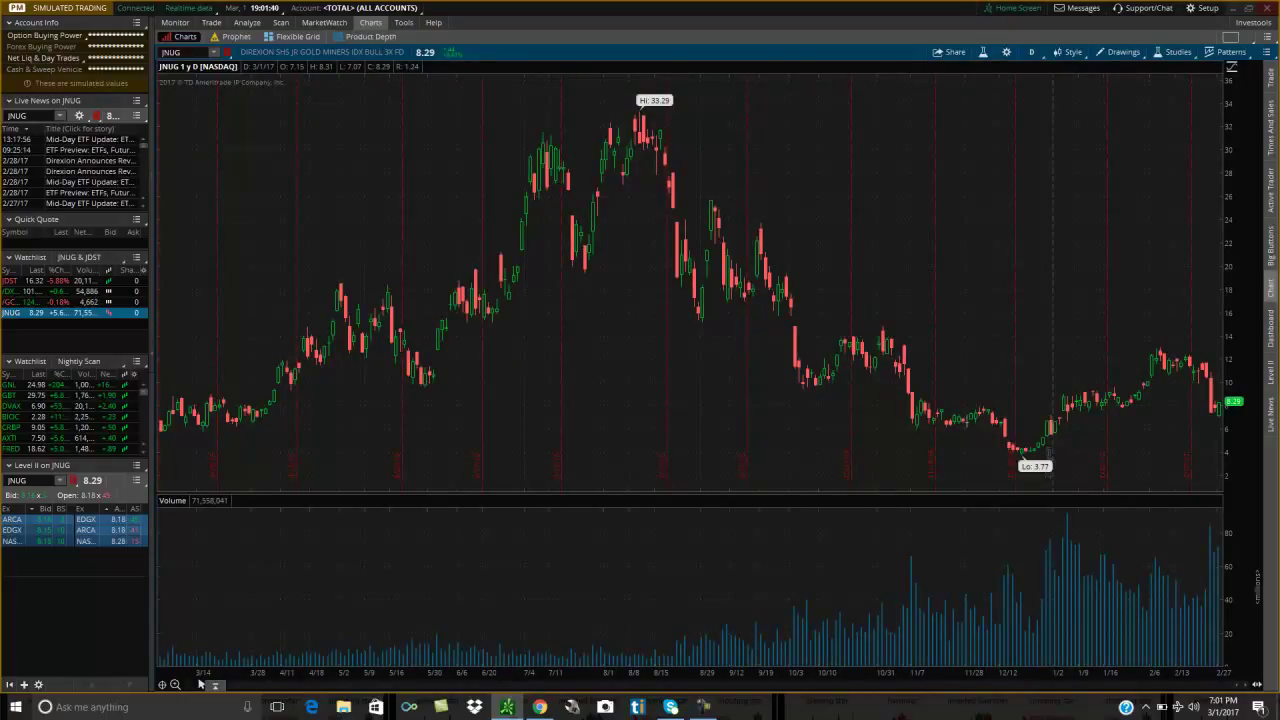
Step: Look at the chart settings and the studies and strategies editor for the JNUG chart, leaving both without changes
{"action": "left_click", "coordinate": [1012, 53]}
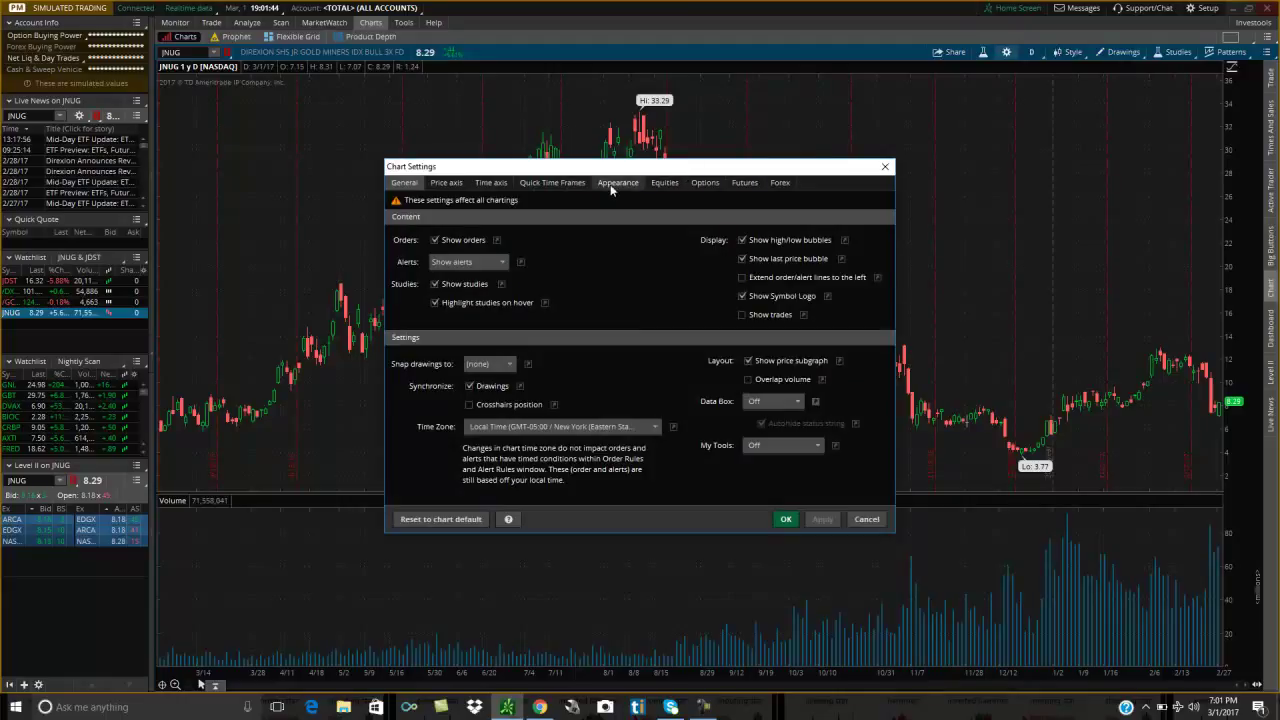
{"action": "left_click", "coordinate": [885, 166]}
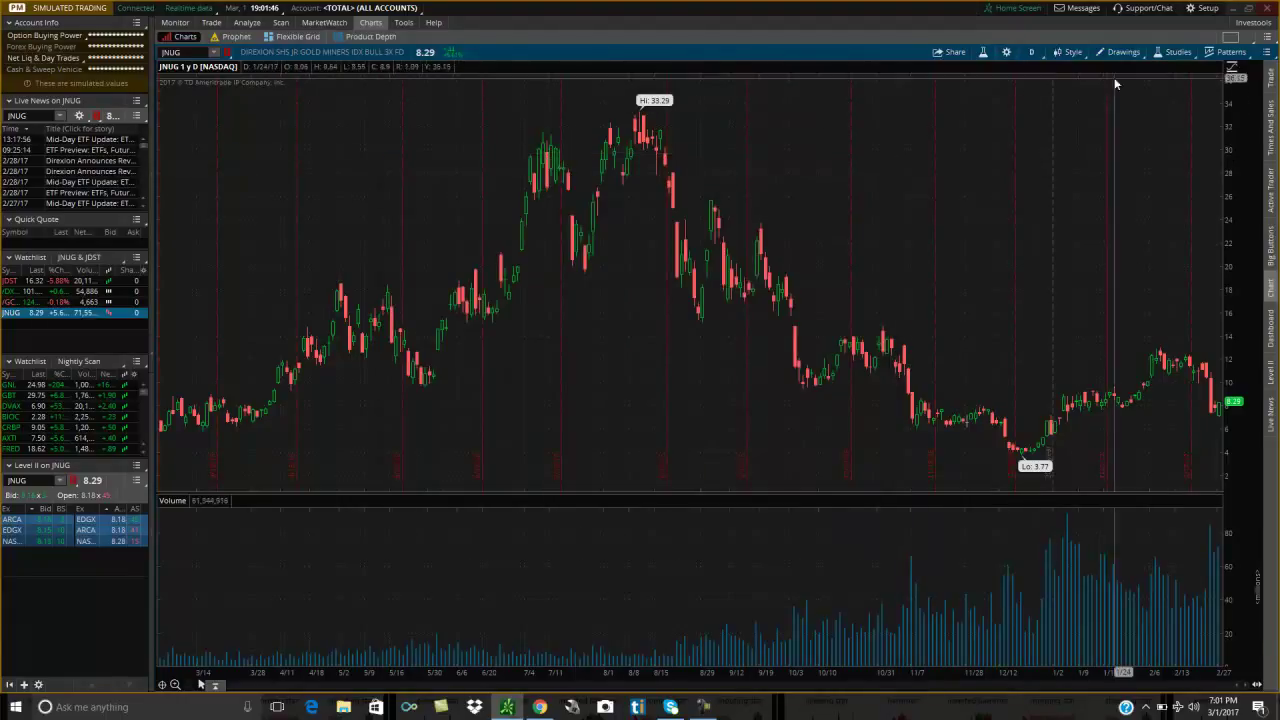
{"action": "left_click", "coordinate": [1172, 52]}
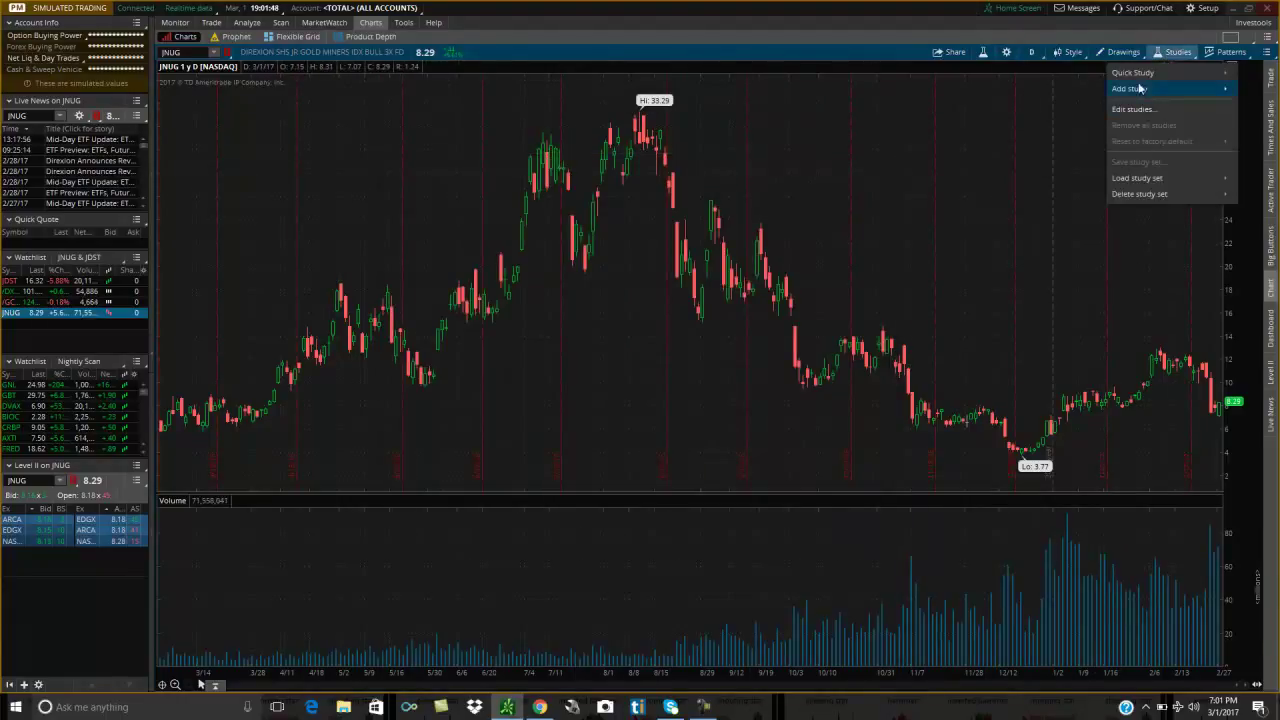
{"action": "left_click", "coordinate": [1152, 108]}
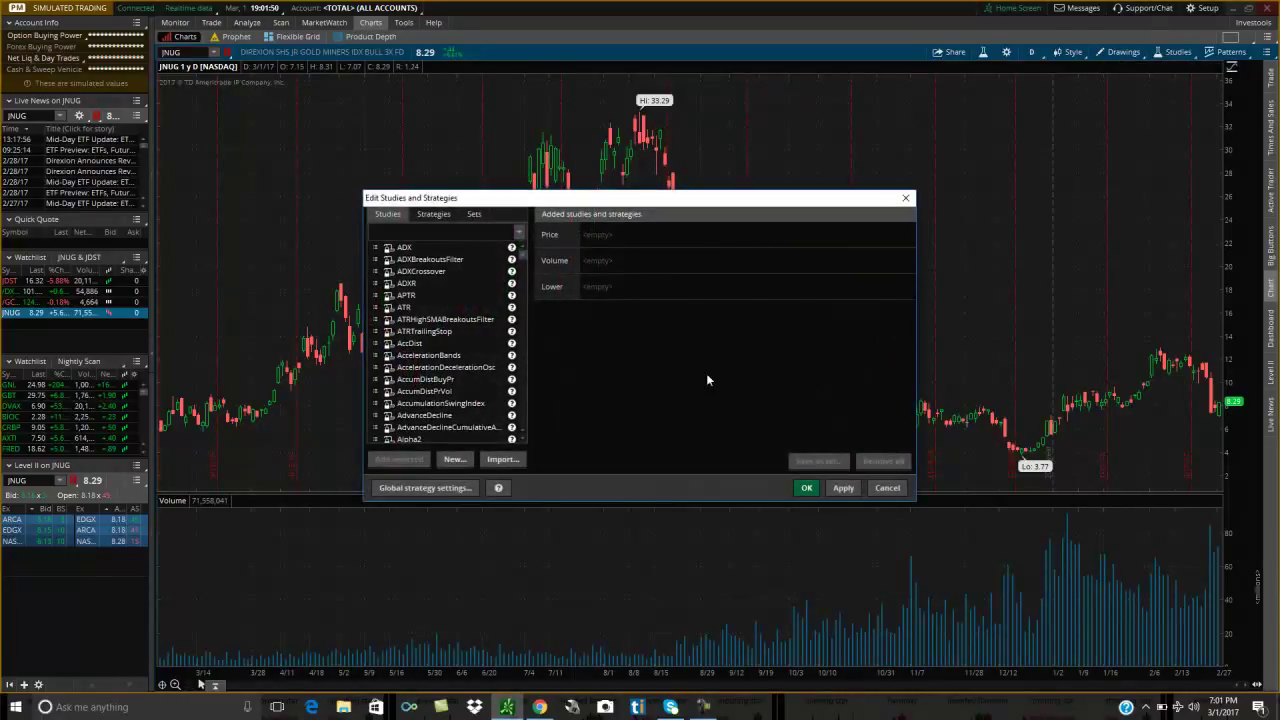
{"action": "left_click", "coordinate": [887, 488]}
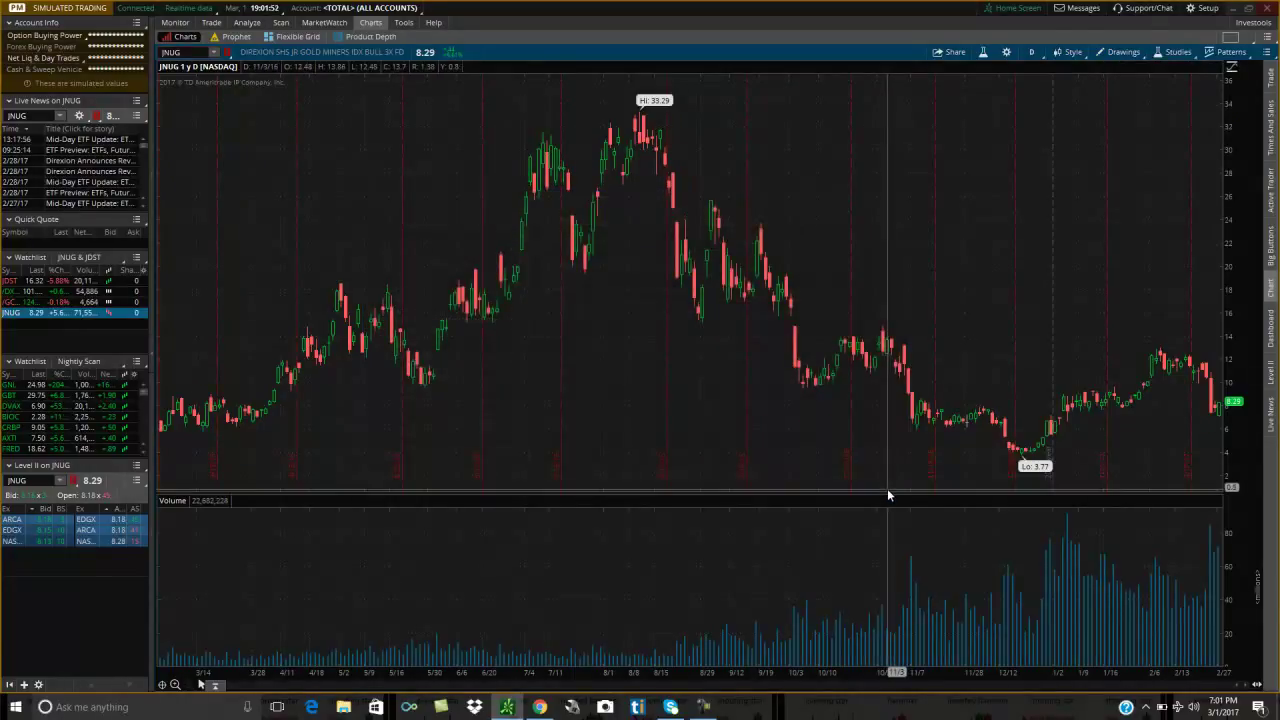
Step: Arrange the chart grid as two by two cells and change it to two cells stacked vertically
{"action": "left_click", "coordinate": [1244, 42]}
{"action": "left_click", "coordinate": [1139, 72]}
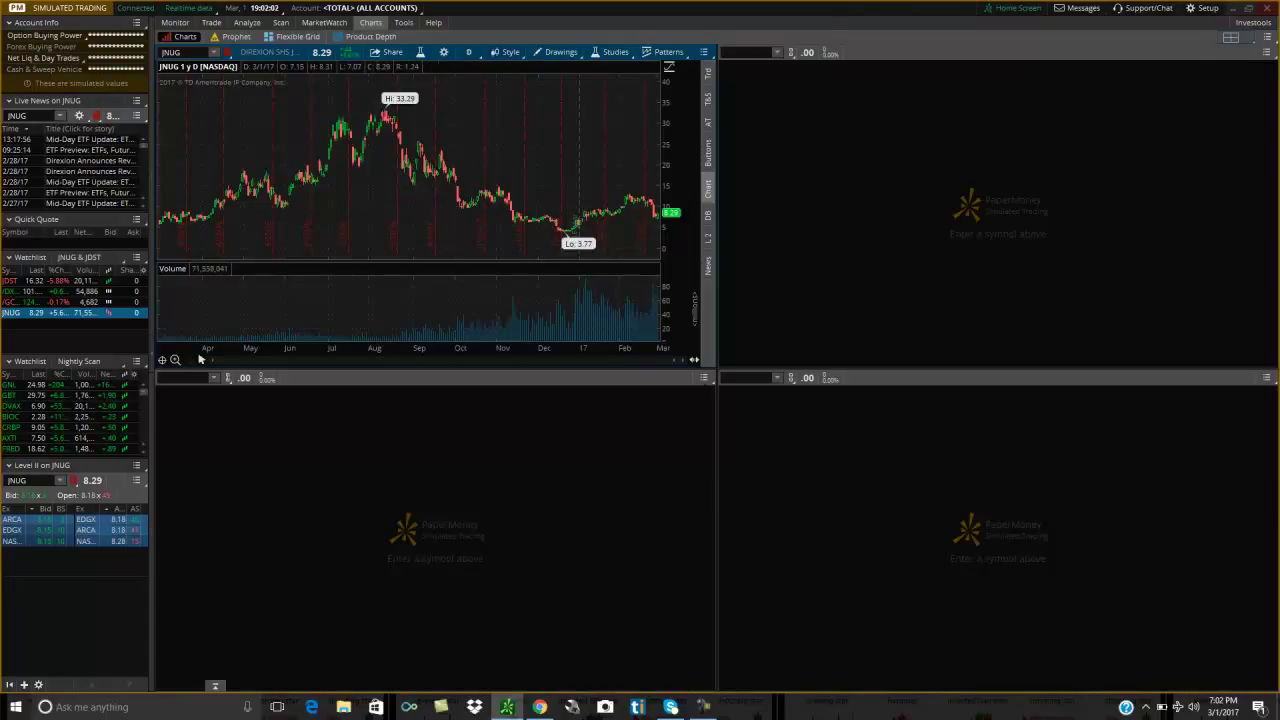
{"action": "left_click", "coordinate": [1238, 42]}
{"action": "left_click", "coordinate": [1132, 77]}
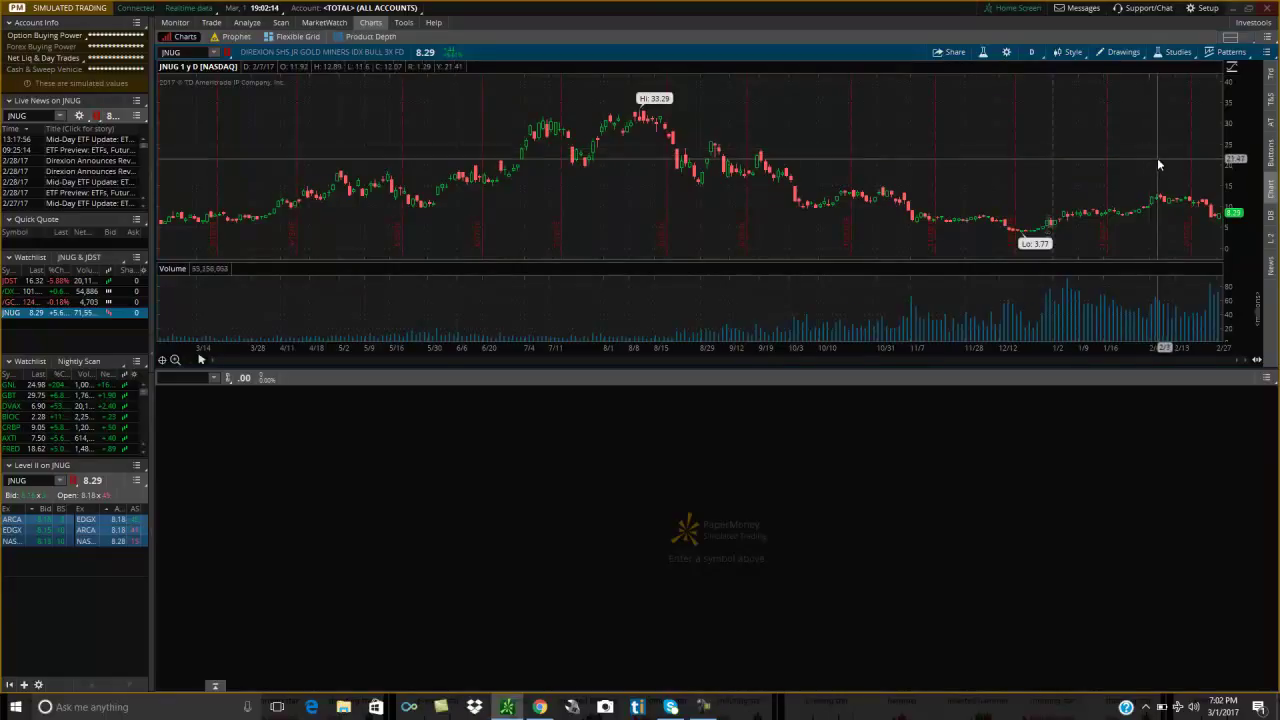
Step: Load the saved grid 1X2 Cell AT
{"action": "left_click", "coordinate": [1230, 37]}
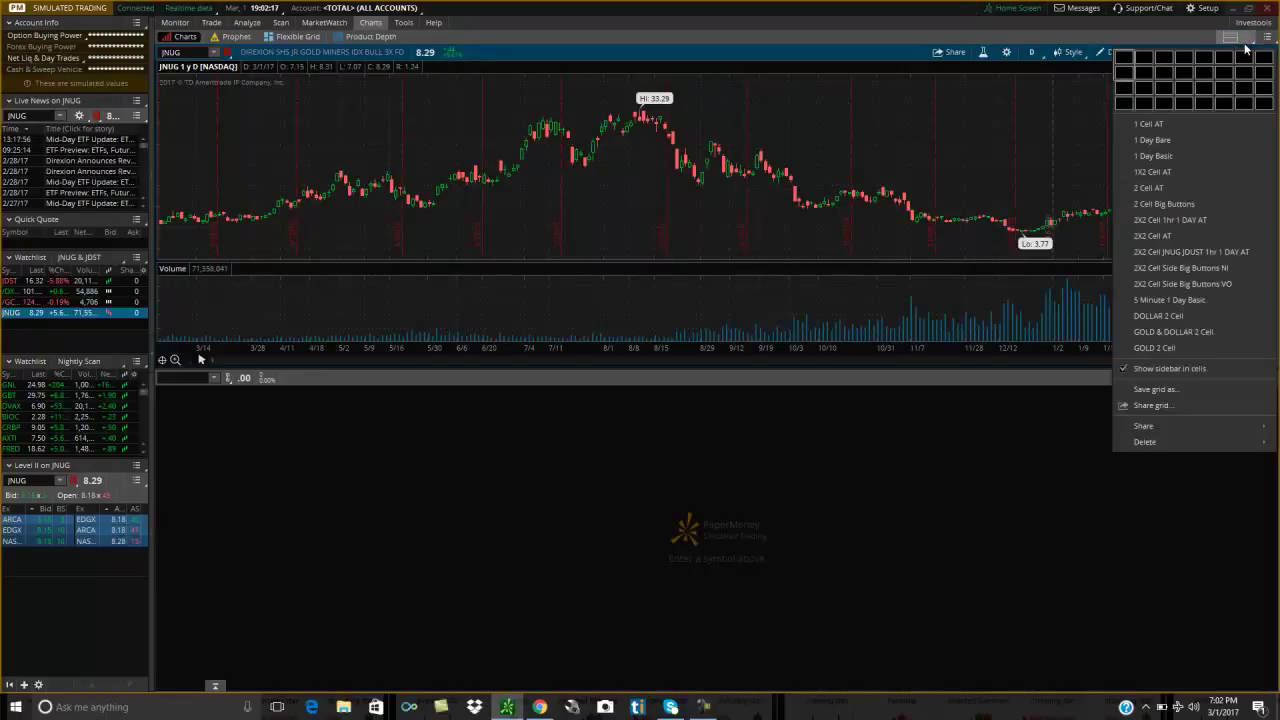
{"action": "left_click", "coordinate": [1175, 177]}
{"action": "left_click", "coordinate": [673, 408]}
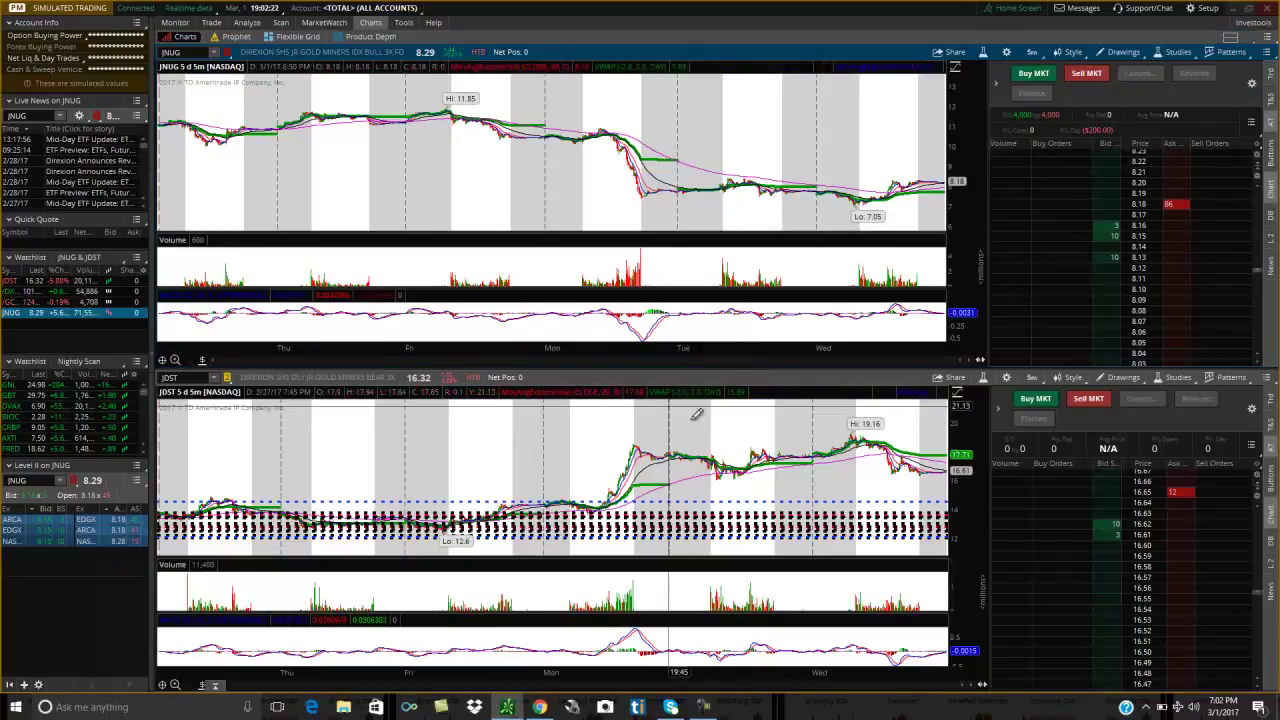
Step: Remove all drawings from the JDST chart and confirm the removal
{"action": "right_click", "coordinate": [782, 535]}
{"action": "left_click", "coordinate": [826, 543]}
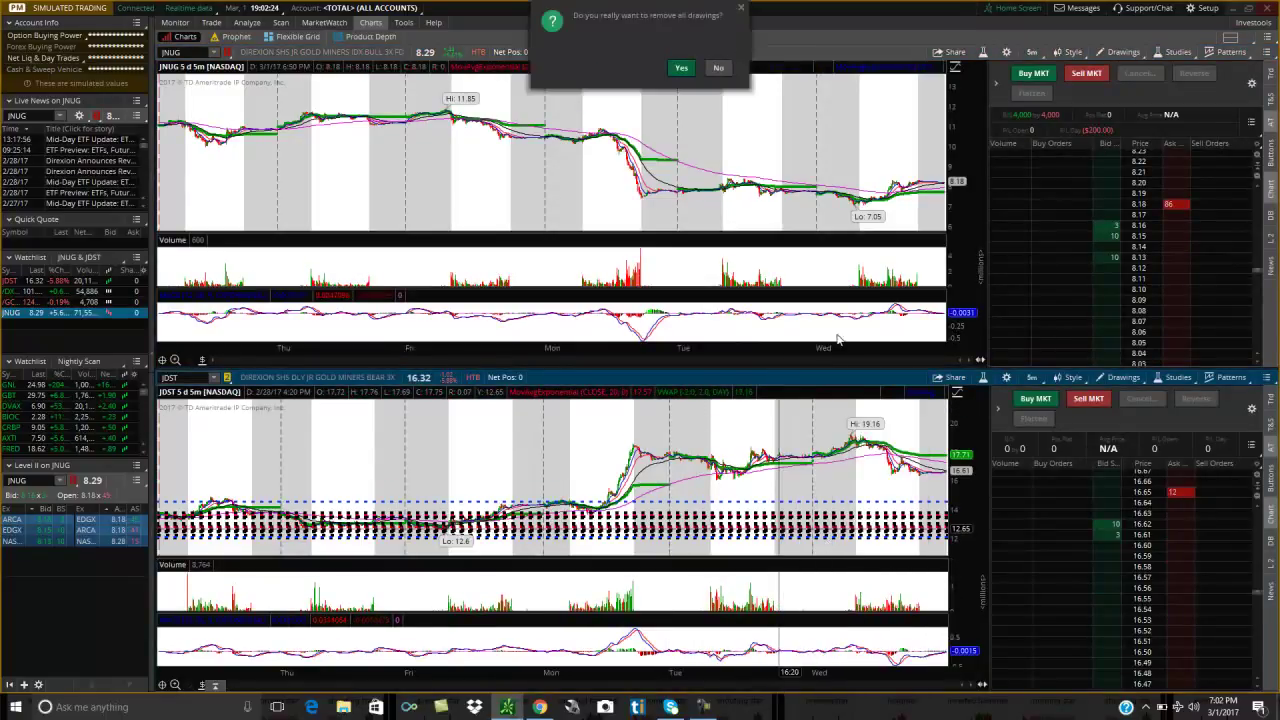
{"action": "left_click", "coordinate": [676, 64]}
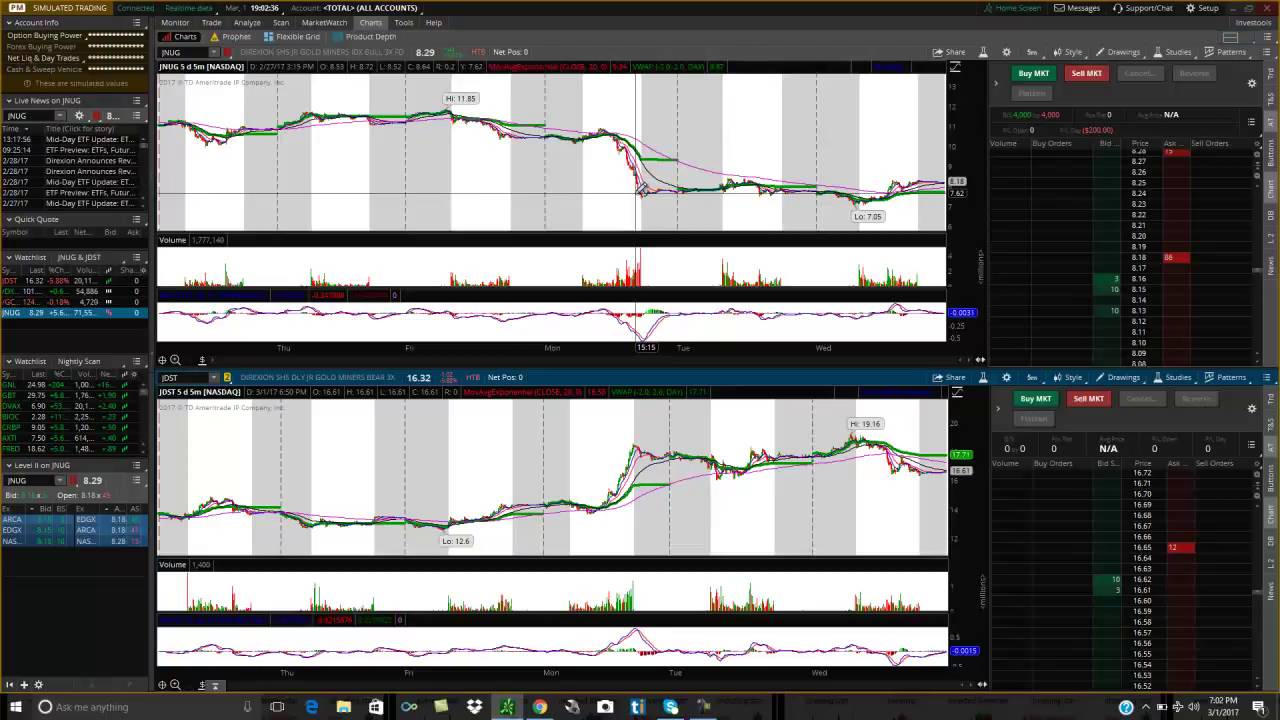
Step: Switch to the web browser showing the Stock Market Community group page on Facebook
{"action": "key", "text": "alt+Tab"}
{"action": "key", "text": "alt+Tab"}
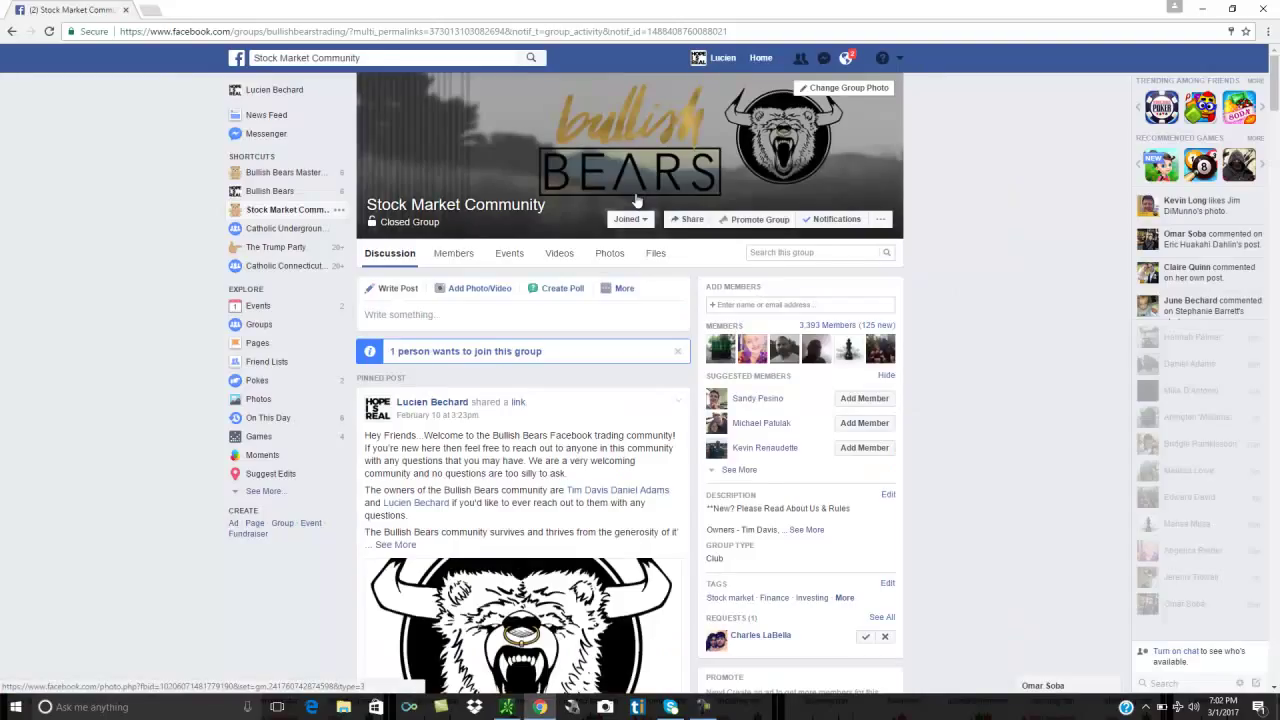